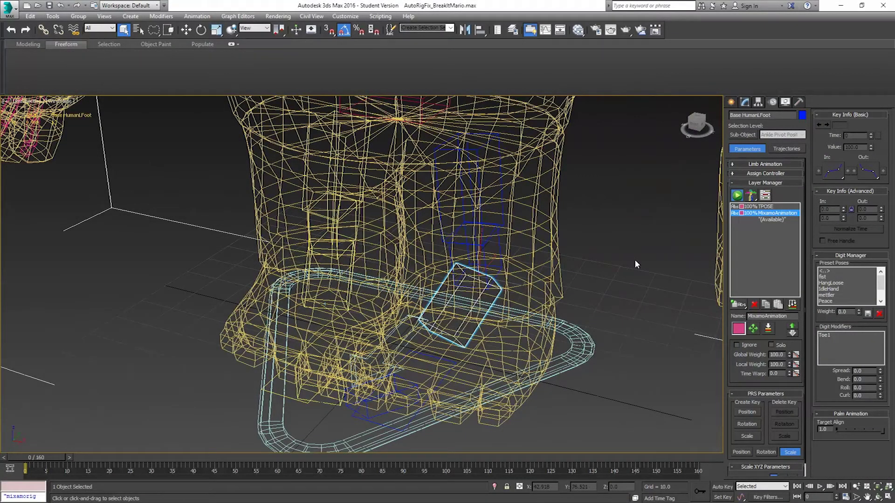
# Switch the perspective view from wireframe to shaded and orbit to a front view of the character
pyautogui.scroll(-4, 518, 247)
pyautogui.scroll(-5, 550, 212)
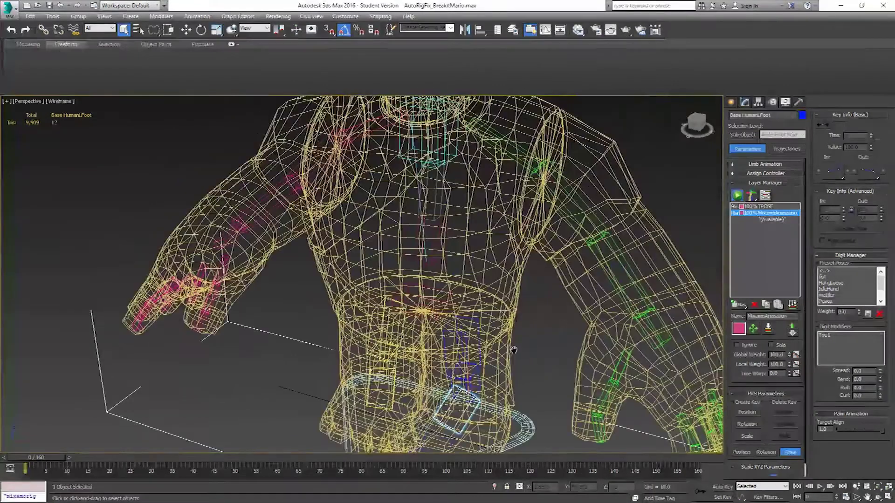
pyautogui.moveTo(541, 233)
pyautogui.keyDown('alt'); pyautogui.mouseDown(button='middle')
pyautogui.moveTo(493, 316)
pyautogui.moveTo(475, 286)
pyautogui.mouseUp(button='middle'); pyautogui.keyUp('alt')
pyautogui.press('F3')
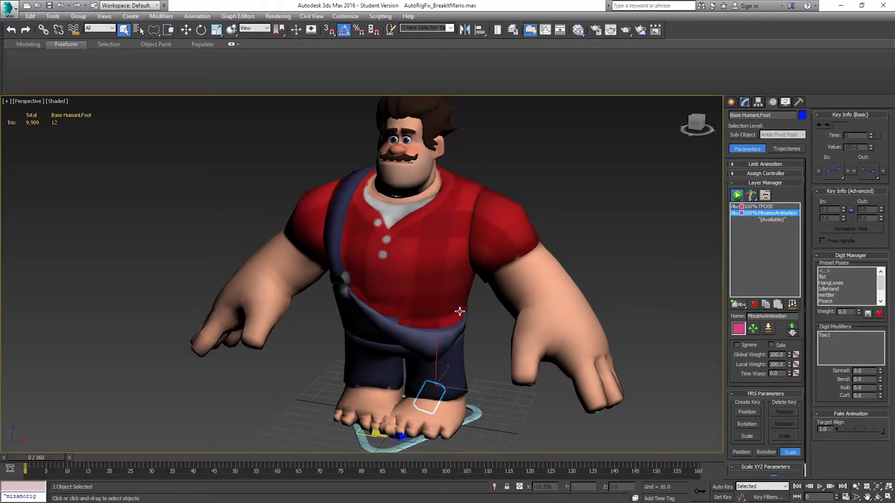
pyautogui.keyDown('alt'); pyautogui.moveTo(430, 320); pyautogui.dragTo(453, 327, button='middle'); pyautogui.keyUp('alt')
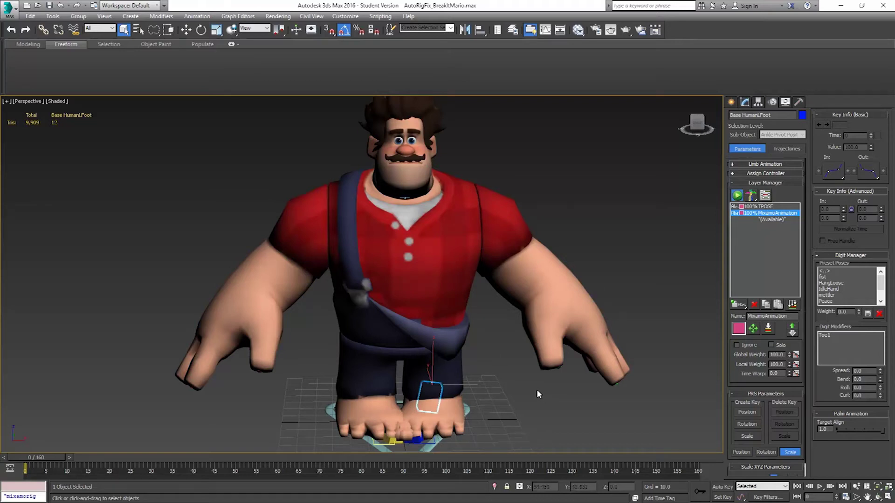
pyautogui.keyDown('alt'); pyautogui.moveTo(468, 329); pyautogui.dragTo(495, 337, button='middle'); pyautogui.keyUp('alt')
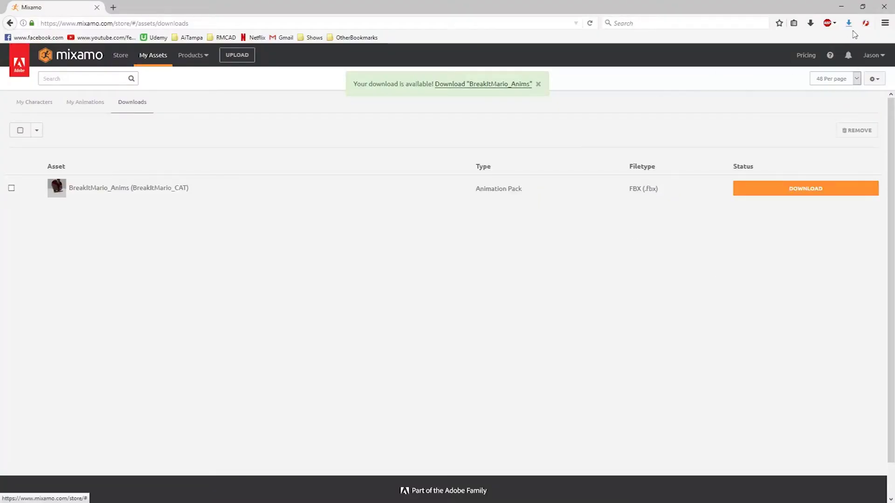
# Show BreakItMario_Anims.zip in its Downloads folder from Firefox and move that window aside
pyautogui.click(809, 25)
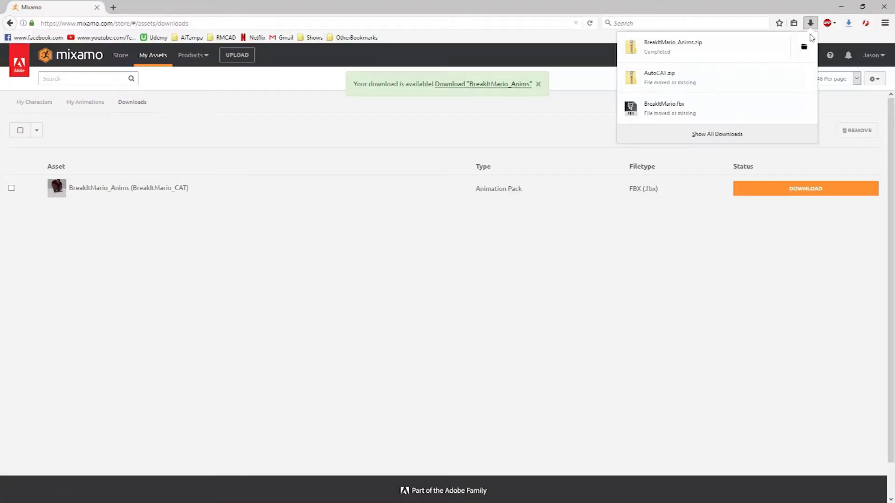
pyautogui.click(803, 47)
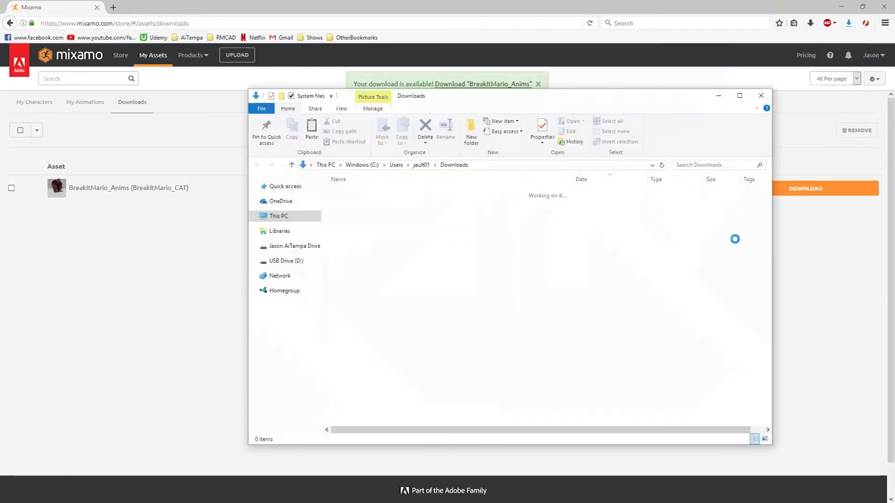
pyautogui.moveTo(582, 110); pyautogui.dragTo(894, 103)
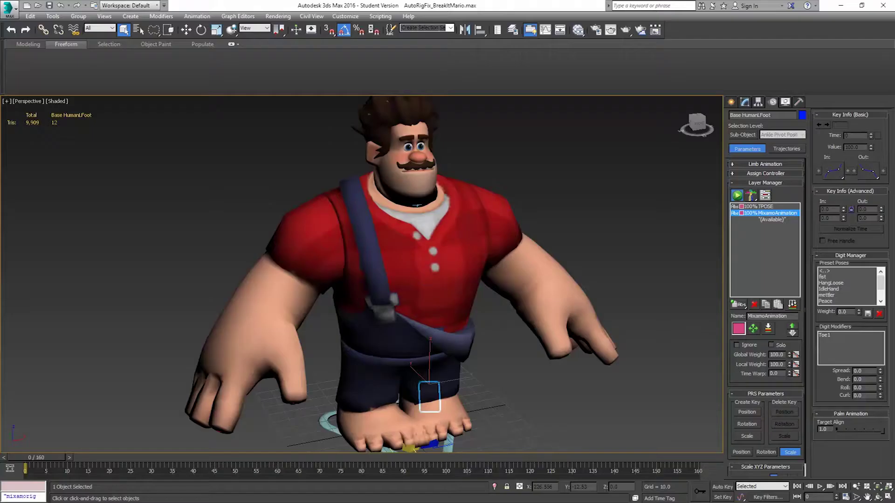
# From the Import browser, open the BreakItMario_Mixamo.fbm folder in a separate Explorer window
pyautogui.click(9, 7)
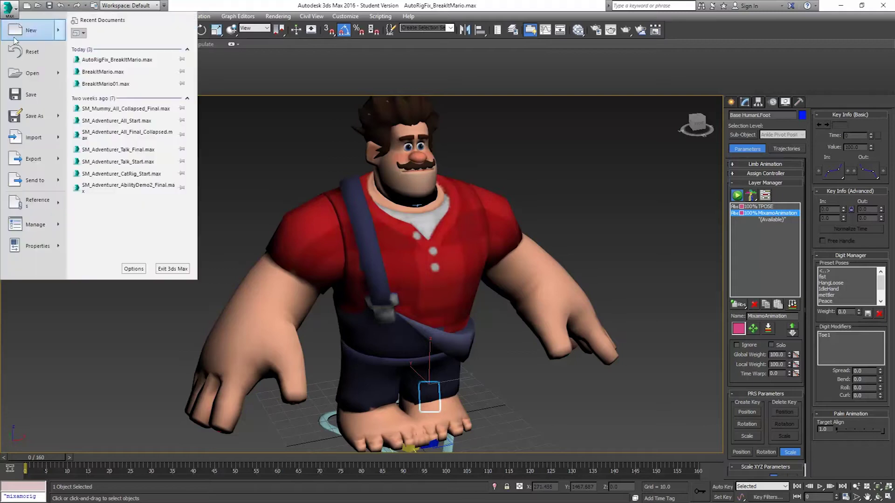
pyautogui.click(41, 144)
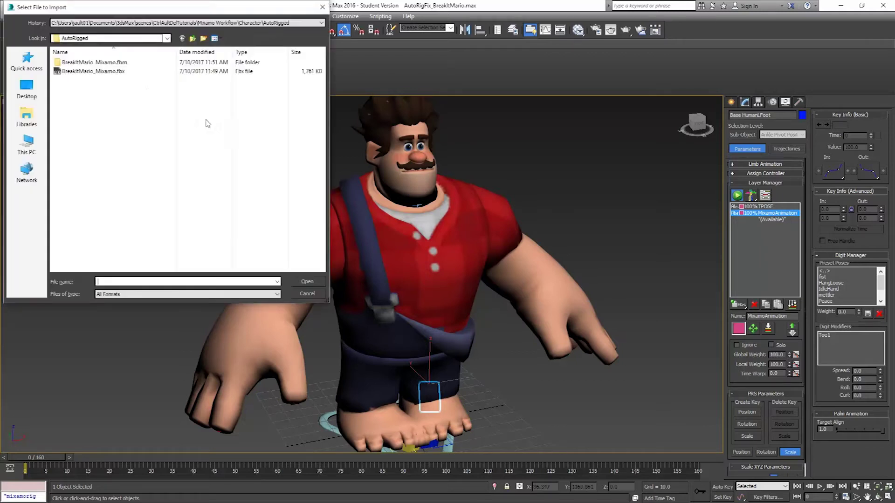
pyautogui.rightClick(93, 64)
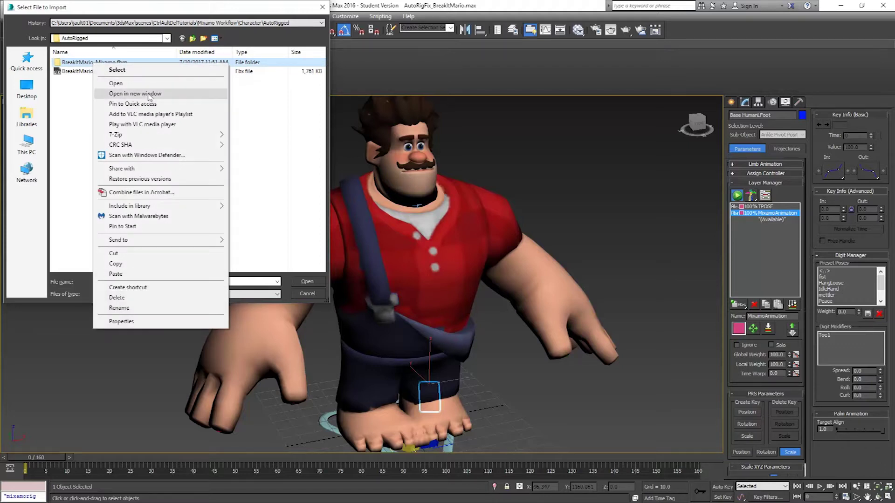
pyautogui.click(150, 95)
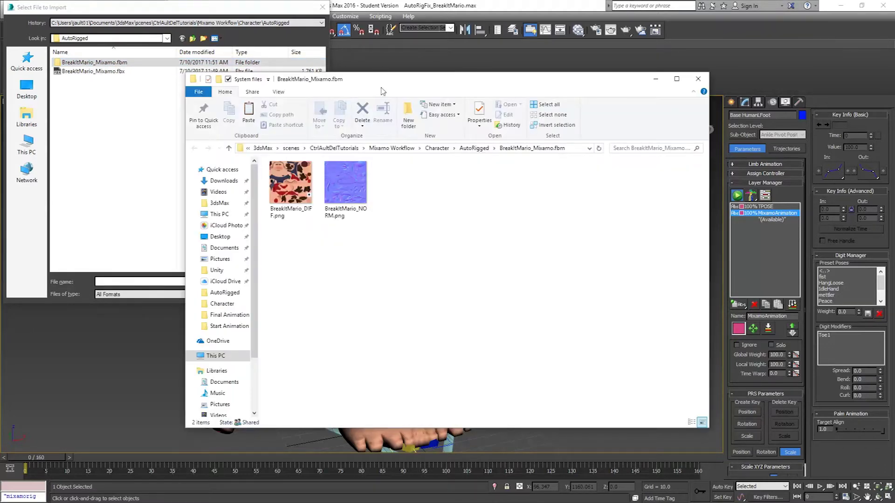
# Create a new folder named Animations inside the Character folder
pyautogui.click(439, 148)
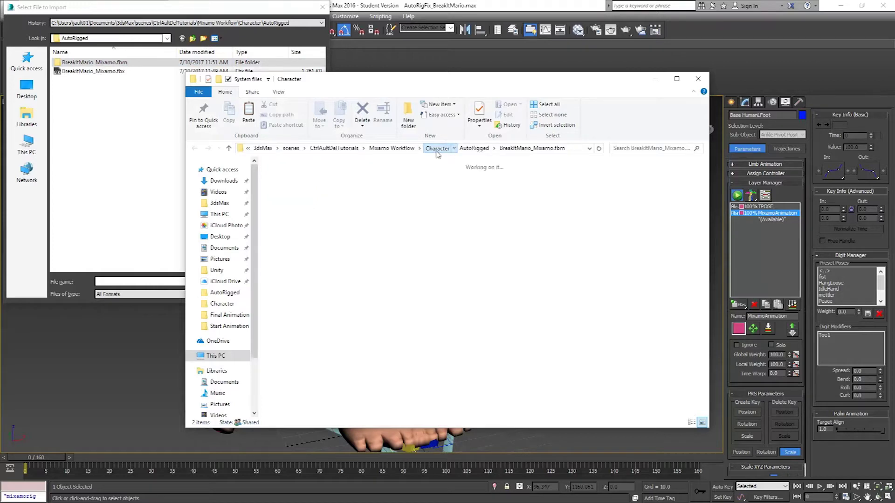
pyautogui.rightClick(374, 274)
pyautogui.moveTo(417, 400)
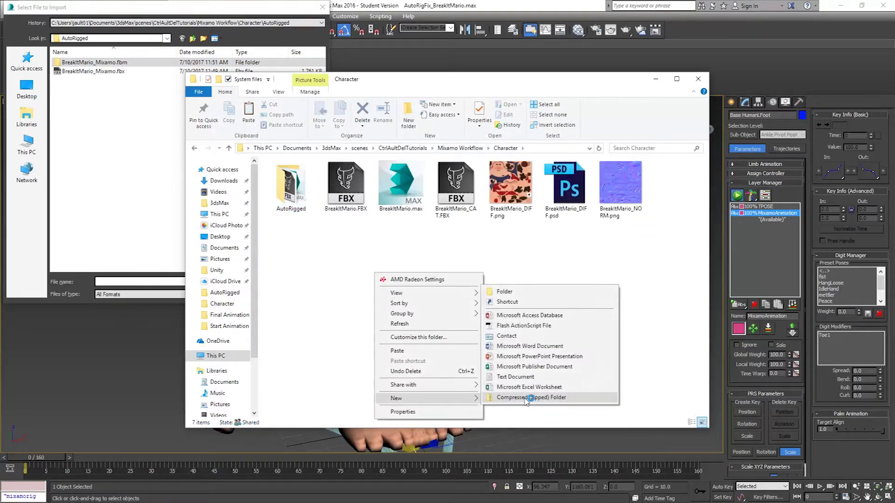
pyautogui.click(505, 292)
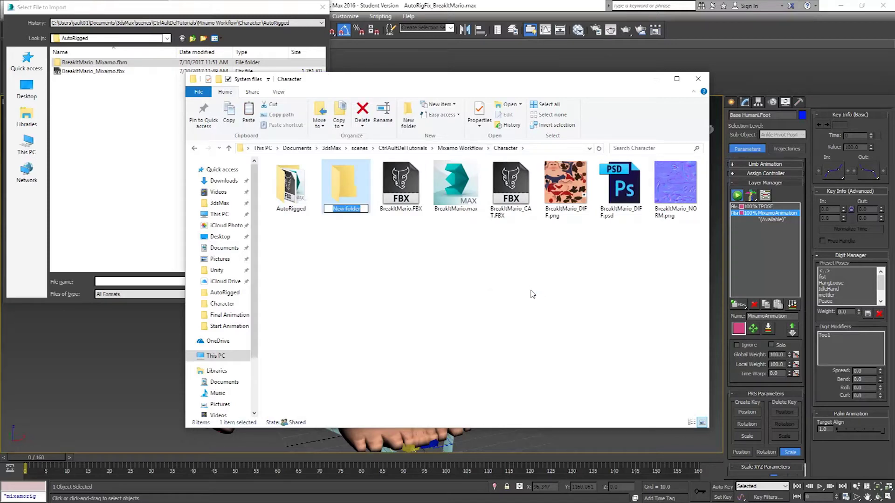
pyautogui.write('Animations')
pyautogui.press('Return')
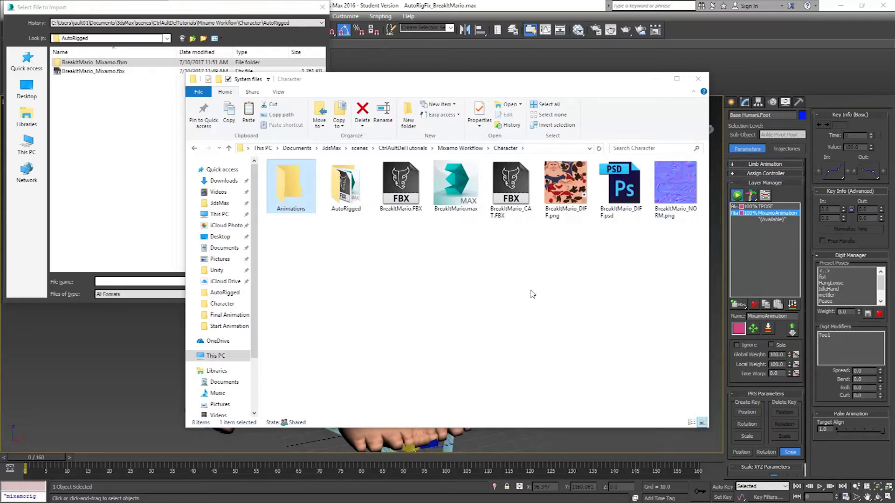
# Paste the BreakItMario_Anims.zip file into the empty Animations folder
pyautogui.doubleClick(290, 196)
pyautogui.rightClick(390, 241)
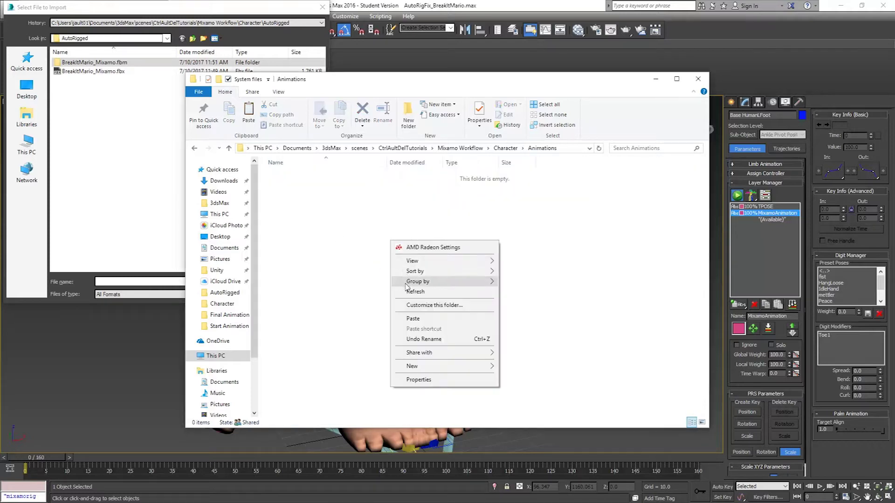
pyautogui.click(415, 320)
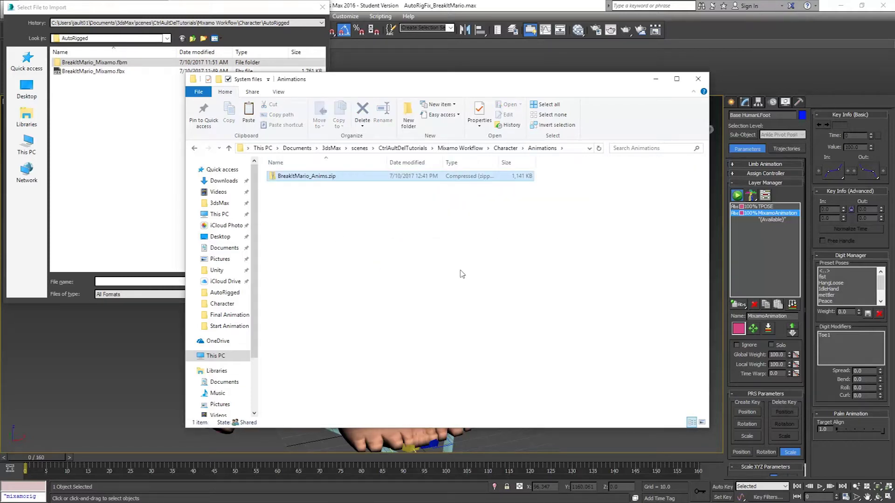
# Extract the zip here with 7-Zip, then delete the zip file
pyautogui.rightClick(315, 181)
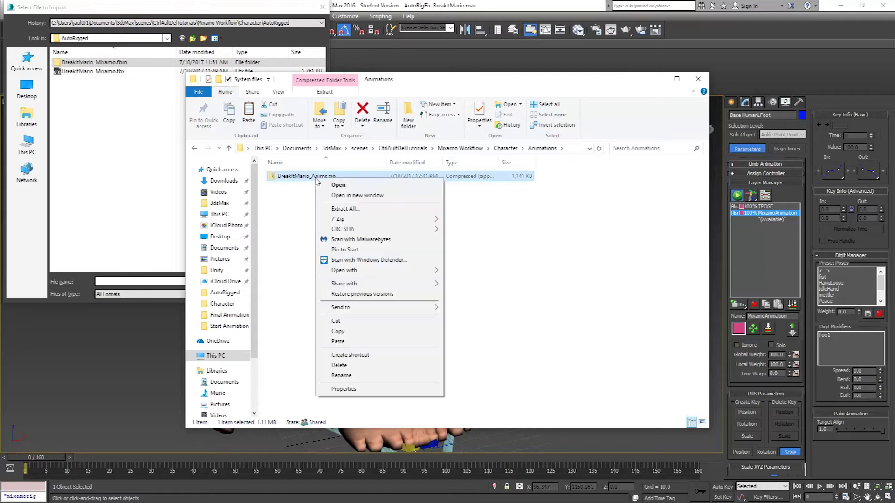
pyautogui.moveTo(371, 225)
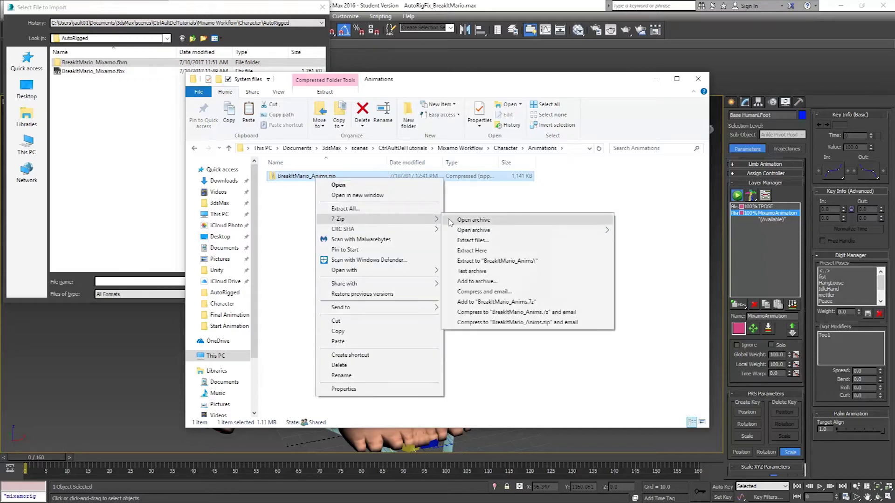
pyautogui.click(487, 251)
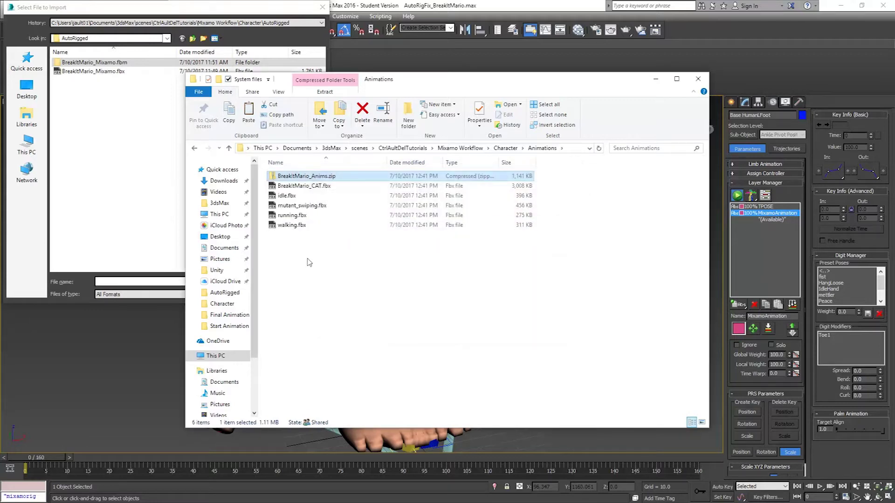
pyautogui.click(310, 263)
pyautogui.click(308, 176)
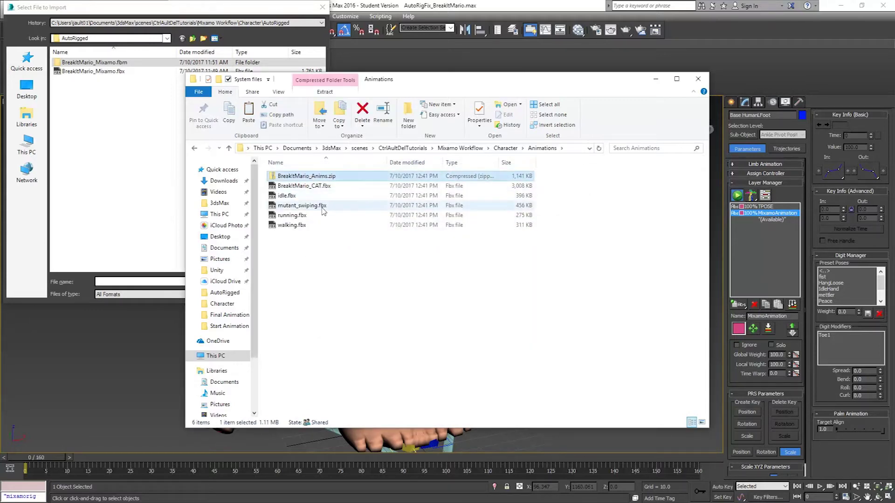
pyautogui.press('Delete')
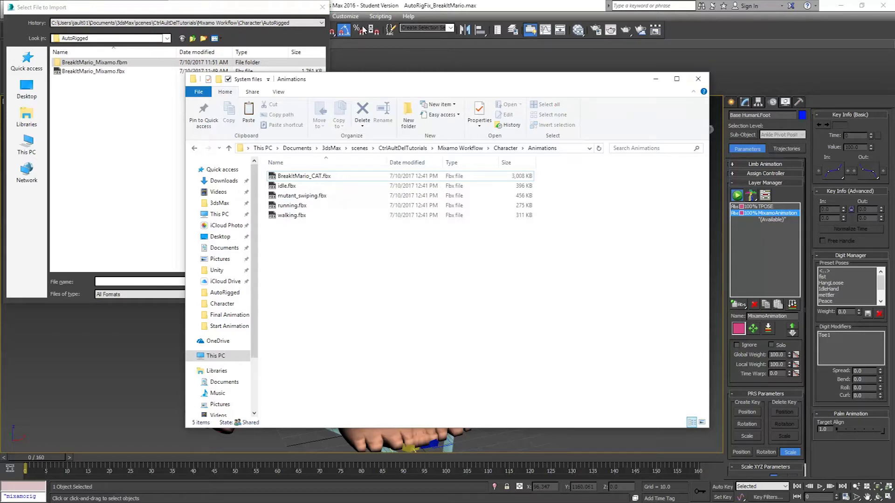
# Close the import browser and save the AutoRigFix_BreakItMario character scene
pyautogui.click(322, 6)
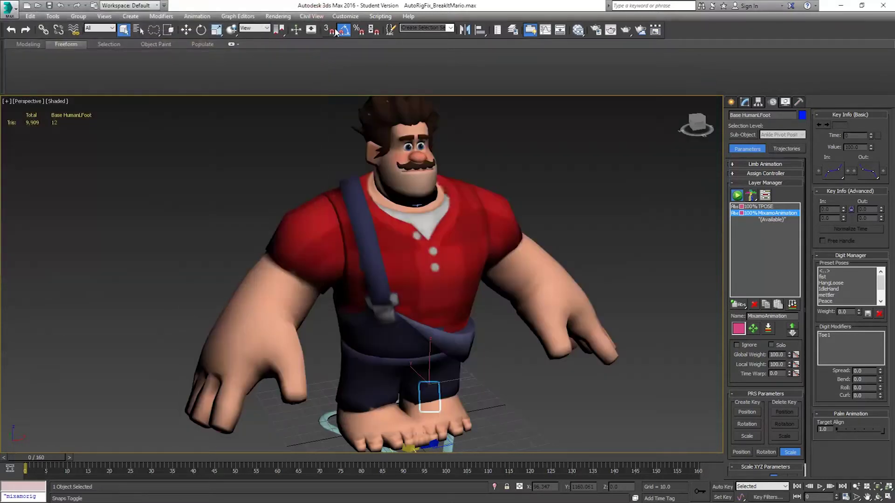
pyautogui.click(7, 11)
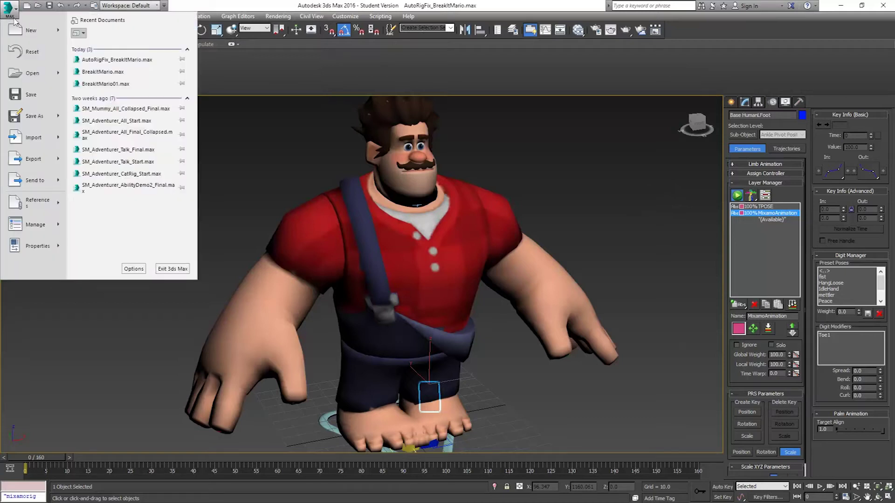
pyautogui.click(34, 33)
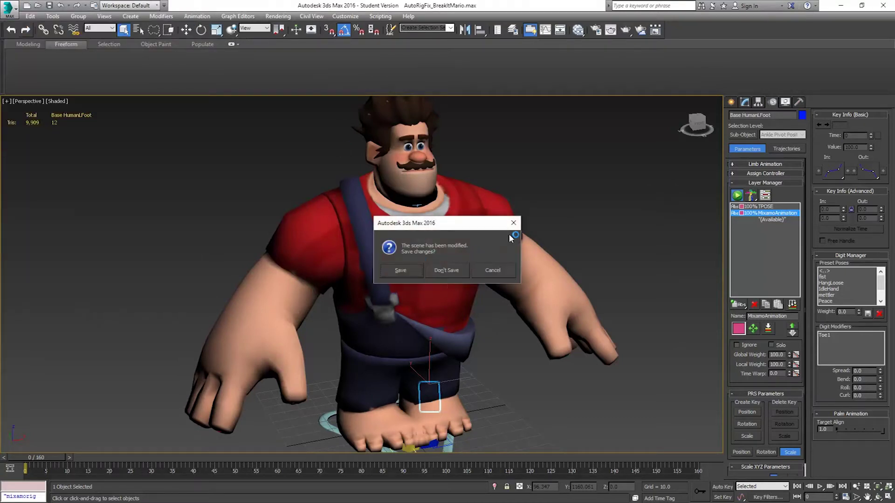
pyautogui.click(500, 275)
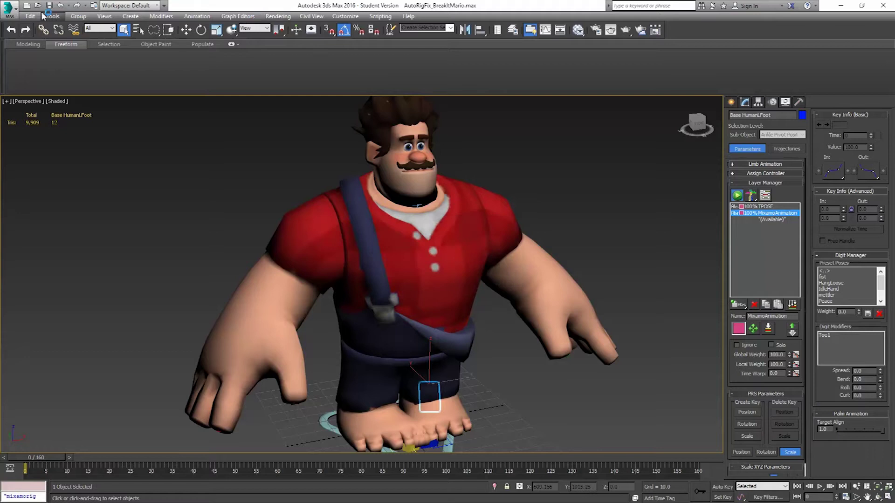
pyautogui.click(8, 12)
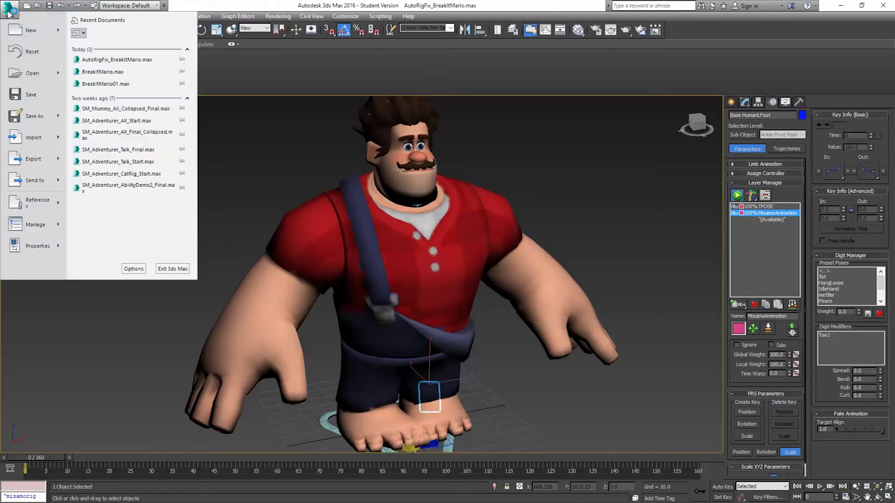
pyautogui.click(45, 93)
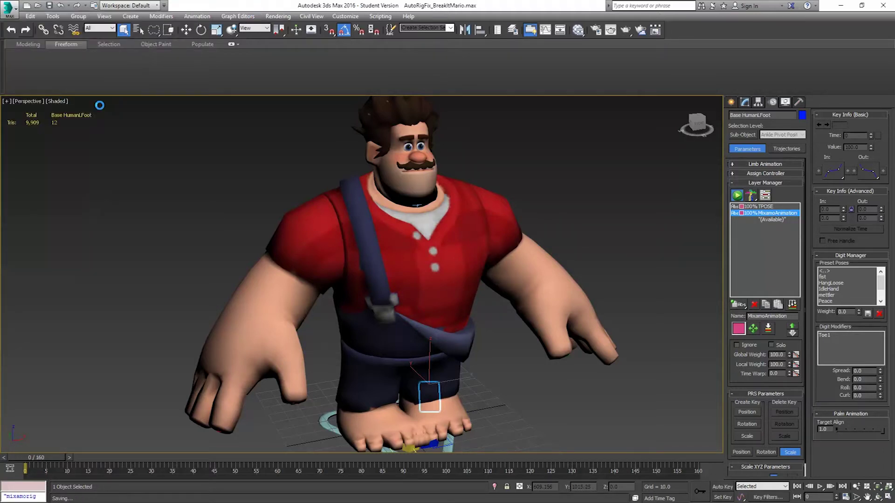
# Start a new, empty Untitled scene
pyautogui.click(8, 10)
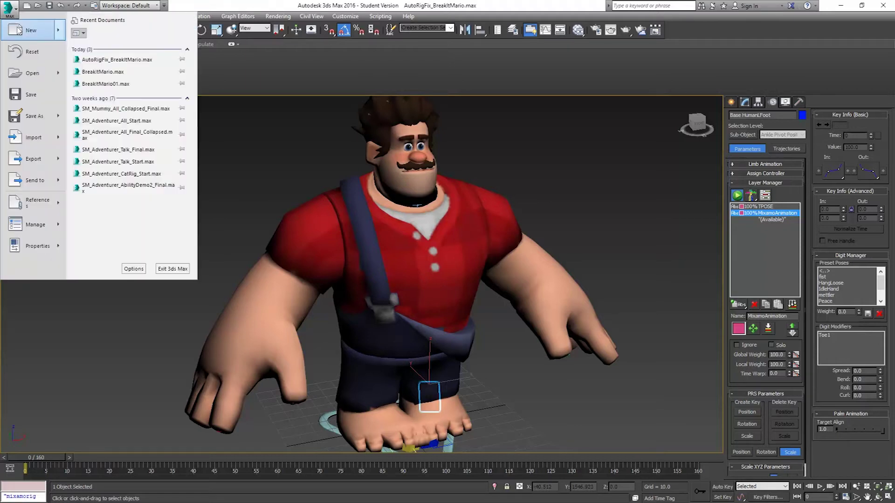
pyautogui.click(25, 33)
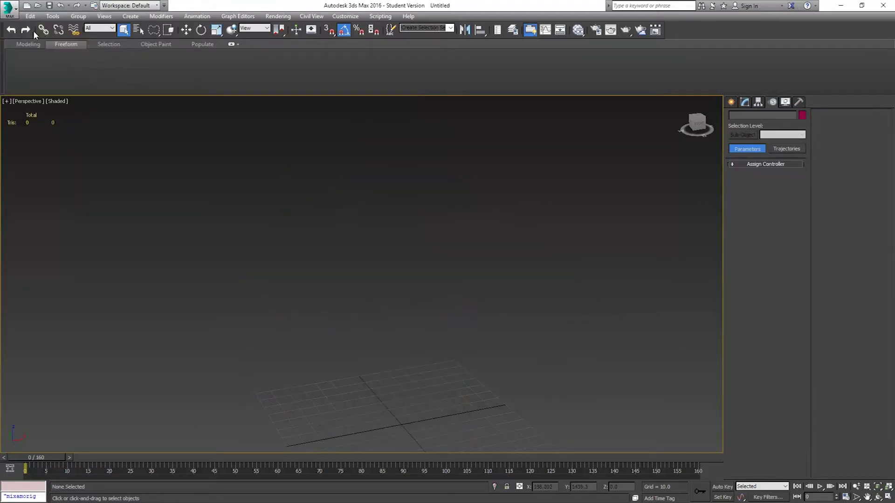
pyautogui.click(9, 10)
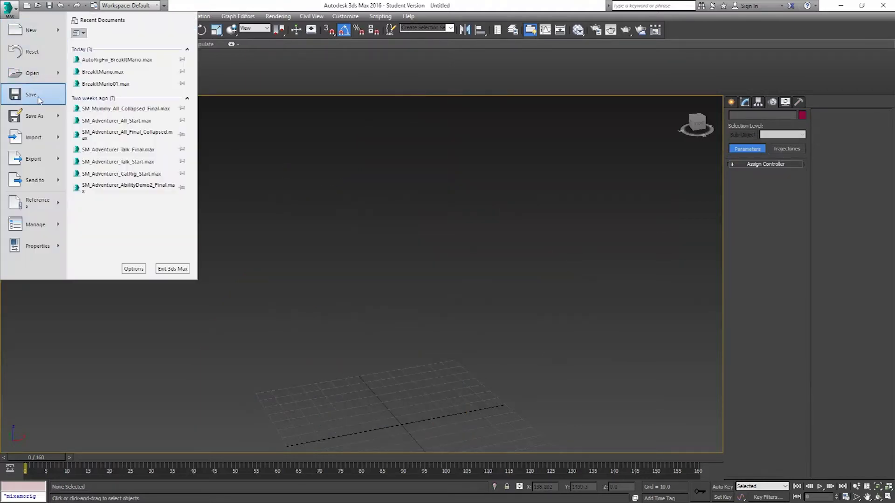
# Choose idle.fbx from the Animations folder for import
pyautogui.click(39, 138)
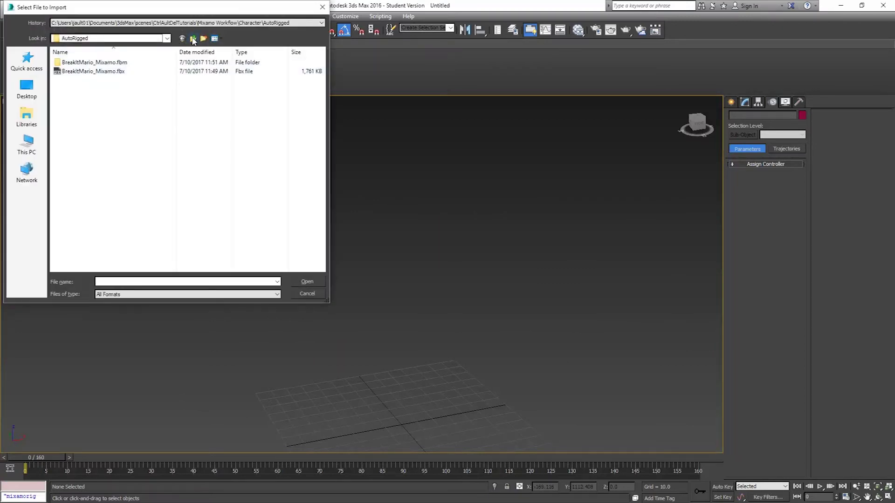
pyautogui.click(194, 40)
pyautogui.doubleClick(66, 82)
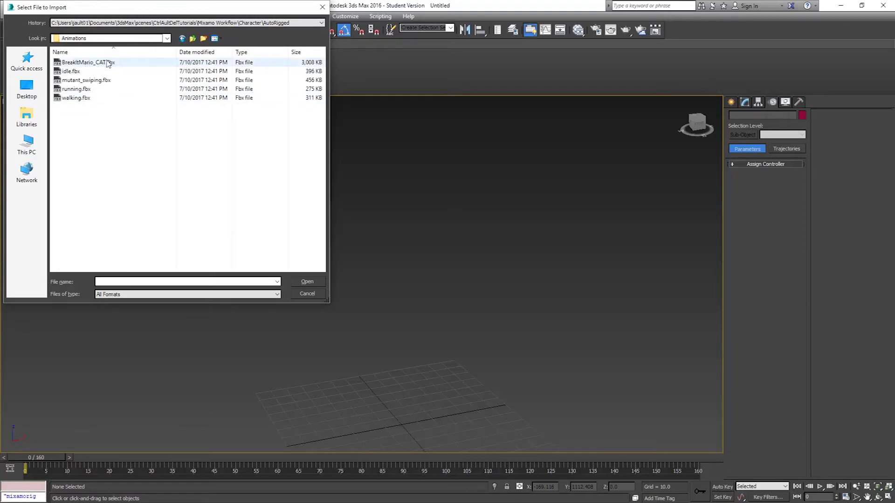
pyautogui.click(68, 73)
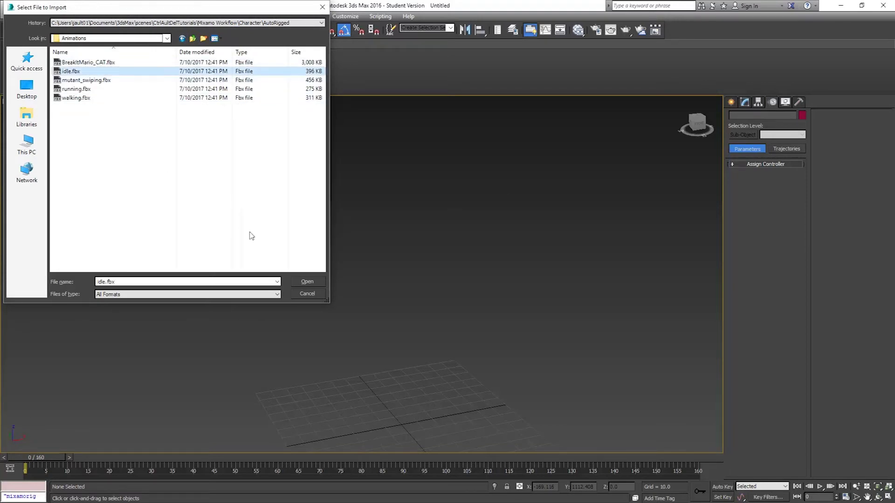
pyautogui.click(305, 282)
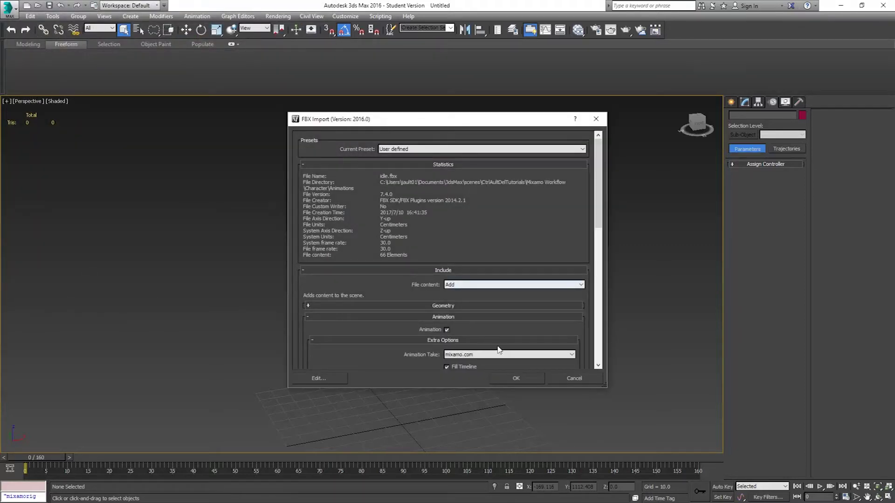
# Review the FBX Import options and accept them to import idle.fbx
pyautogui.scroll(-5, 586, 265)
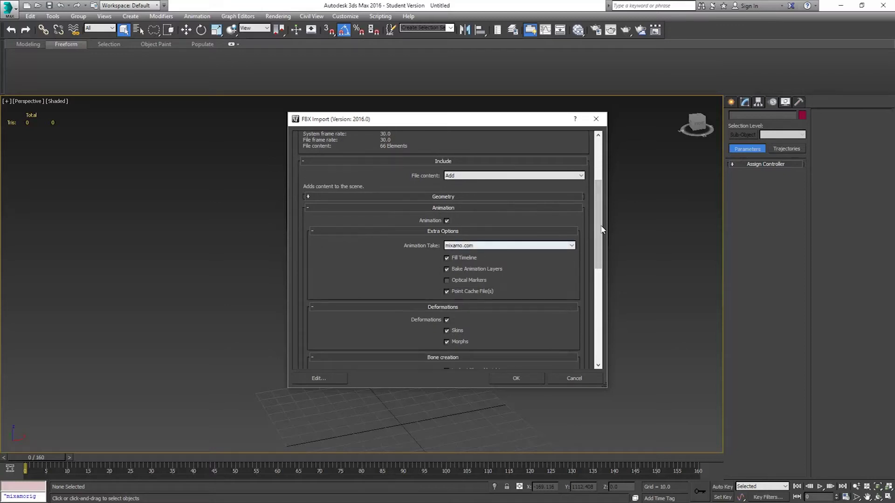
pyautogui.moveTo(598, 229); pyautogui.dragTo(597, 278)
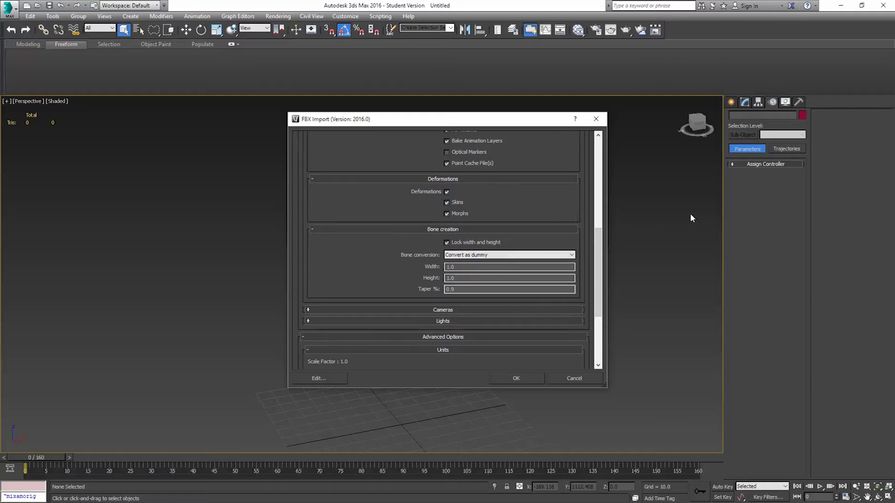
pyautogui.moveTo(599, 238); pyautogui.dragTo(601, 282)
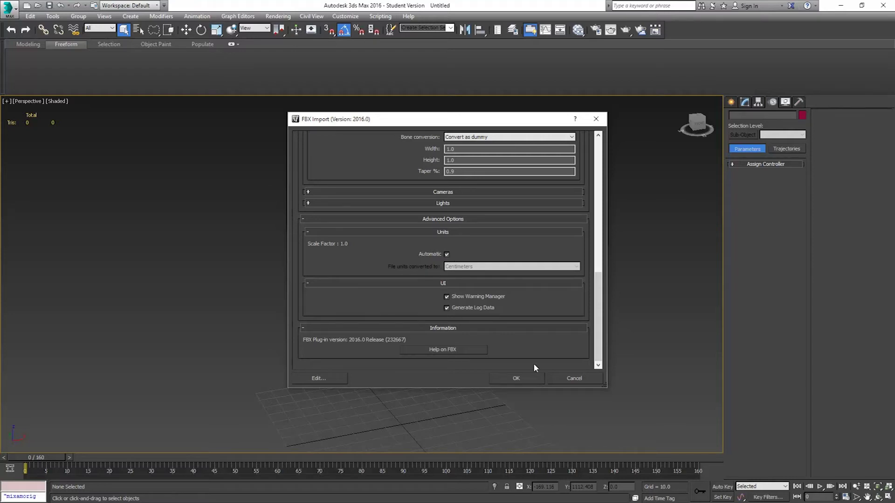
pyautogui.click(526, 378)
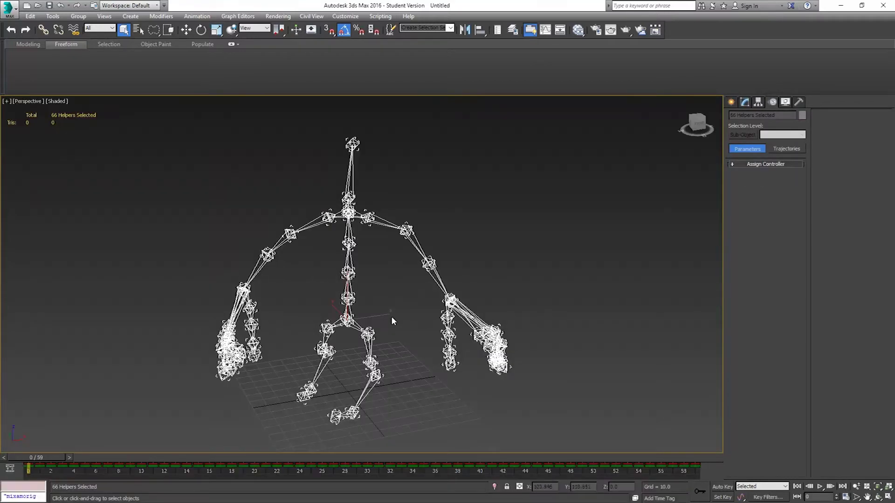
# Show the idle skeleton in wireframe and play, then stop, its animation
pyautogui.keyDown('alt'); pyautogui.moveTo(401, 338); pyautogui.dragTo(428, 342, button='middle'); pyautogui.keyUp('alt')
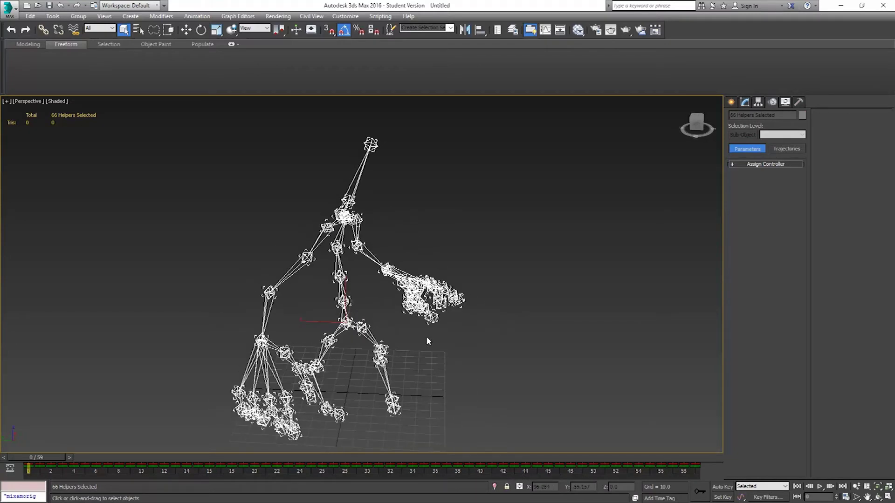
pyautogui.press('F3')
pyautogui.keyDown('alt'); pyautogui.moveTo(446, 317); pyautogui.dragTo(373, 317, button='middle'); pyautogui.keyUp('alt')
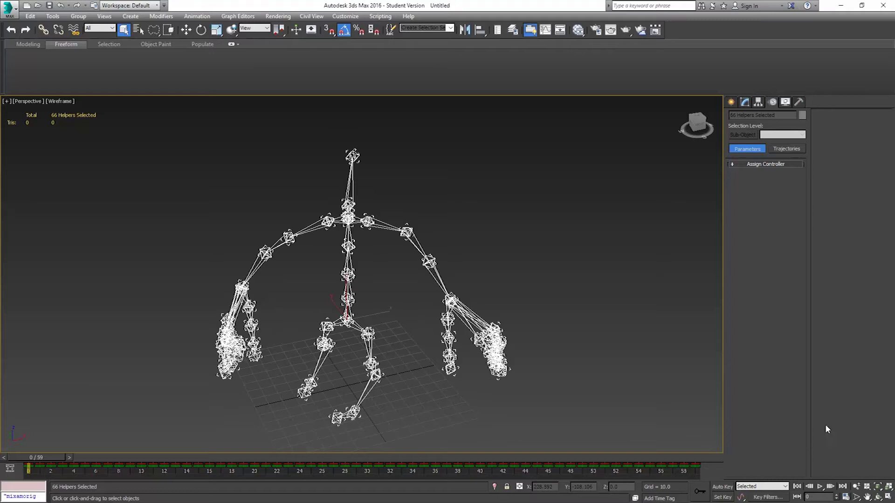
pyautogui.click(819, 487)
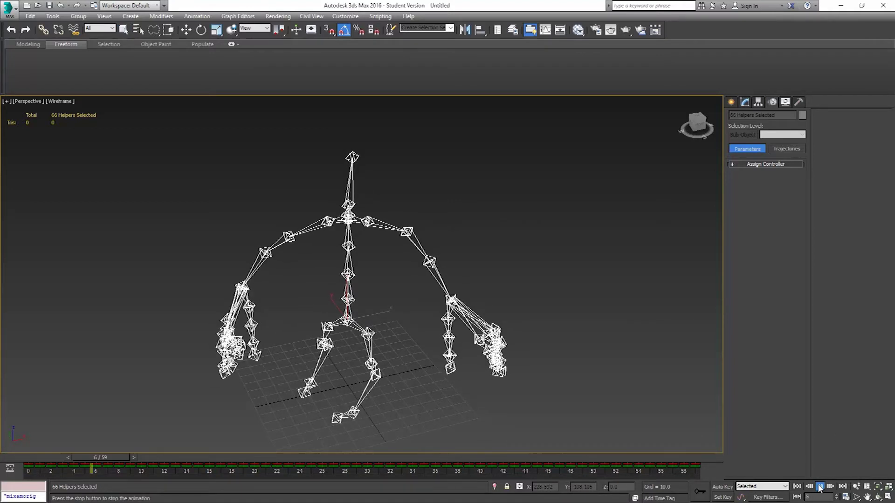
pyautogui.click(819, 487)
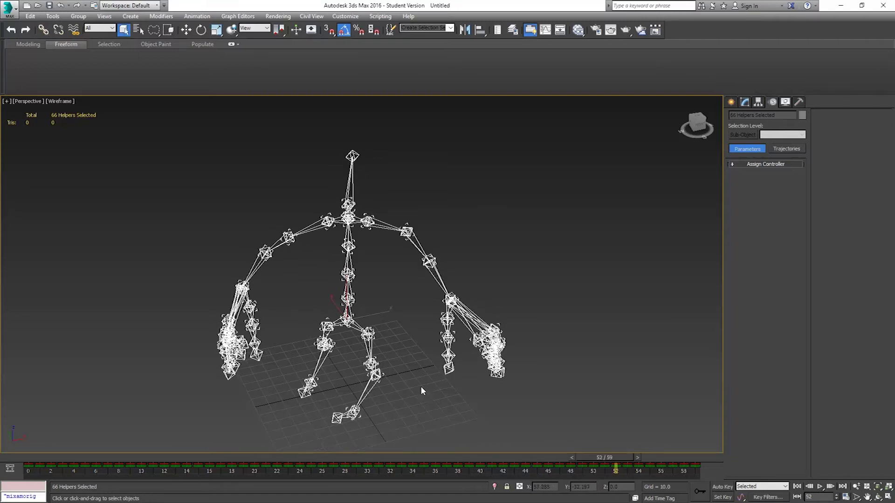
# Inspect the skeleton from several angles and return the time slider to frame 0
pyautogui.keyDown('alt'); pyautogui.moveTo(421, 386); pyautogui.dragTo(378, 373, button='middle'); pyautogui.keyUp('alt')
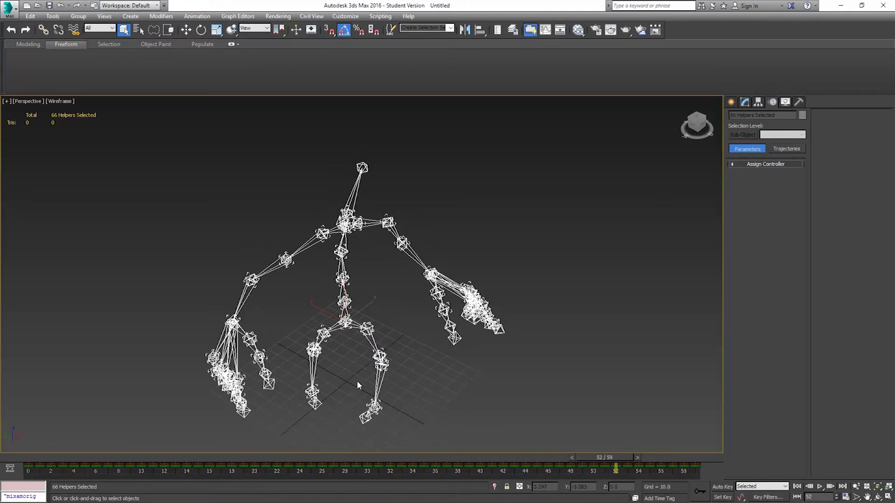
pyautogui.moveTo(358, 385)
pyautogui.keyDown('alt'); pyautogui.mouseDown(button='middle')
pyautogui.moveTo(348, 373)
pyautogui.moveTo(357, 378)
pyautogui.mouseUp(button='middle'); pyautogui.keyUp('alt')
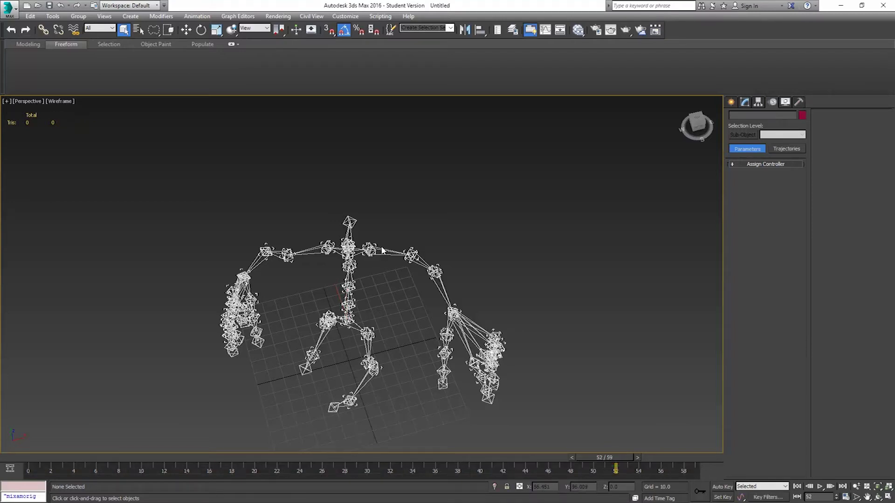
pyautogui.click(411, 254)
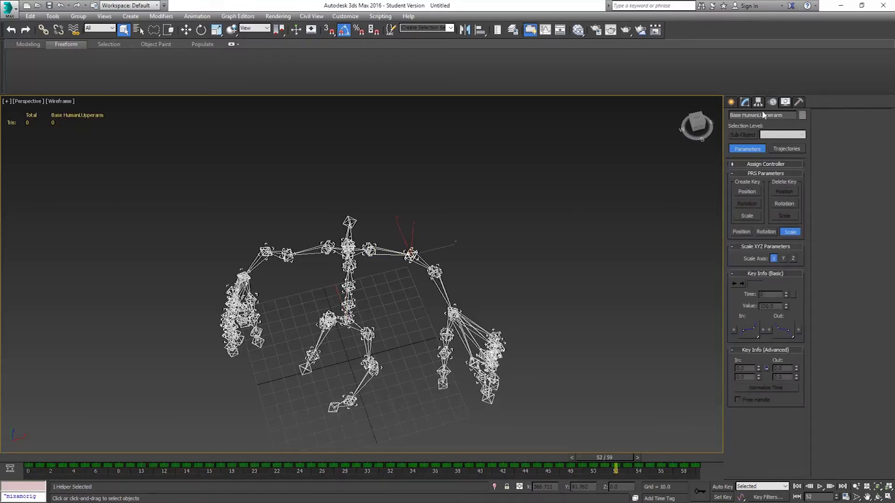
pyautogui.keyDown('alt'); pyautogui.moveTo(471, 327); pyautogui.dragTo(452, 324, button='middle'); pyautogui.keyUp('alt')
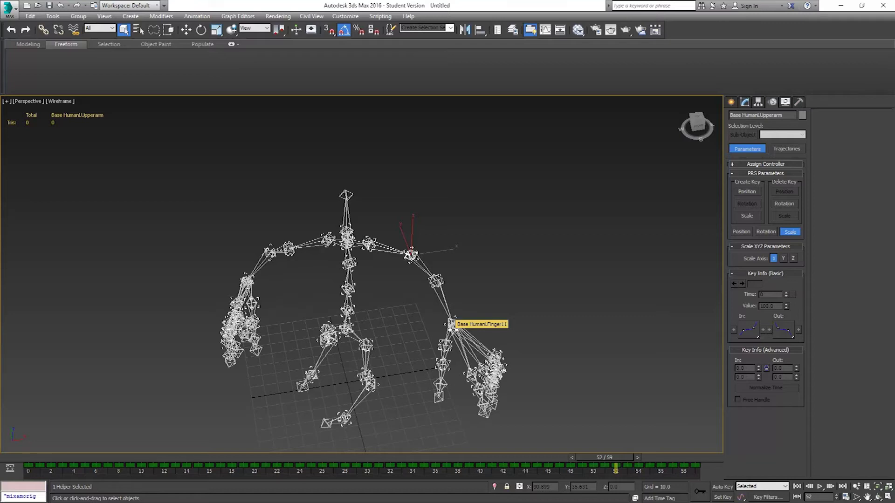
pyautogui.scroll(2, 375, 326)
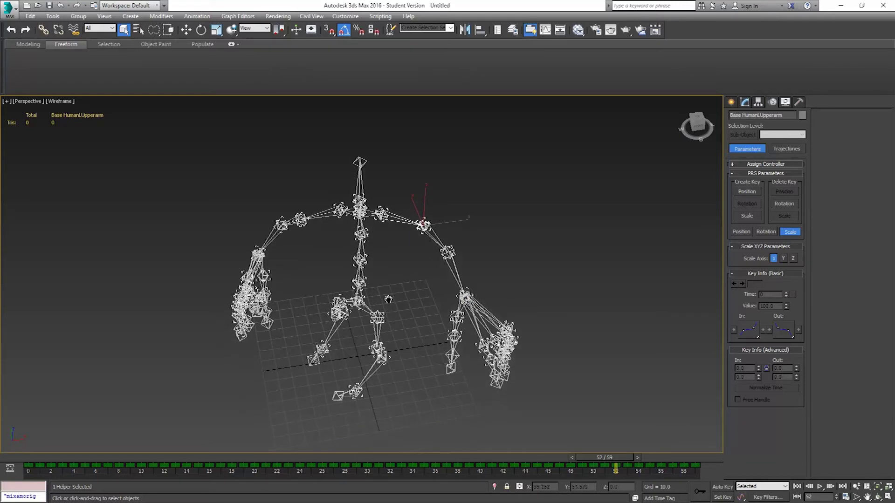
pyautogui.scroll(2, 393, 301)
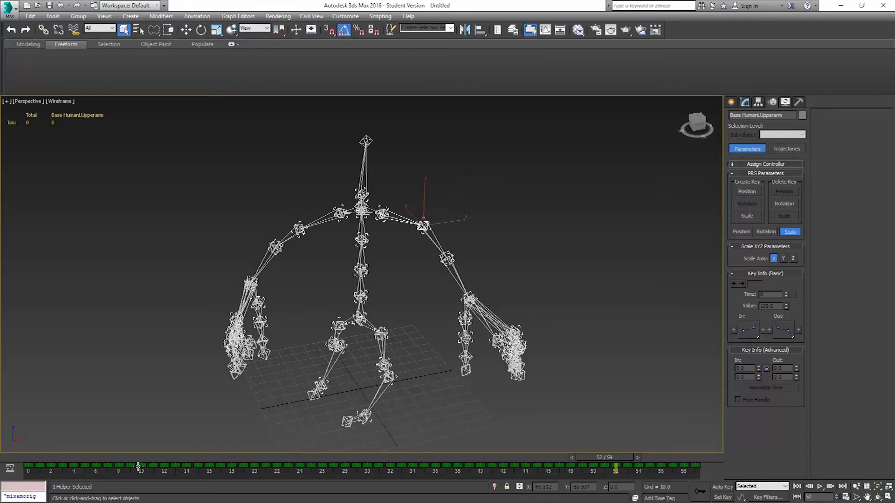
pyautogui.moveTo(611, 457); pyautogui.dragTo(28, 449)
pyautogui.press('q')
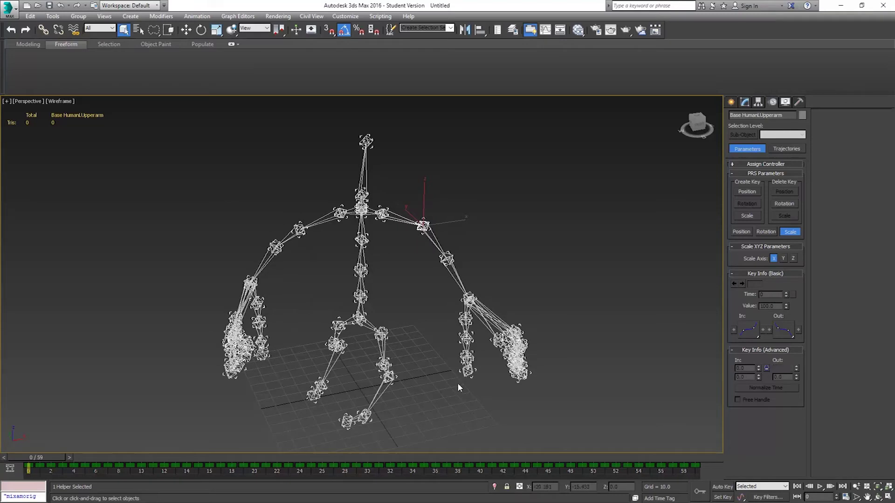
pyautogui.click(731, 102)
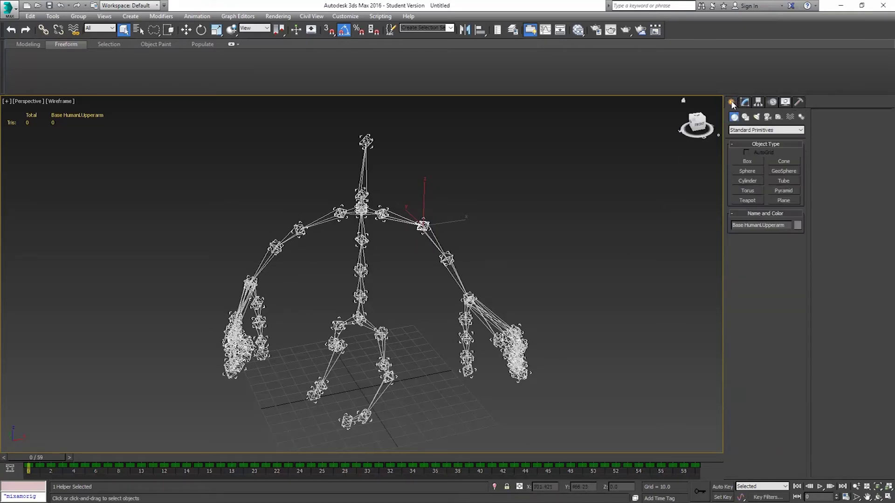
# Create axis-tripod Point helpers of size 40, with Cross off, beside the skeleton
pyautogui.click(779, 117)
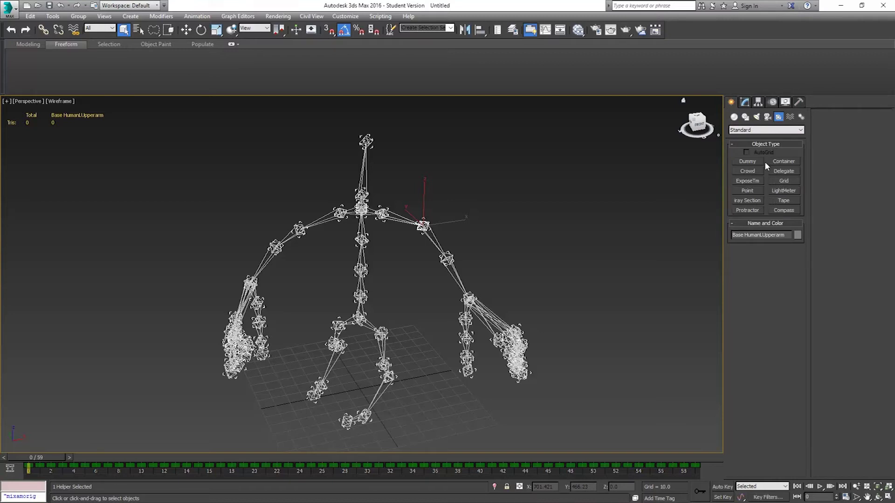
pyautogui.click(749, 191)
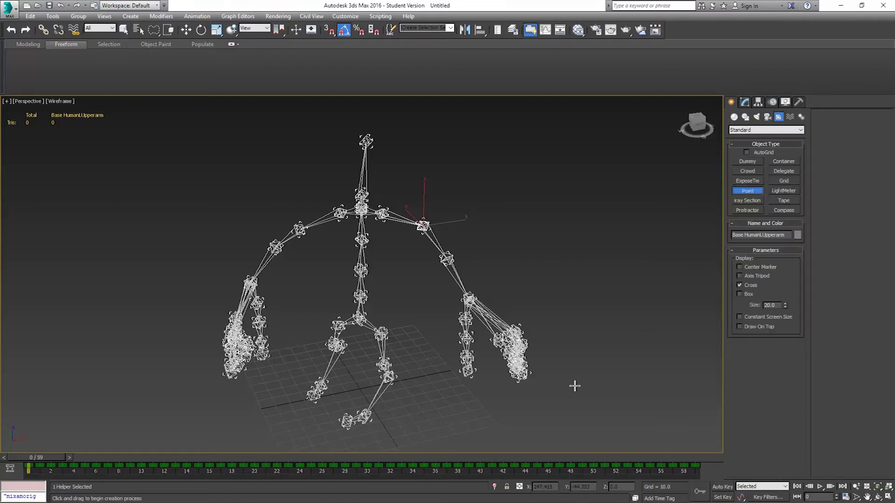
pyautogui.click(750, 285)
pyautogui.click(755, 278)
pyautogui.doubleClick(776, 306)
pyautogui.write('40')
pyautogui.press('Return')
pyautogui.moveTo(570, 400); pyautogui.dragTo(623, 350)
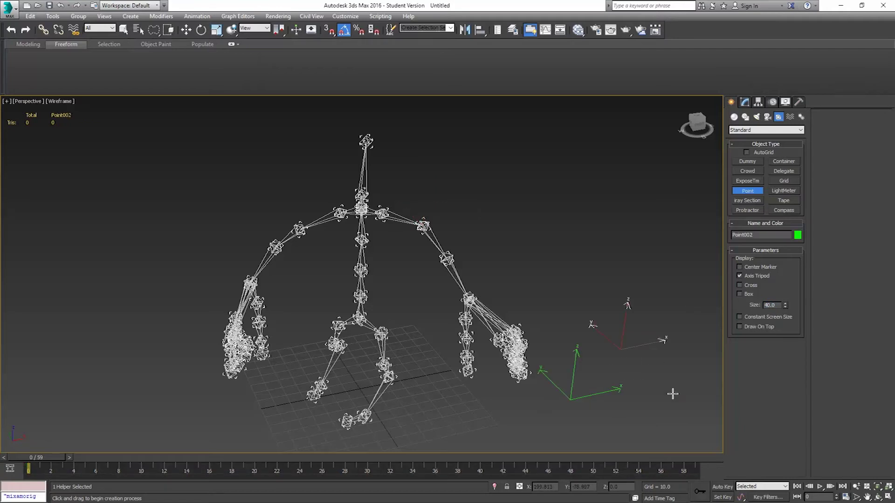
pyautogui.rightClick(637, 389)
# Rename the two point helpers Left and Right
pyautogui.click(587, 396)
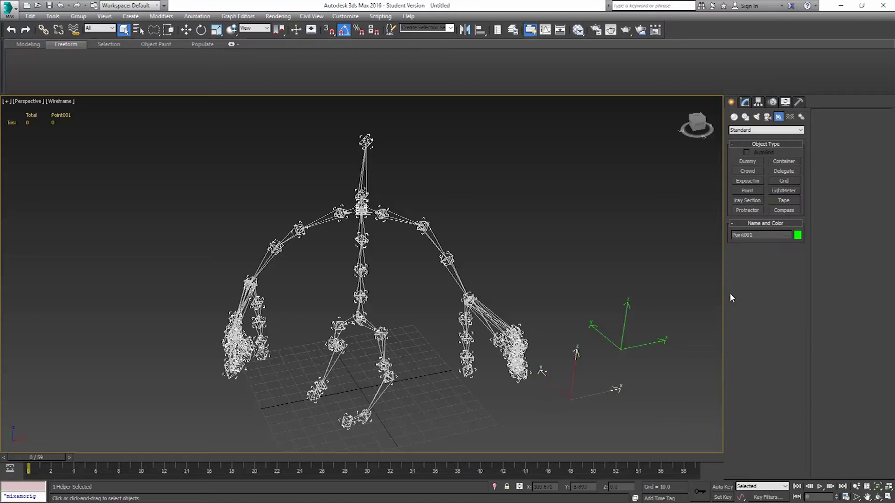
pyautogui.click(759, 233)
pyautogui.write('Left')
pyautogui.press('Return')
pyautogui.click(573, 382)
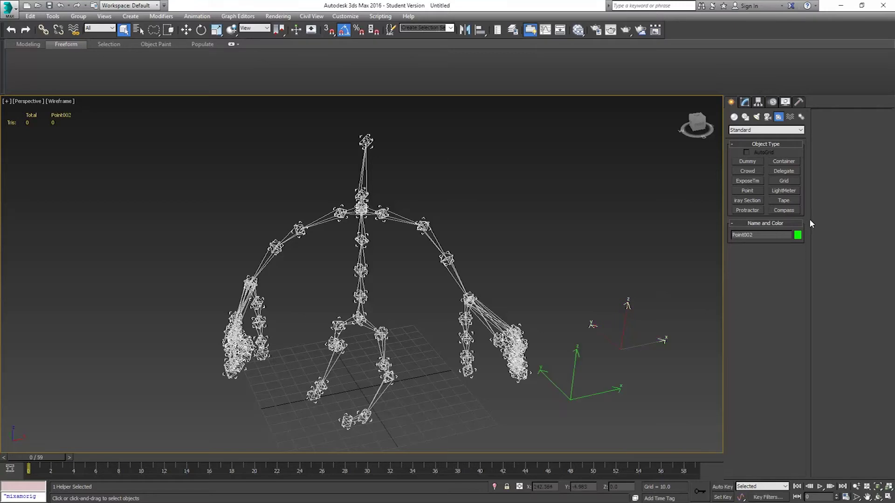
pyautogui.doubleClick(768, 235)
pyautogui.write('Right')
pyautogui.press('Return')
pyautogui.click(574, 370)
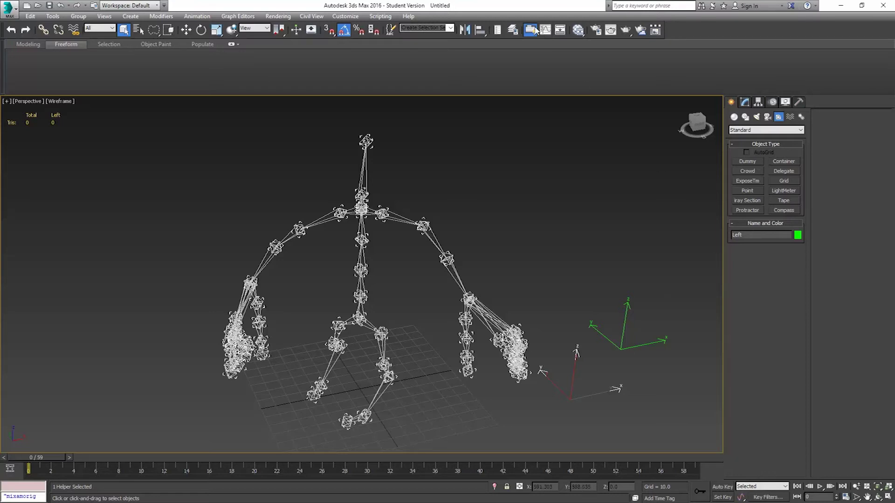
# Align the Left helper's position onto the foot joint
pyautogui.click(480, 30)
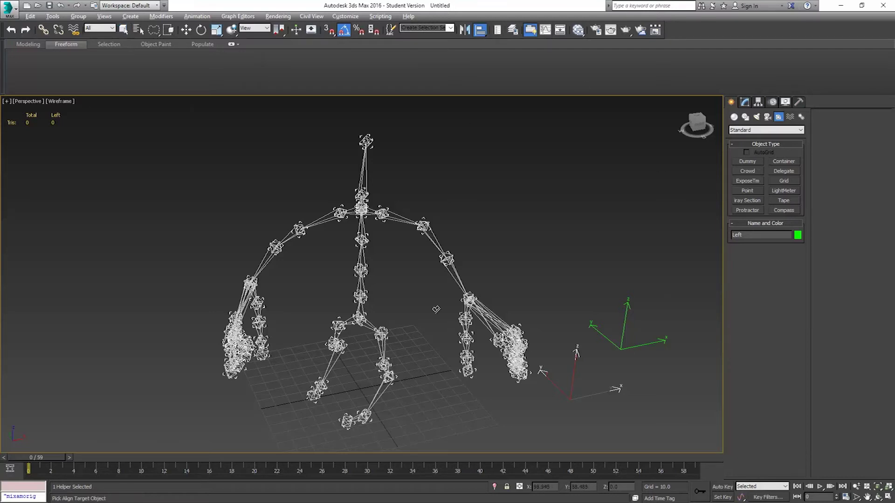
pyautogui.keyDown('alt'); pyautogui.moveTo(436, 309); pyautogui.dragTo(477, 291, button='middle'); pyautogui.keyUp('alt')
pyautogui.scroll(5, 478, 292)
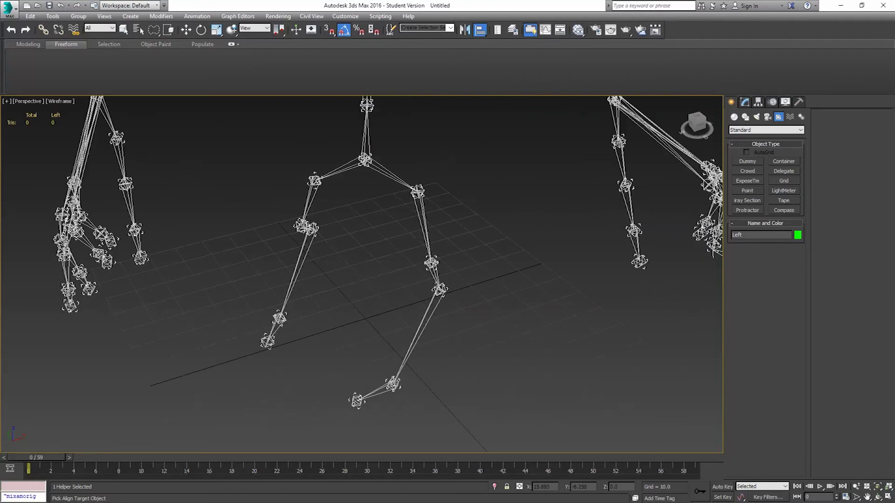
pyautogui.scroll(2, 419, 318)
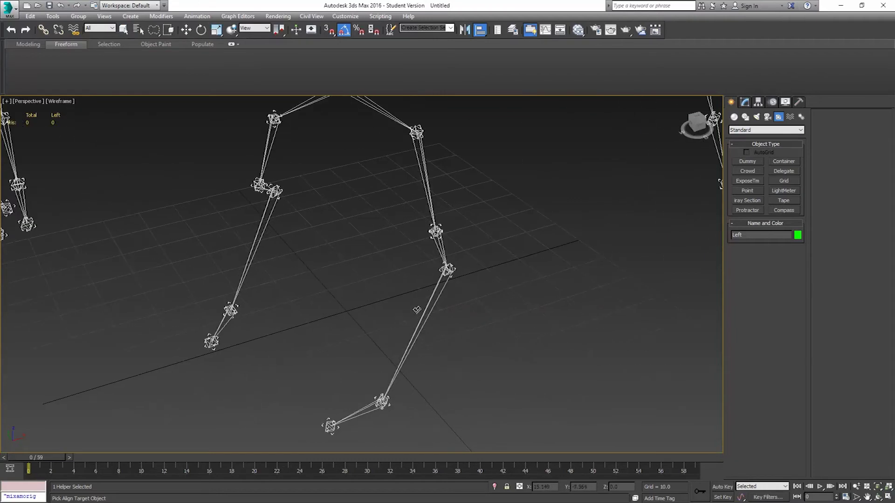
pyautogui.click(414, 341)
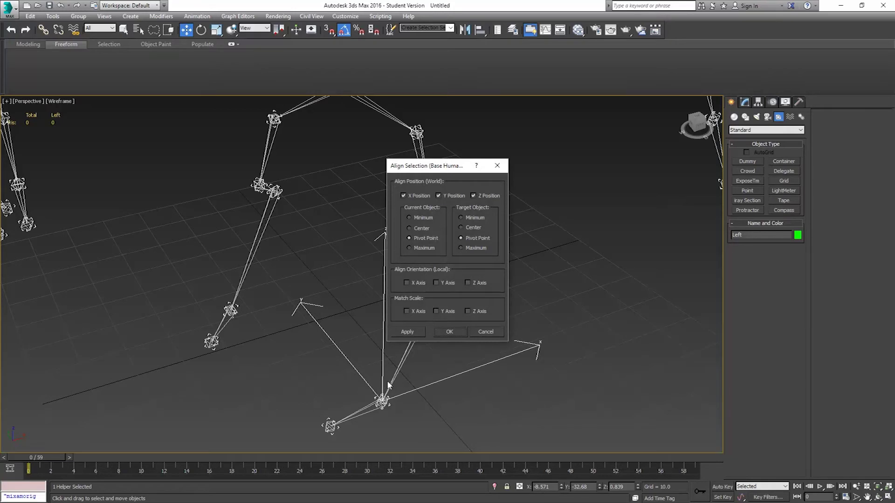
pyautogui.click(461, 331)
pyautogui.scroll(-5, 540, 298)
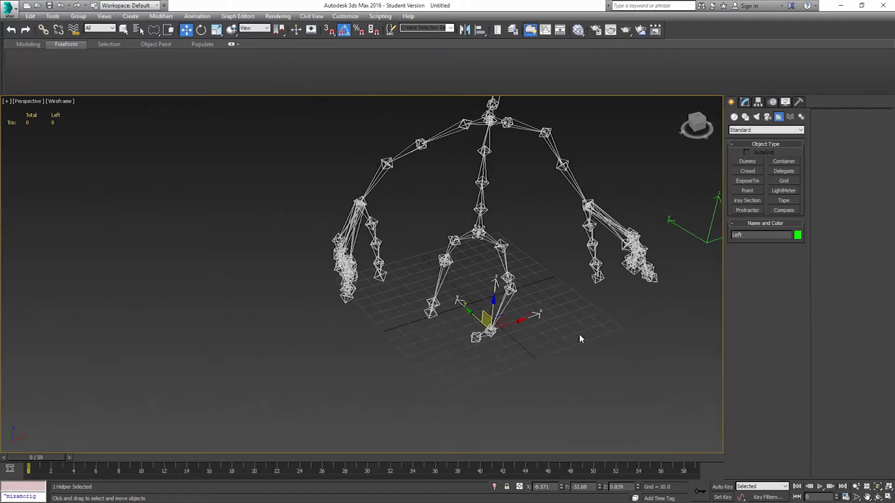
pyautogui.moveTo(580, 338); pyautogui.dragTo(483, 356, button='middle')
# Align the Right helper's position onto the other leg bone's pivot
pyautogui.click(623, 254)
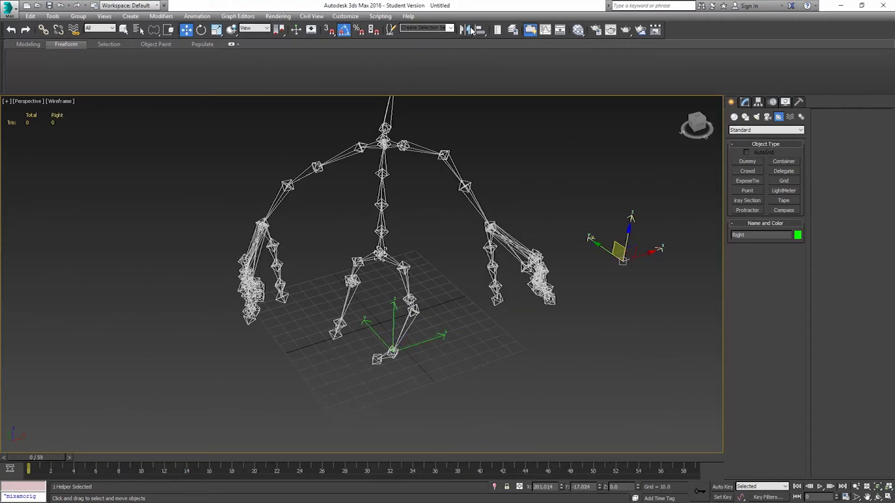
pyautogui.click(480, 30)
pyautogui.scroll(8, 713, 194)
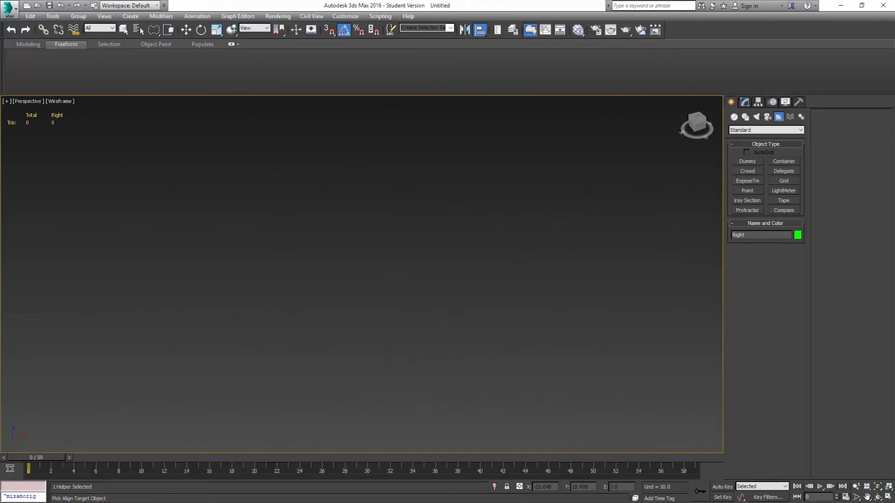
pyautogui.scroll(-4, 709, 193)
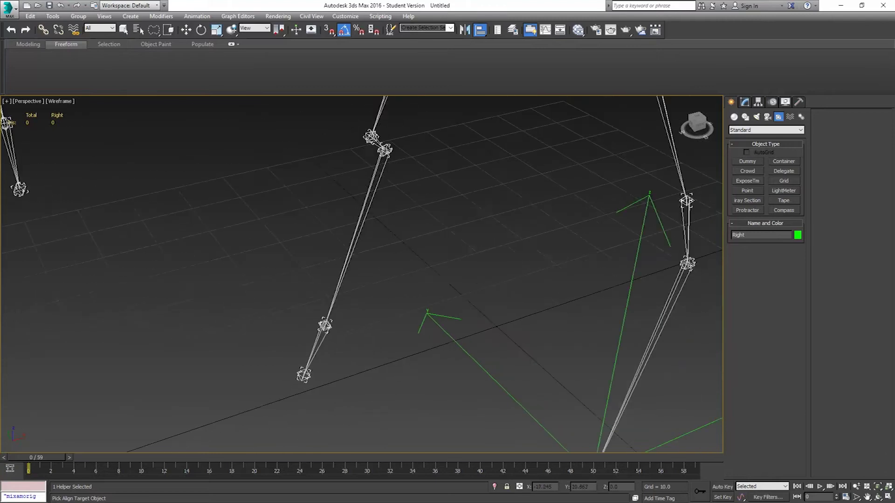
pyautogui.click(364, 206)
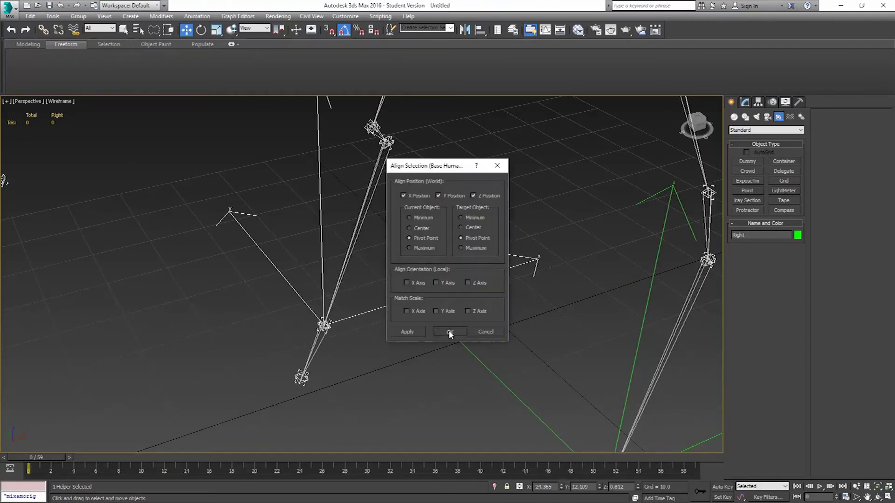
pyautogui.click(450, 334)
pyautogui.scroll(-4, 503, 300)
pyautogui.moveTo(503, 300); pyautogui.dragTo(404, 241, button='middle')
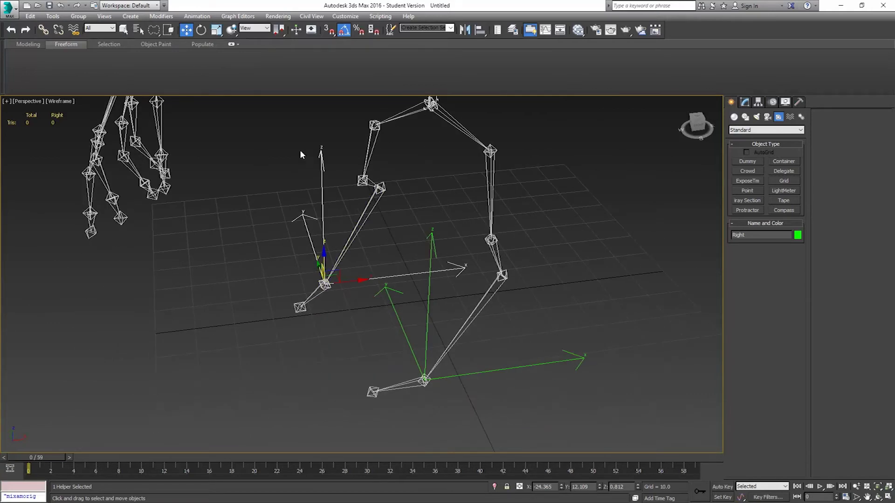
# Link the Right and Left helpers to their leg bones, scrub to verify, then zoom extents
pyautogui.click(43, 29)
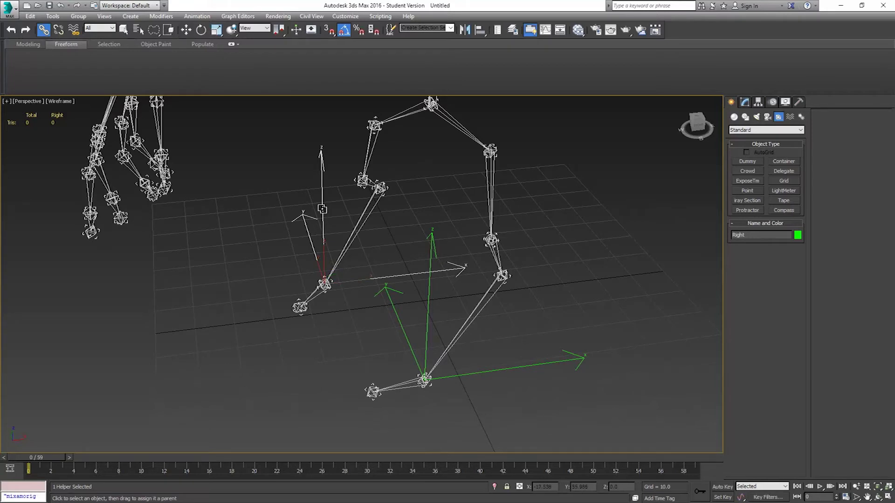
pyautogui.moveTo(356, 223); pyautogui.dragTo(362, 225)
pyautogui.moveTo(427, 297); pyautogui.dragTo(479, 304)
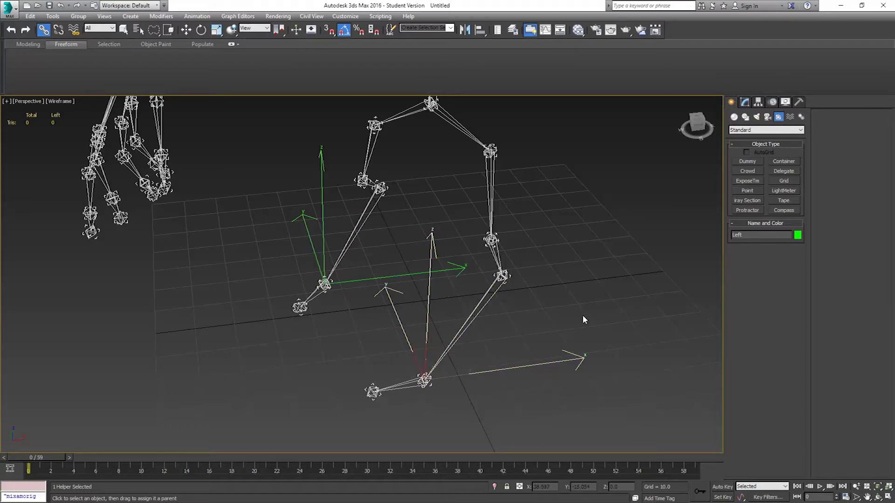
pyautogui.moveTo(39, 458)
pyautogui.mouseDown()
pyautogui.moveTo(223, 446)
pyautogui.moveTo(799, 442)
pyautogui.moveTo(21, 414)
pyautogui.moveTo(96, 427)
pyautogui.moveTo(770, 435)
pyautogui.moveTo(10, 411)
pyautogui.mouseUp()
pyautogui.click(44, 29)
pyautogui.press('z')
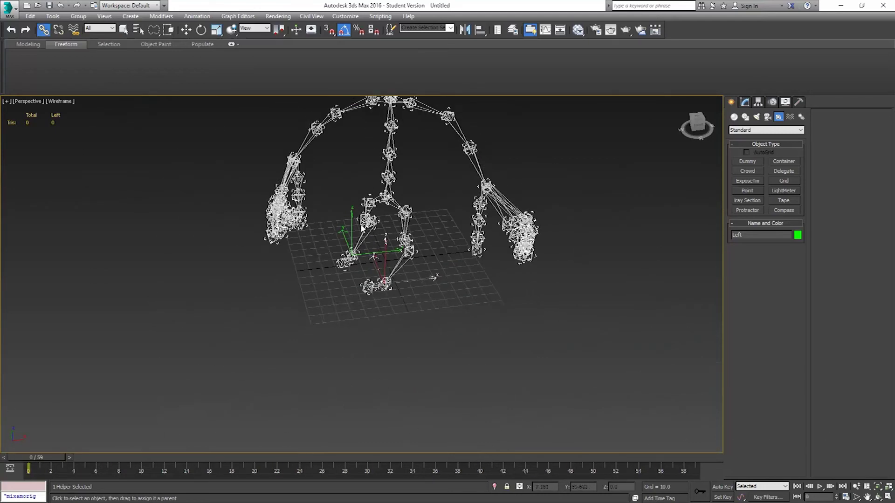
# From Save As, go up to the Animations folder and create a new folder there
pyautogui.click(5, 11)
pyautogui.click(33, 117)
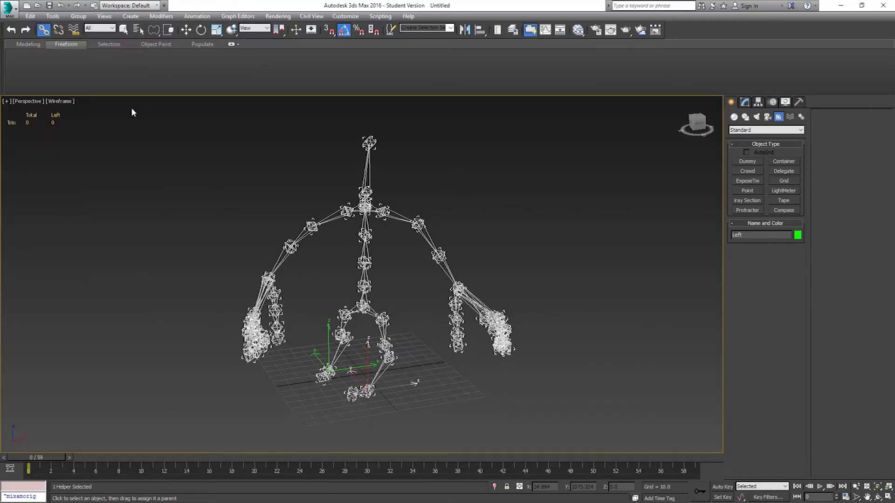
pyautogui.click(192, 39)
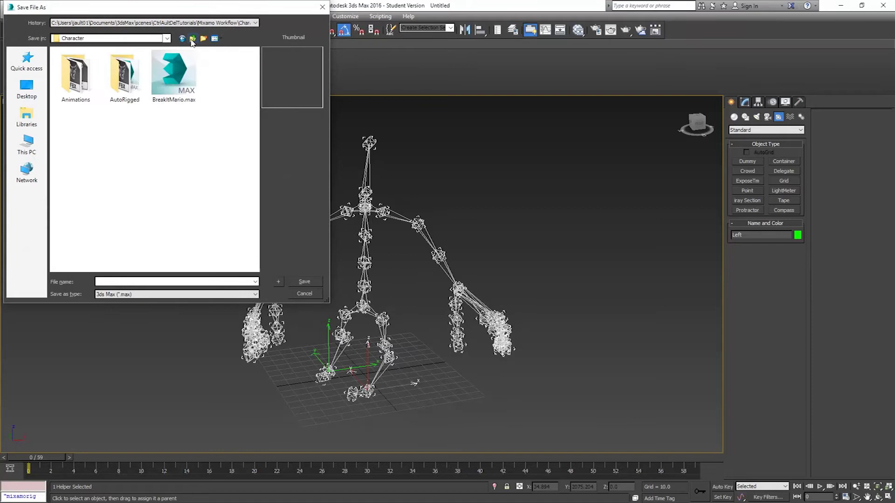
pyautogui.doubleClick(72, 80)
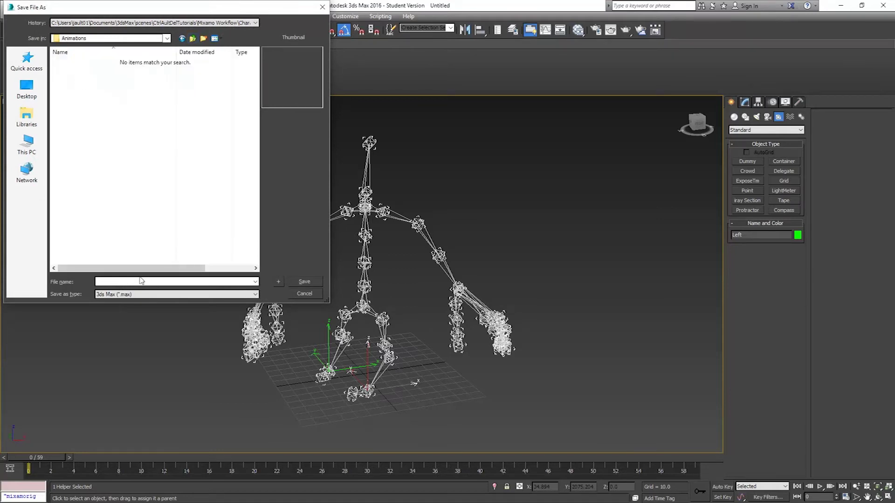
pyautogui.rightClick(138, 150)
pyautogui.moveTo(163, 260)
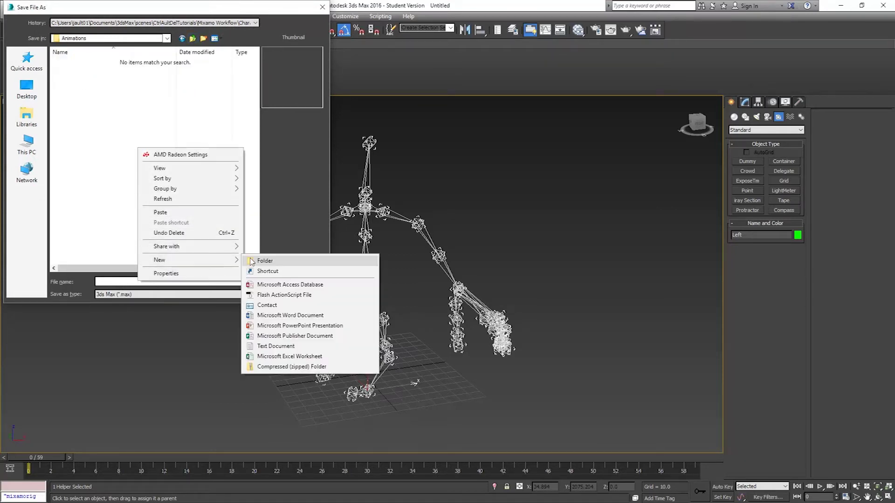
pyautogui.click(266, 261)
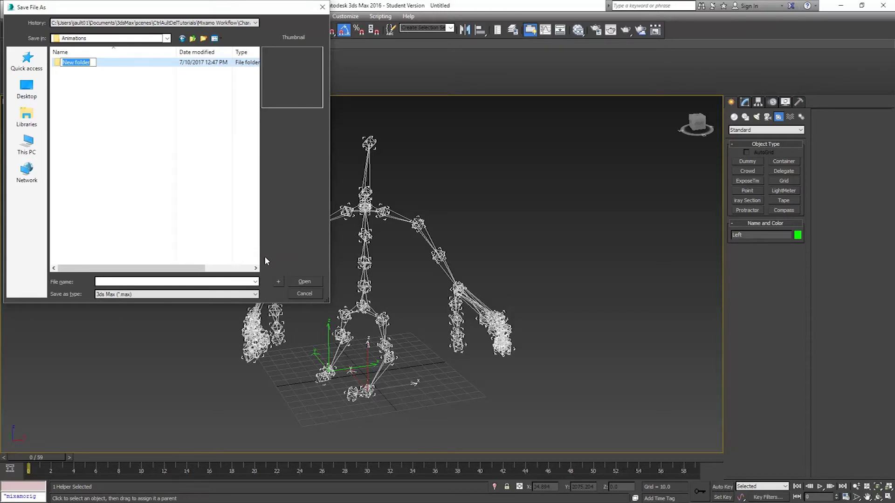
# Name the folder Foot Positions and save the scene in it as platform_Idle.max
pyautogui.write('Foot Positions')
pyautogui.press('Return')
pyautogui.press('Return')
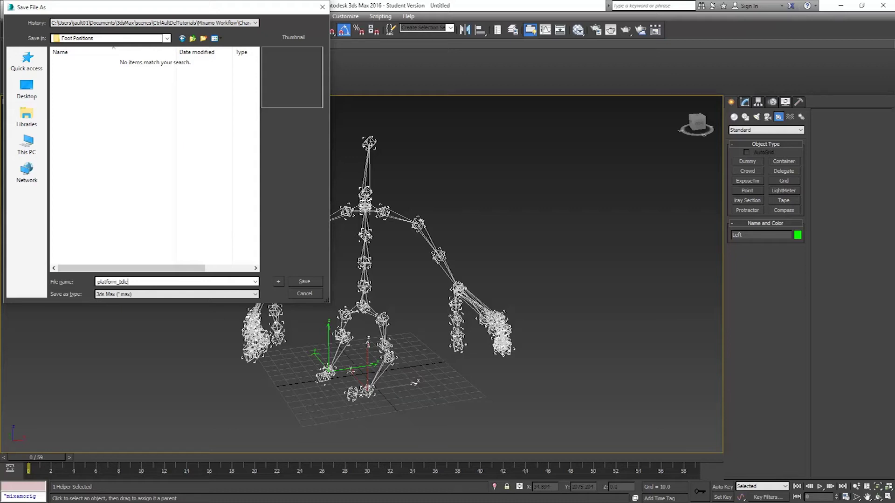
pyautogui.click(305, 281)
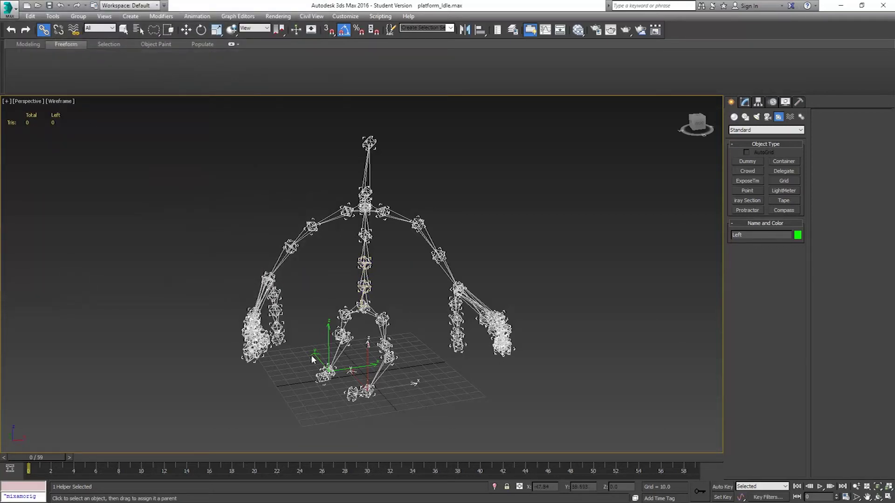
pyautogui.moveTo(345, 313); pyautogui.dragTo(372, 308)
# Import mutant_swiping.fbx with File content set to Update animation
pyautogui.click(8, 8)
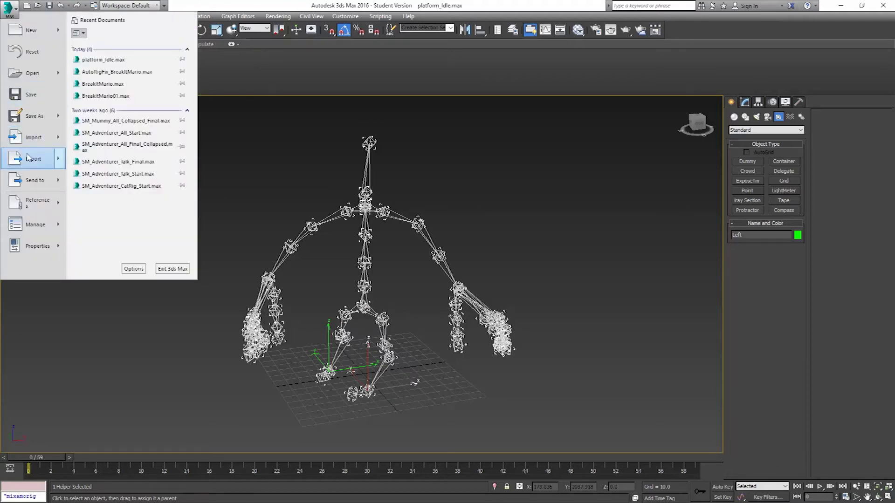
pyautogui.click(41, 147)
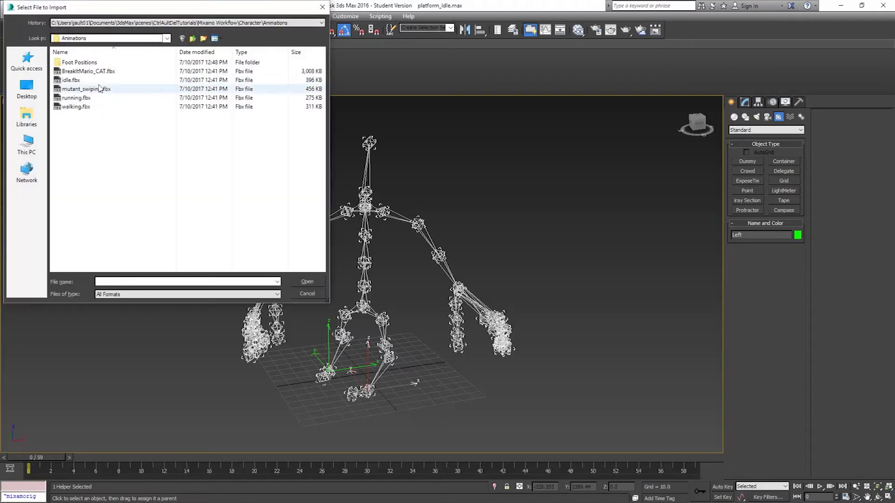
pyautogui.click(78, 90)
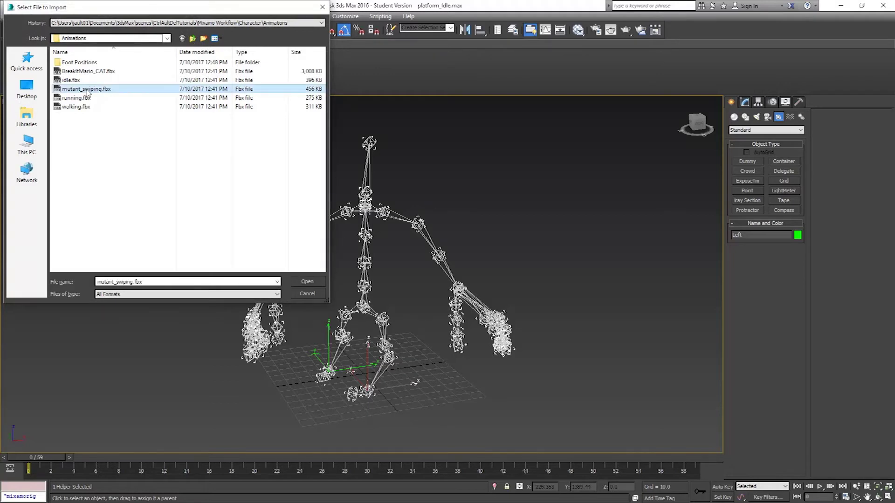
pyautogui.click(308, 281)
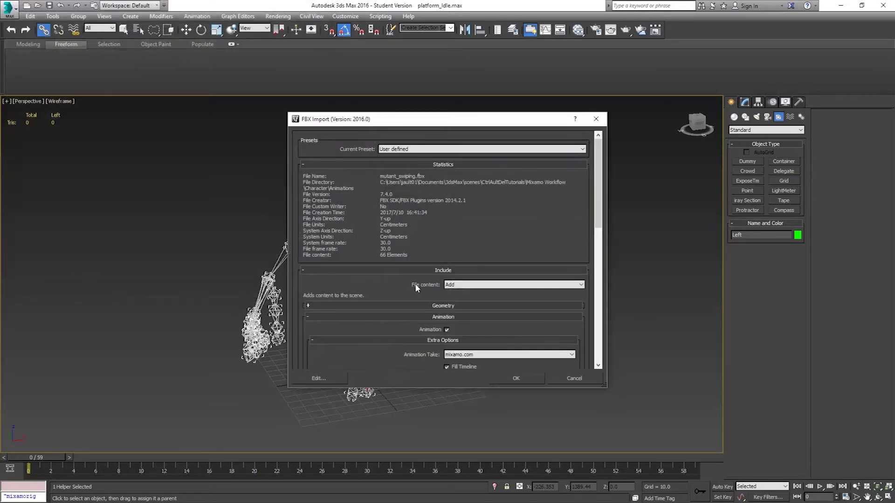
pyautogui.click(460, 285)
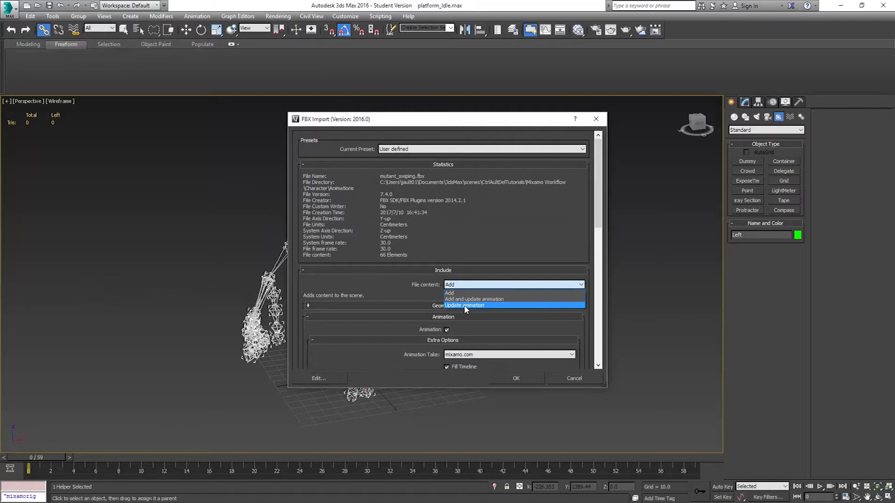
pyautogui.click(472, 306)
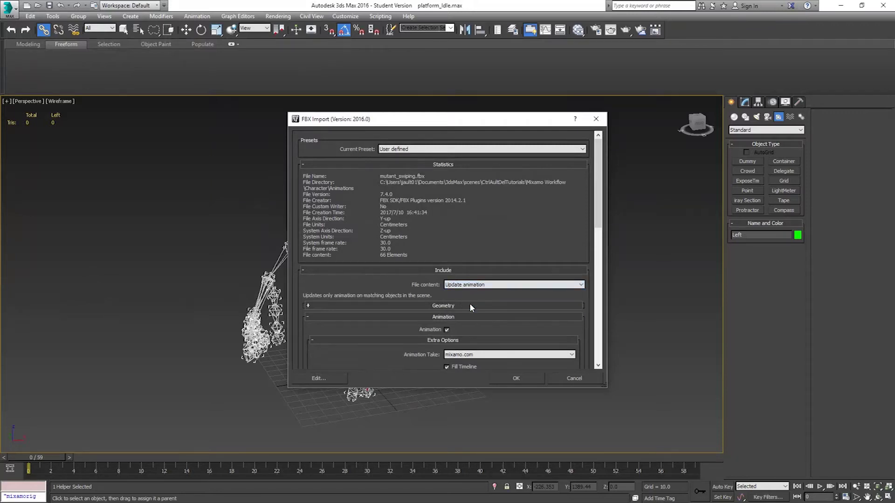
pyautogui.click(511, 377)
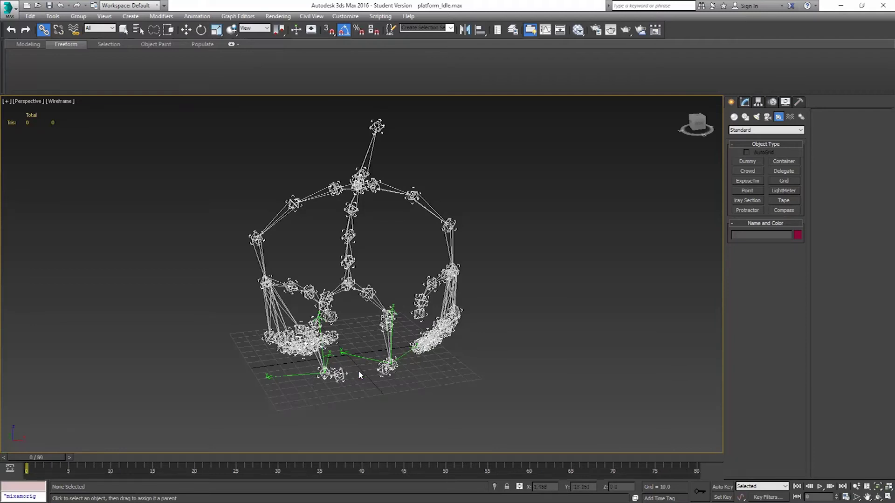
# Play and stop the 80-frame swiping animation, rewind to frame 0, then bring up Save As
pyautogui.keyDown('alt'); pyautogui.moveTo(450, 392); pyautogui.dragTo(416, 393, button='middle'); pyautogui.keyUp('alt')
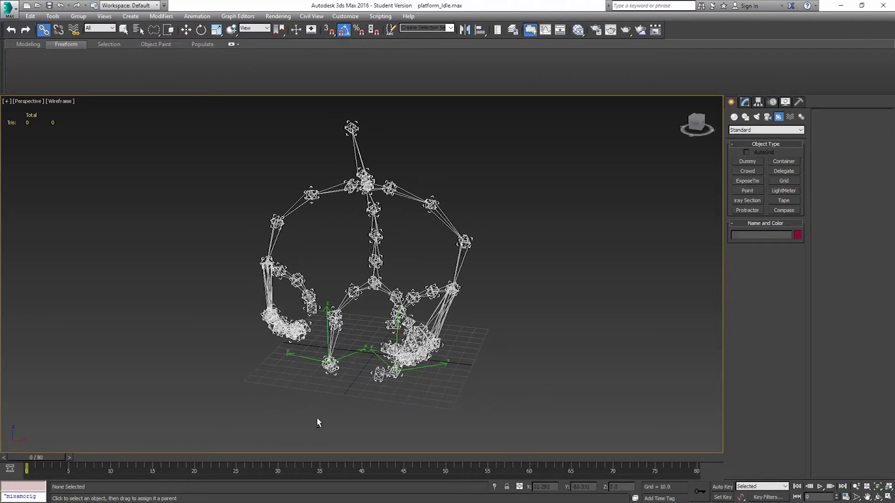
pyautogui.click(821, 487)
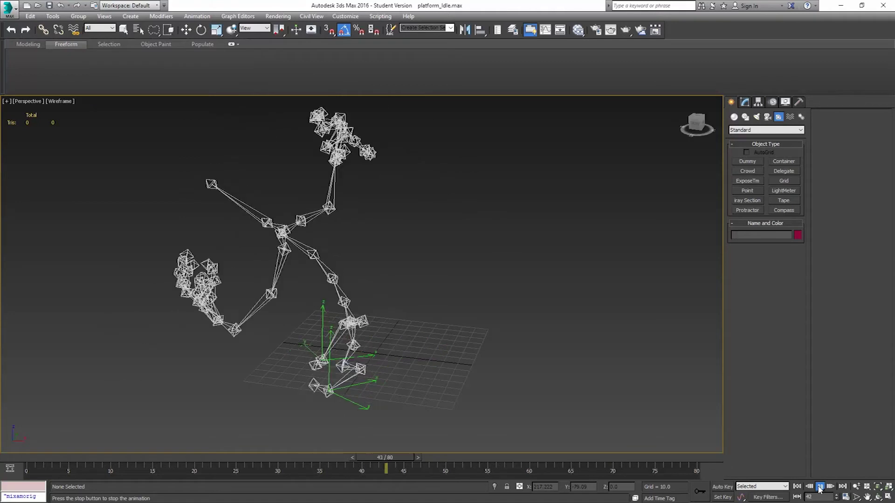
pyautogui.click(653, 458)
pyautogui.moveTo(653, 458); pyautogui.dragTo(42, 433)
pyautogui.keyDown('alt'); pyautogui.moveTo(367, 265); pyautogui.dragTo(382, 236, button='middle'); pyautogui.keyUp('alt')
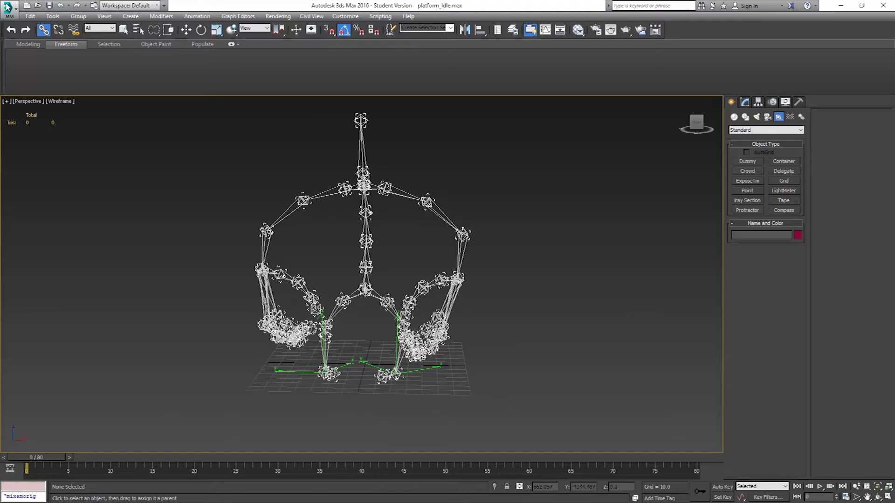
pyautogui.click(8, 7)
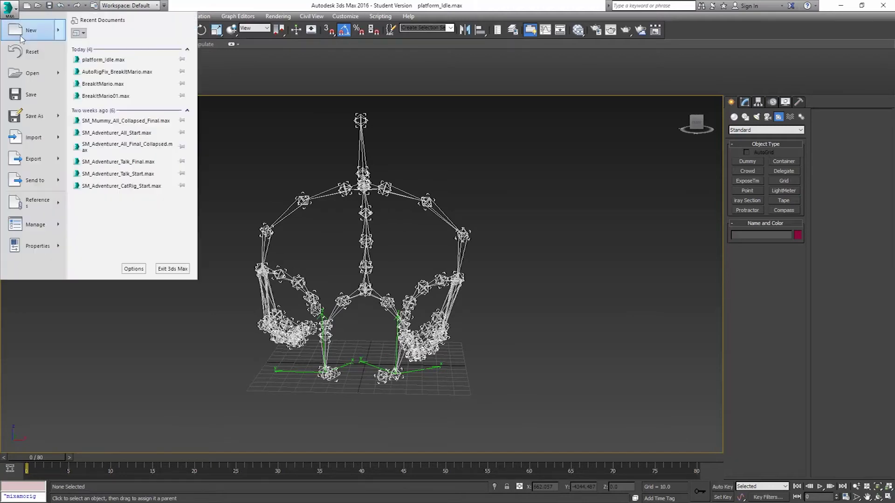
pyautogui.click(30, 116)
# Rename the file to platform_Attack and save it
pyautogui.click(147, 282)
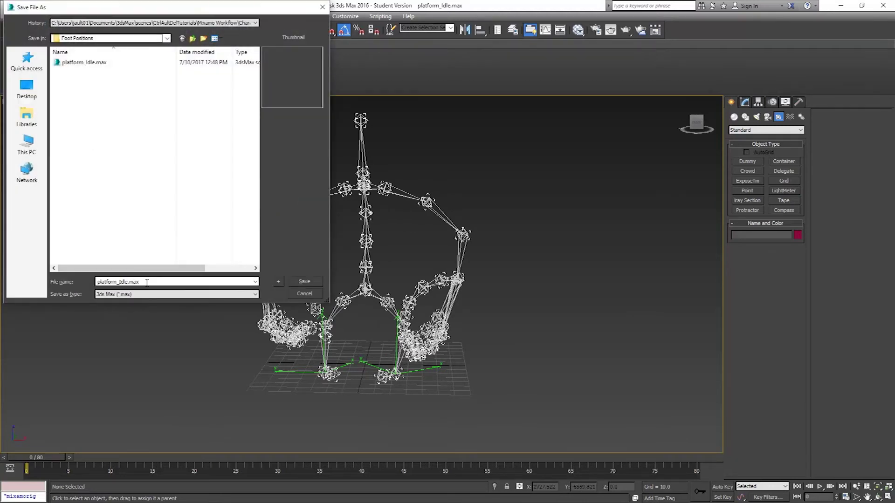
pyautogui.moveTo(147, 282); pyautogui.dragTo(128, 282)
pyautogui.write('A')
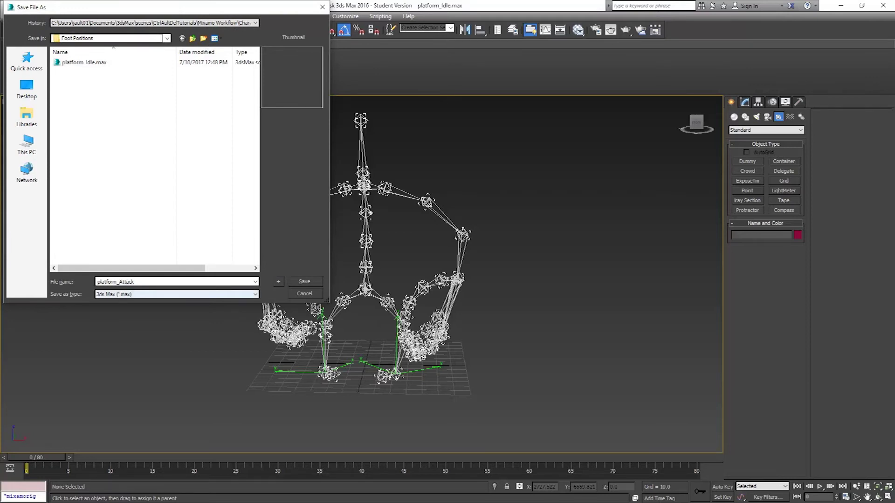
pyautogui.write('ttack')
pyautogui.click(304, 282)
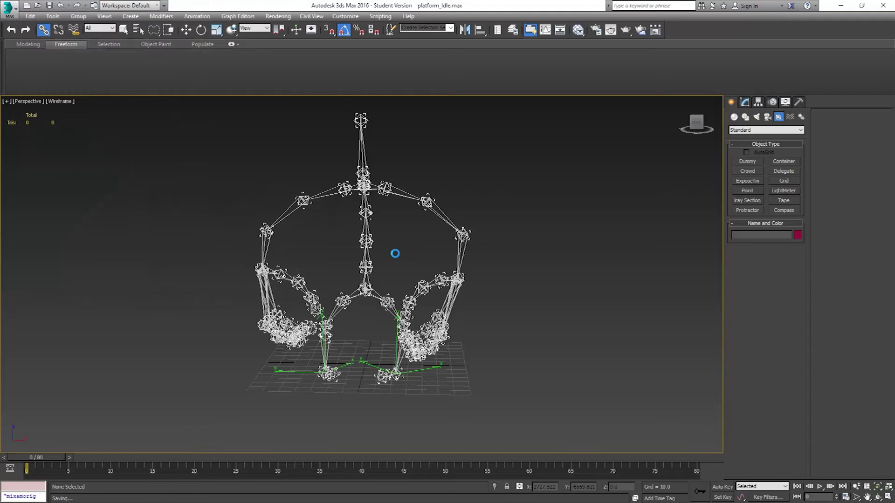
# Import running.fbx as animation only and scrub the 21-frame timeline to check the pose
pyautogui.click(365, 213)
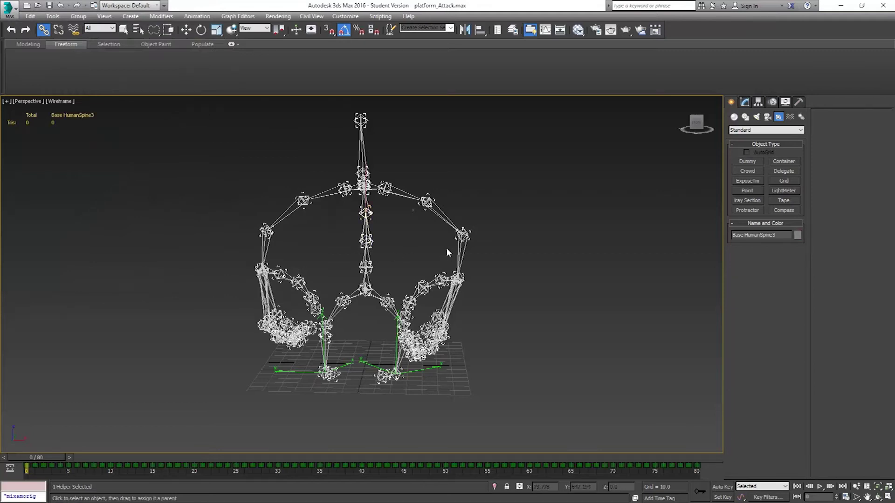
pyautogui.click(142, 216)
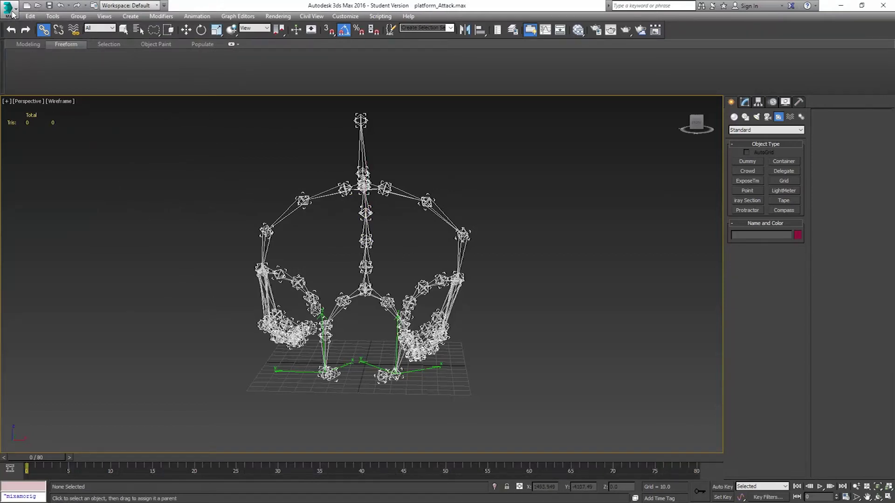
pyautogui.click(10, 11)
pyautogui.press('Escape')
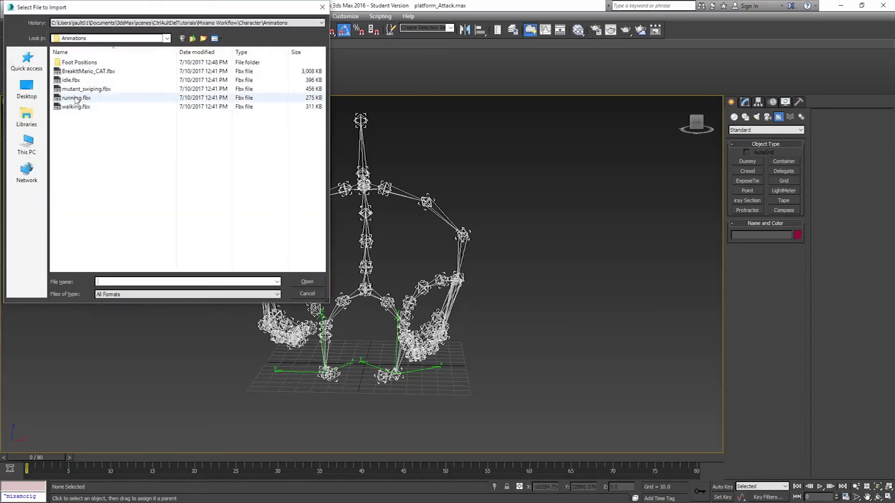
pyautogui.click(75, 99)
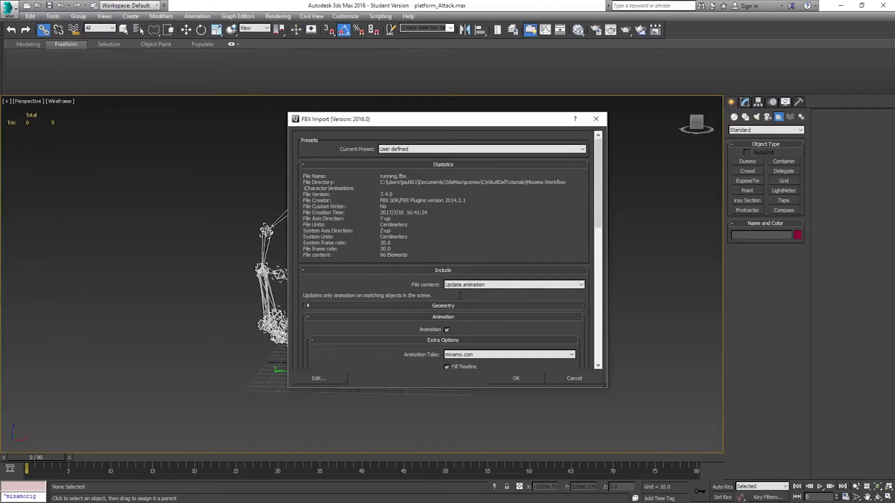
pyautogui.click(516, 377)
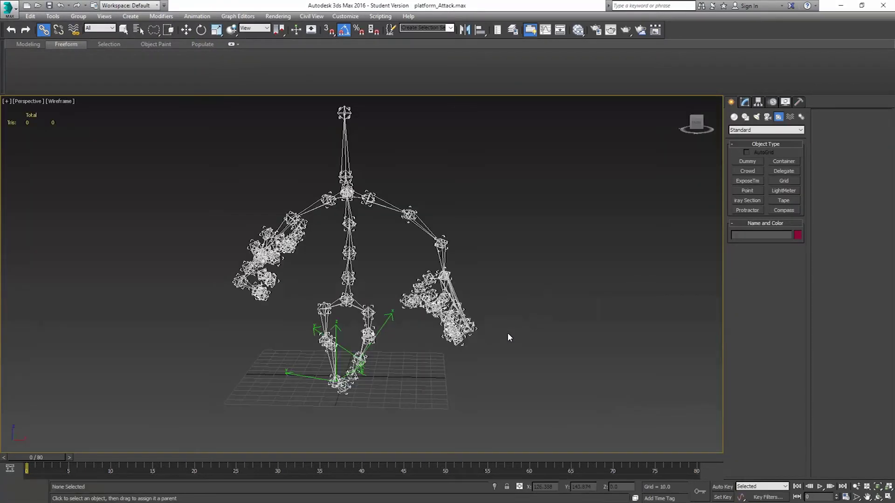
pyautogui.moveTo(42, 458); pyautogui.dragTo(1, 410)
# Return to frame 0 and save the scene as platform_Running.max
pyautogui.click(43, 30)
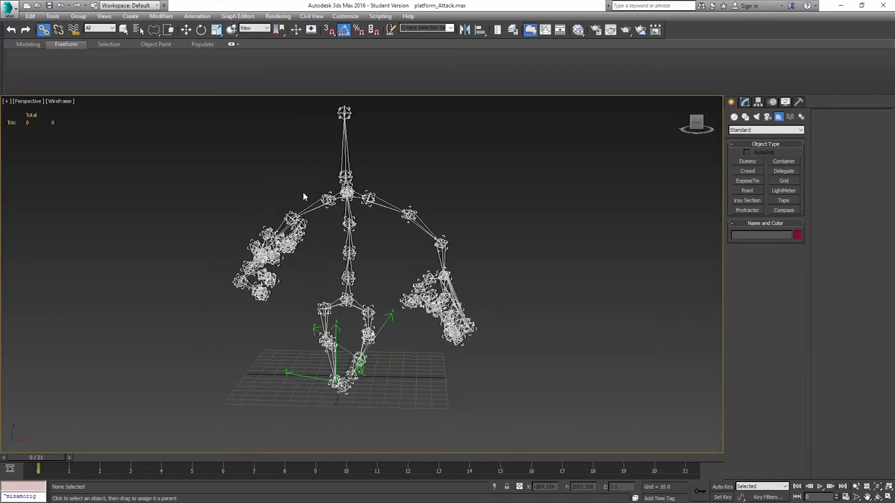
pyautogui.click(8, 6)
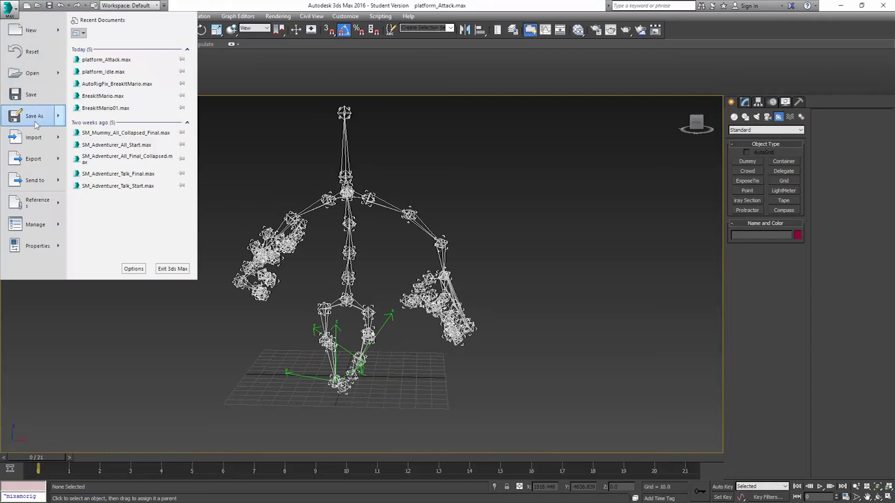
pyautogui.click(37, 118)
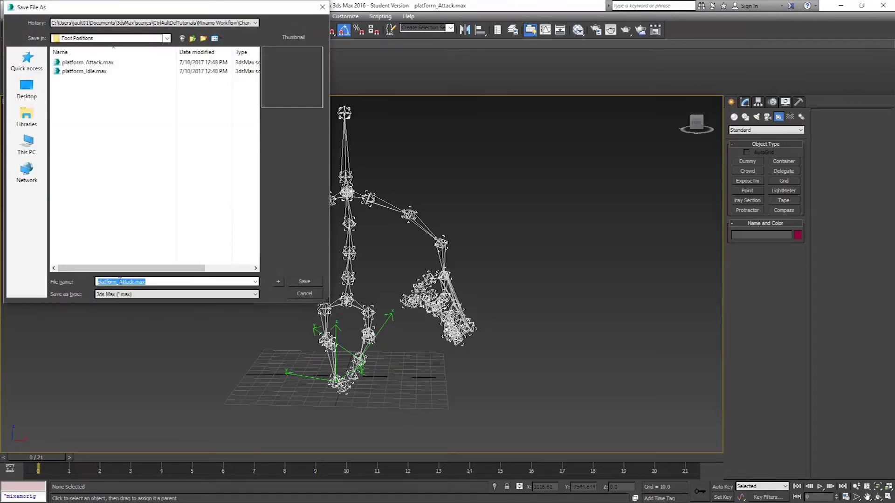
pyautogui.moveTo(119, 281); pyautogui.dragTo(183, 291)
pyautogui.write('Running')
pyautogui.click(305, 282)
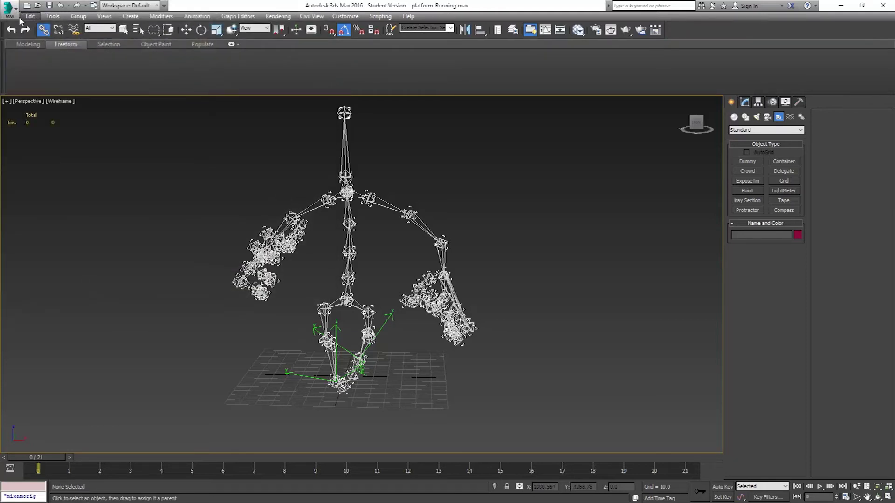
# Import walking.fbx from the Animations folder and scrub to frame 6 to preview the walk
pyautogui.click(9, 7)
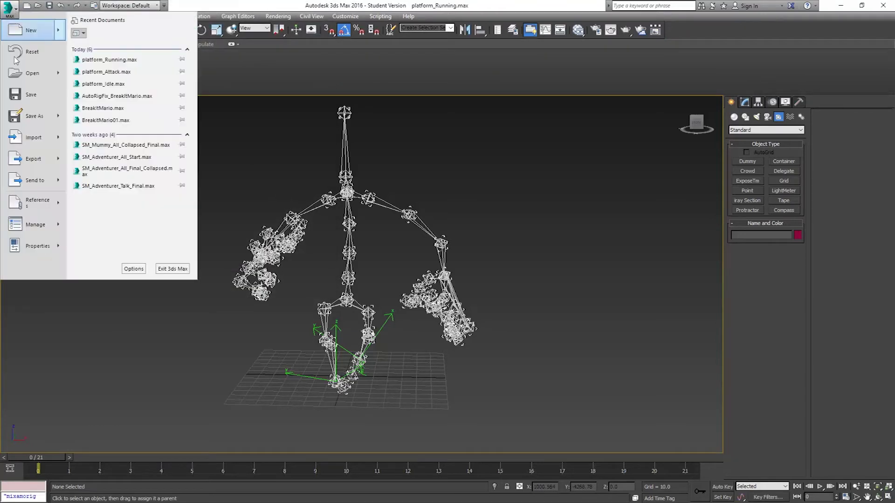
pyautogui.click(34, 139)
pyautogui.click(65, 108)
pyautogui.doubleClick(65, 108)
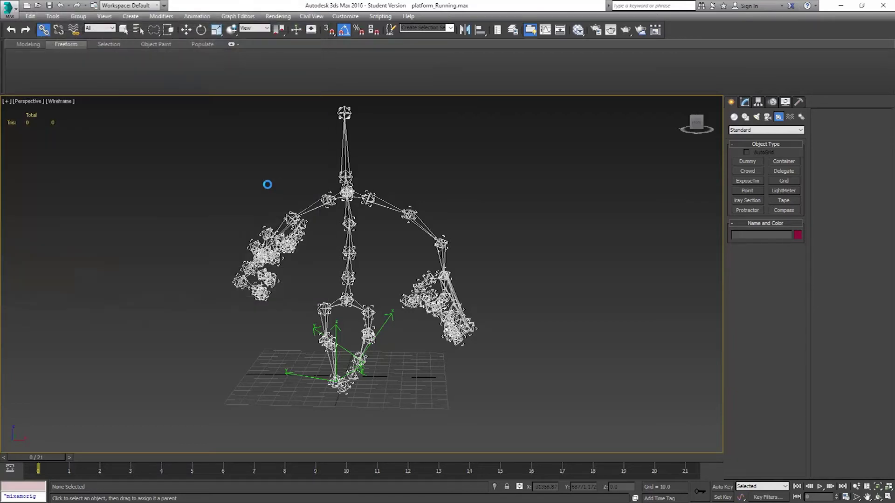
pyautogui.click(526, 381)
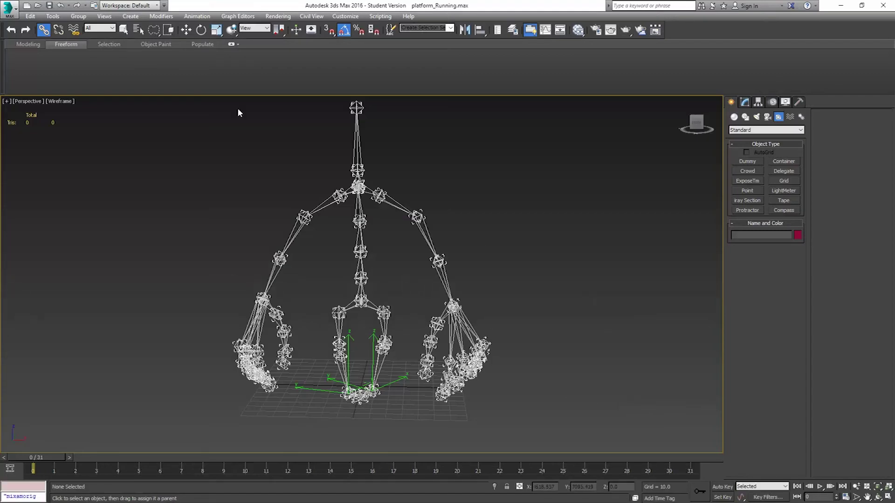
pyautogui.moveTo(33, 457); pyautogui.dragTo(2, 387)
# Save the scene as platform_Walking.max and return the timeline to frame 0
pyautogui.click(11, 5)
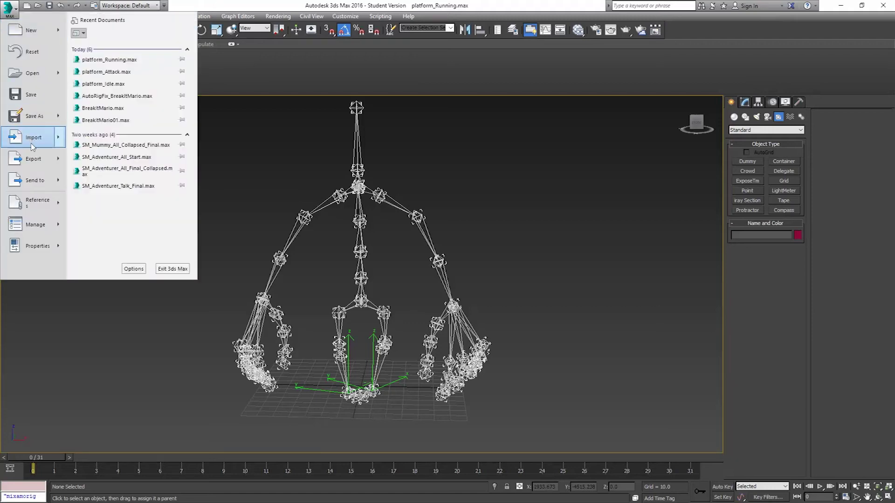
pyautogui.click(39, 125)
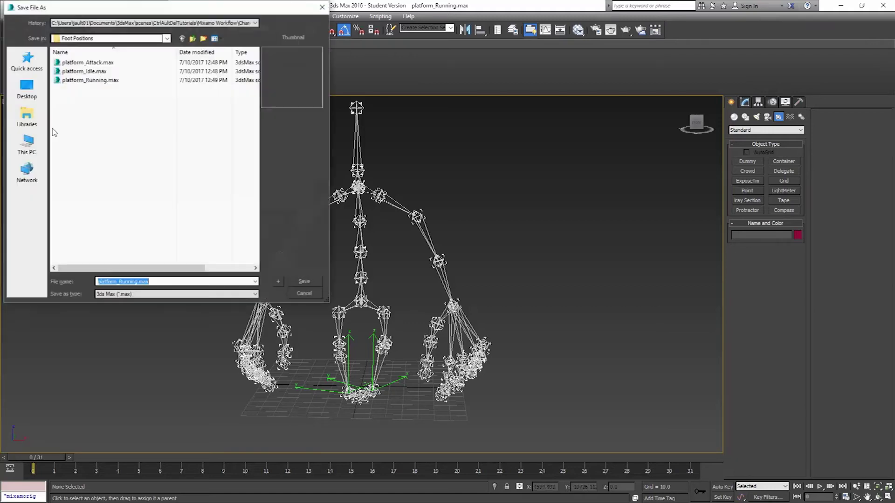
pyautogui.click(155, 282)
pyautogui.moveTo(156, 282); pyautogui.dragTo(118, 293)
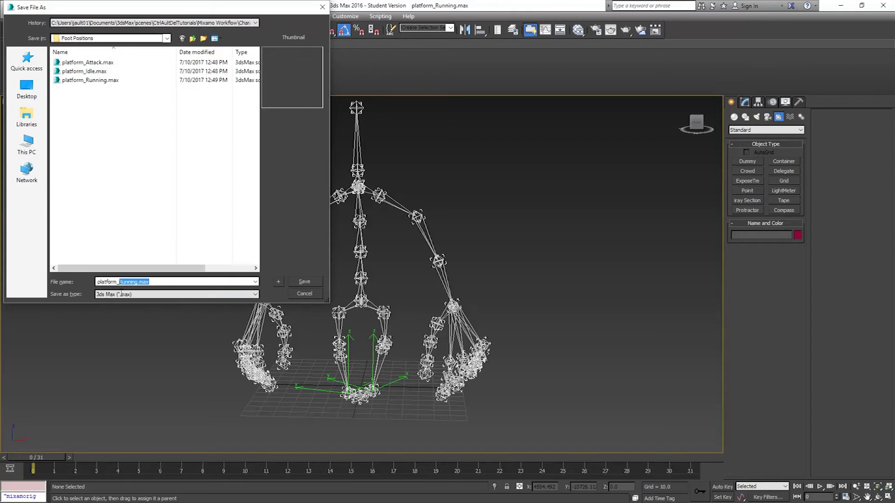
pyautogui.write('Walk')
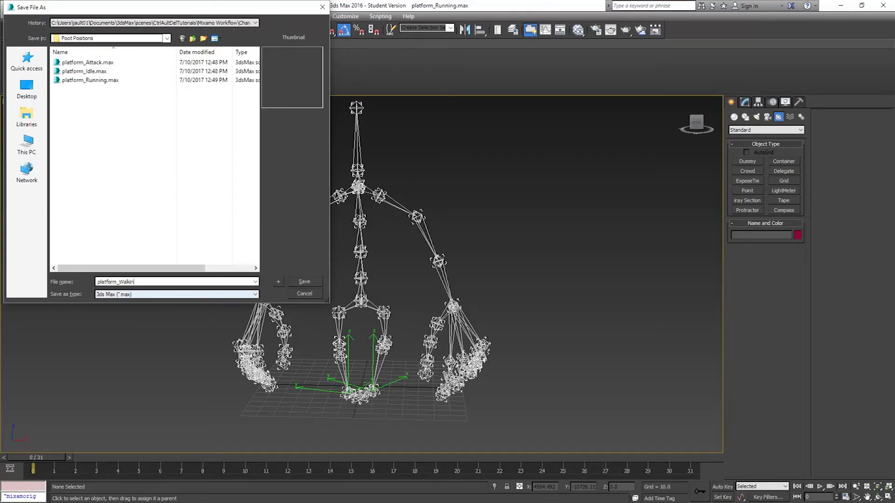
pyautogui.press('Return')
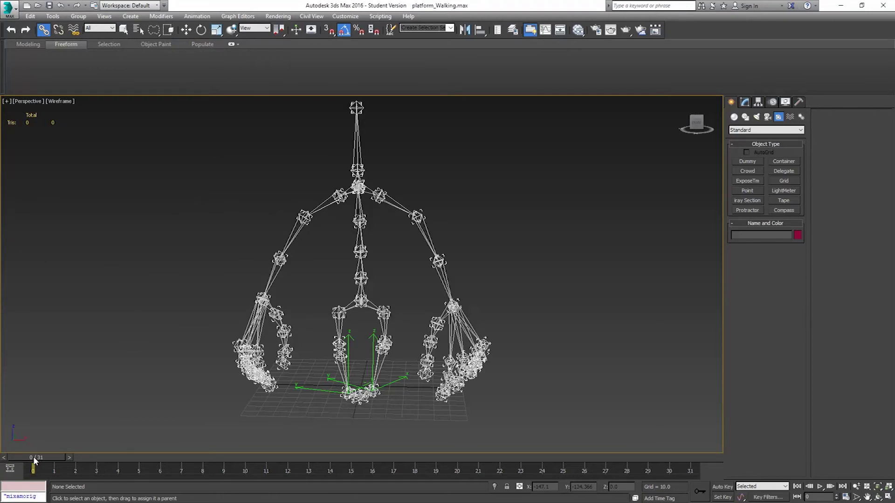
pyautogui.moveTo(33, 457); pyautogui.dragTo(111, 389)
# Select the Left foot helper and browse the Run Script dialog up to the scenes folder
pyautogui.click(396, 388)
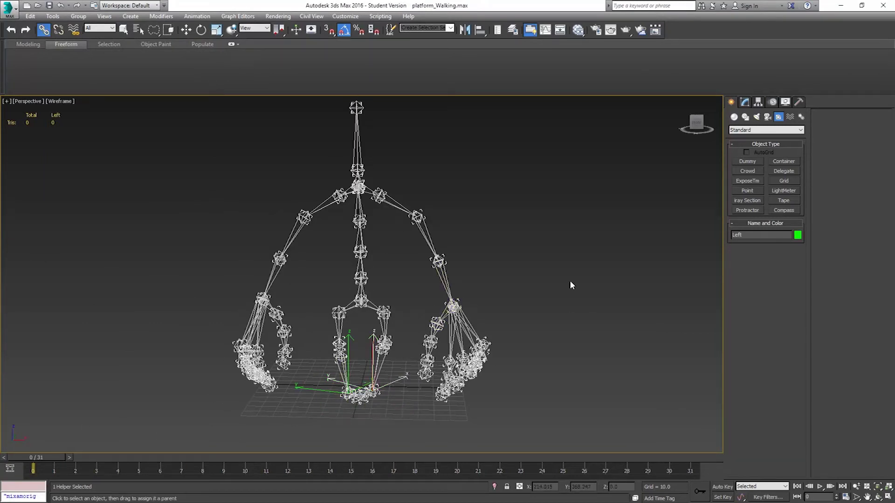
pyautogui.click(186, 29)
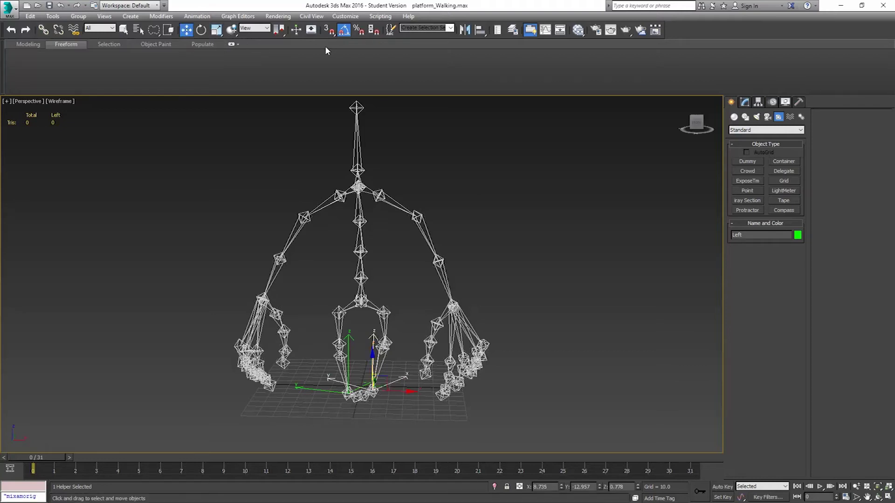
pyautogui.click(380, 16)
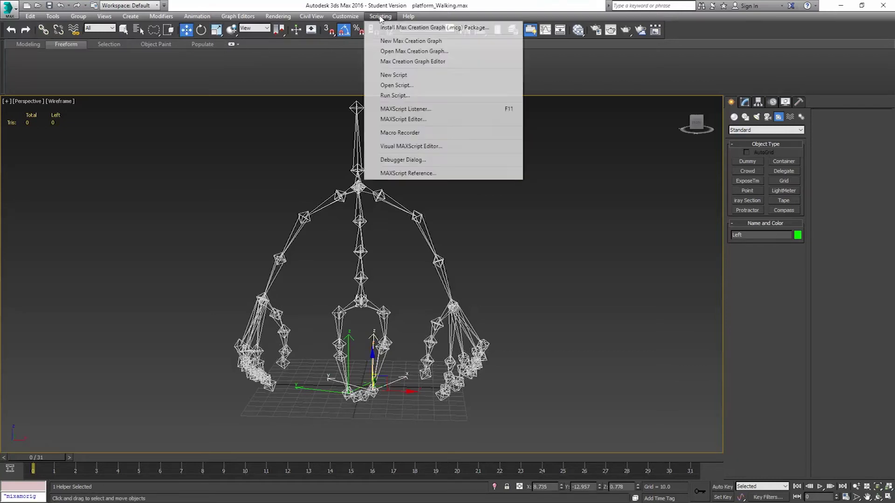
pyautogui.click(426, 96)
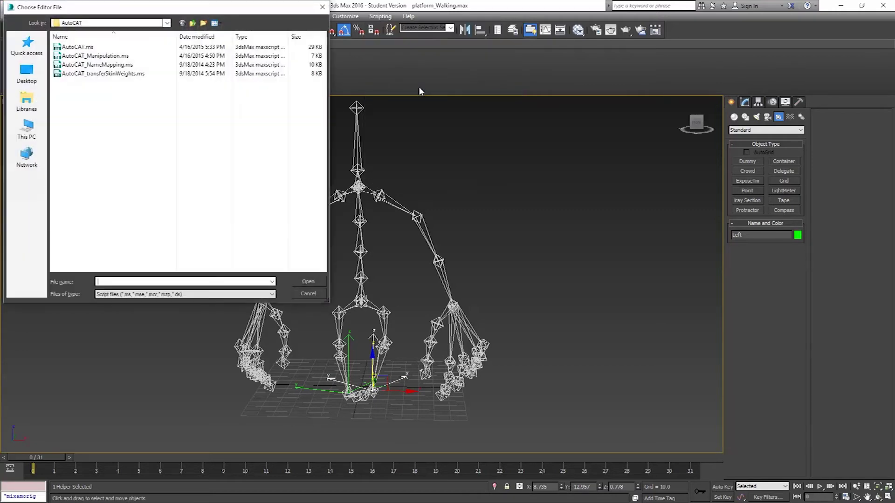
pyautogui.click(194, 23)
pyautogui.click(194, 24)
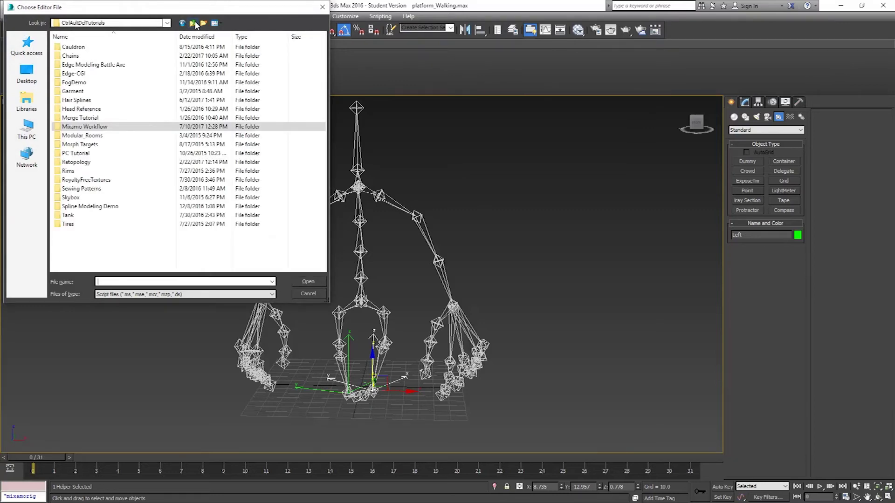
pyautogui.click(195, 24)
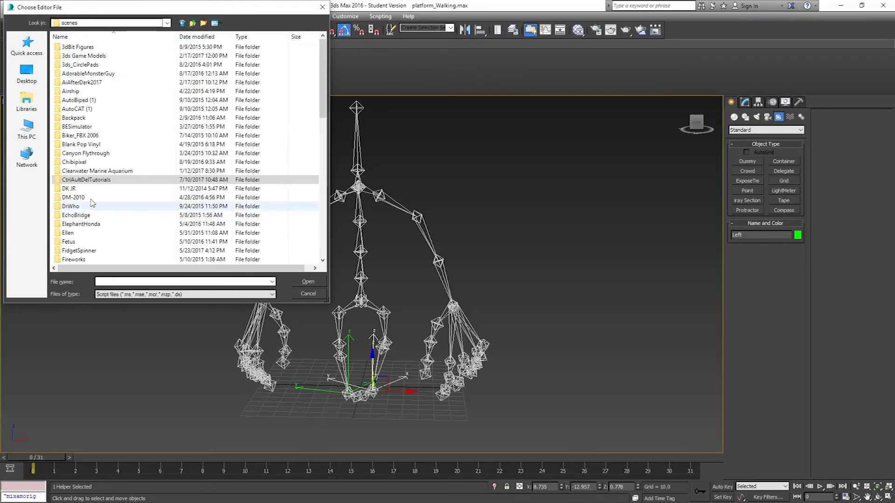
pyautogui.press('Escape')
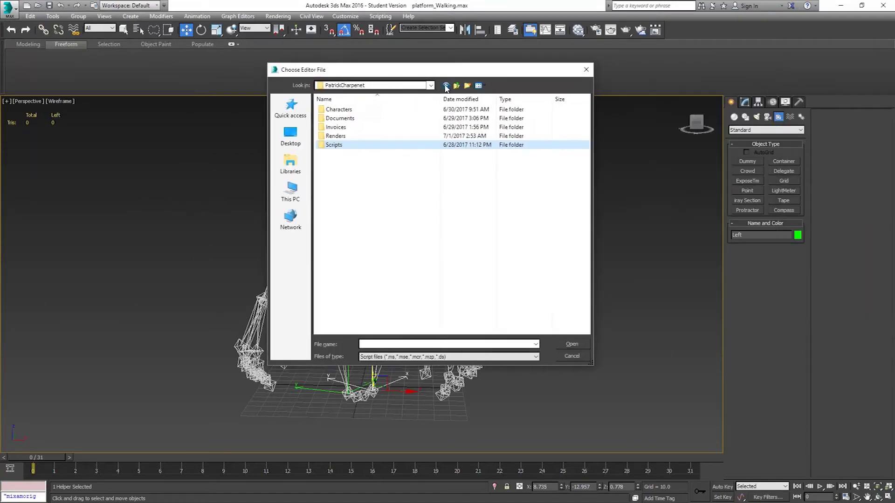
# Paste the Ani_Baked folder into Mixamo Workflow, open it to check its scripts, then deselect
pyautogui.click(447, 86)
pyautogui.click(446, 86)
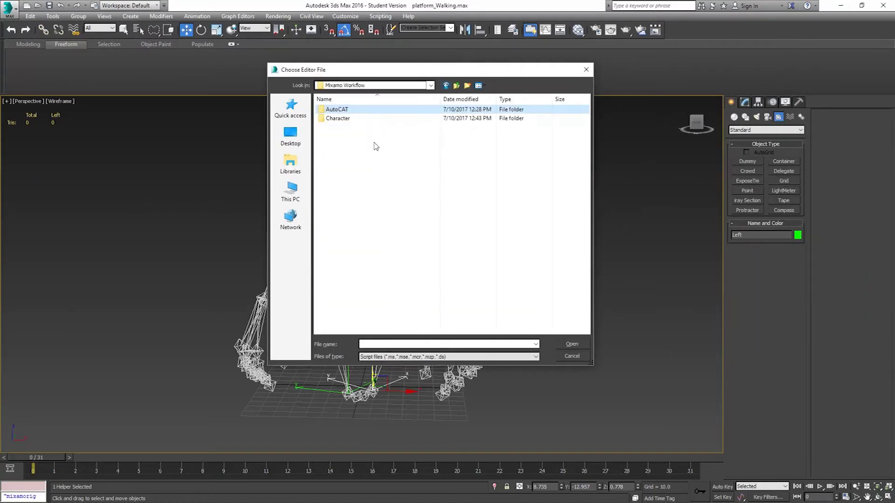
pyautogui.click(377, 145)
pyautogui.rightClick(352, 157)
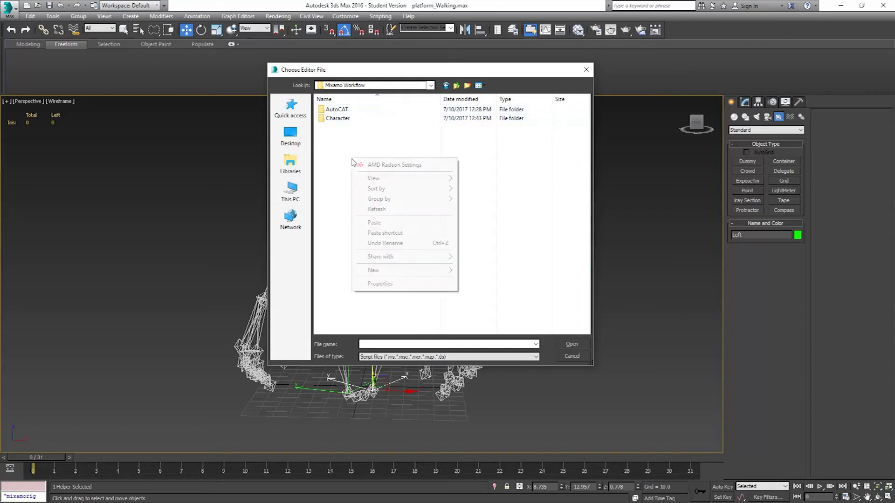
pyautogui.click(388, 224)
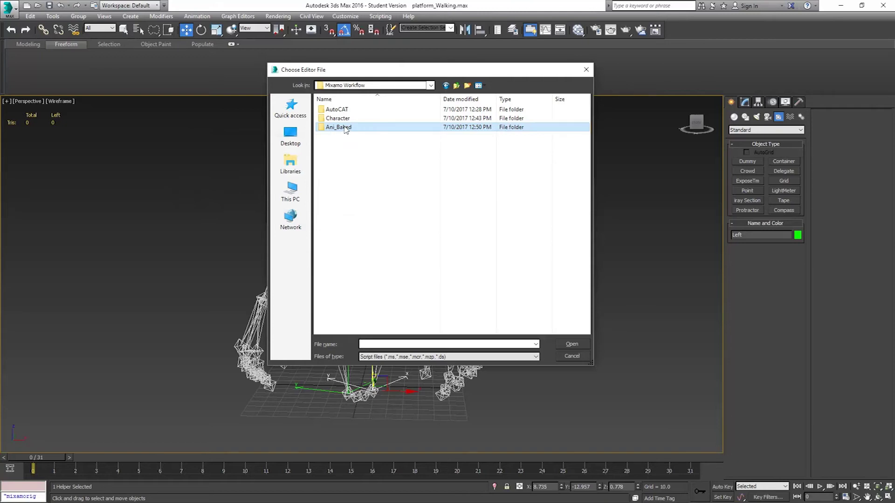
pyautogui.doubleClick(346, 128)
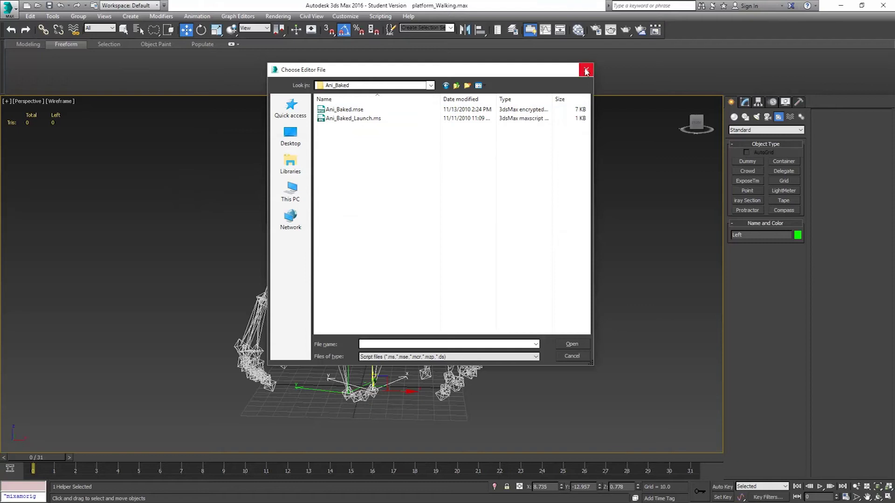
pyautogui.click(586, 69)
pyautogui.click(385, 373)
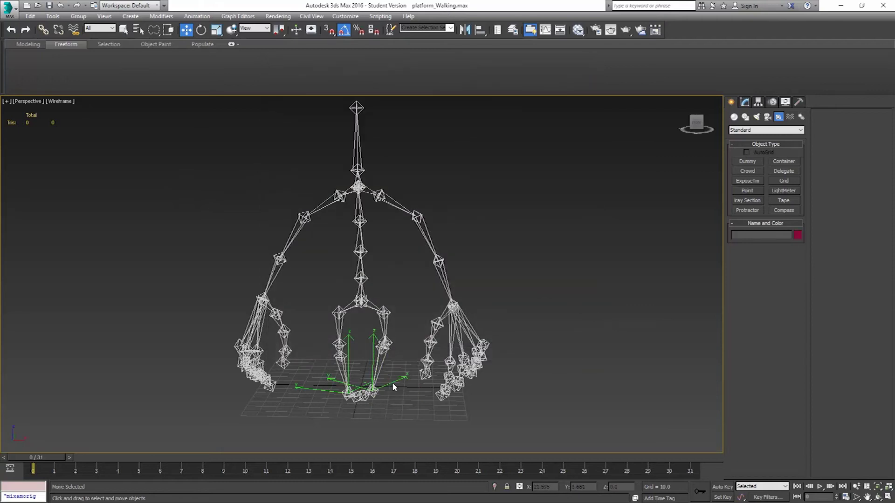
# Select both foot helpers and browse into the Ani_Baked script folder
pyautogui.click(392, 382)
pyautogui.keyDown('ctrl'); pyautogui.click(316, 388); pyautogui.keyUp('ctrl')
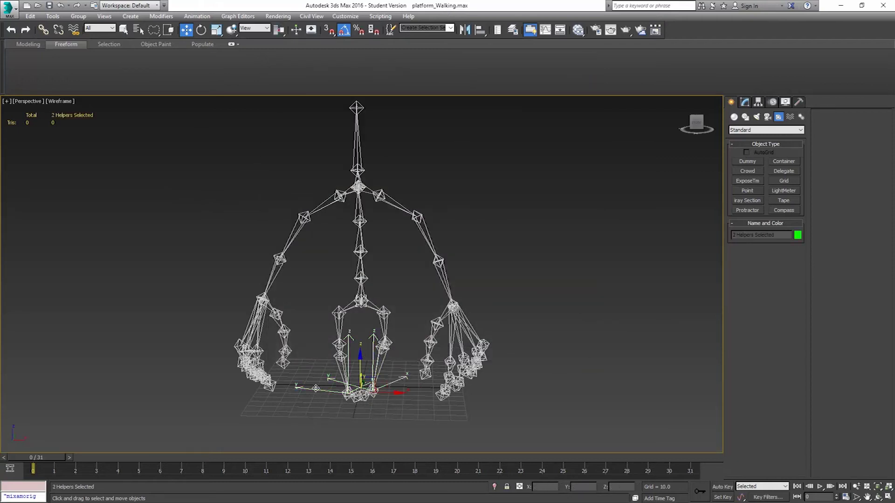
pyautogui.keyDown('alt'); pyautogui.moveTo(545, 353); pyautogui.dragTo(516, 362, button='middle'); pyautogui.keyUp('alt')
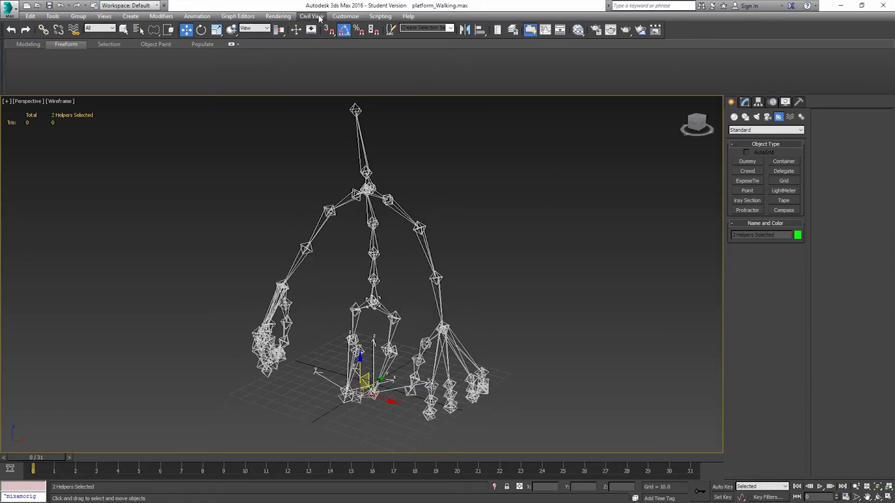
pyautogui.click(380, 16)
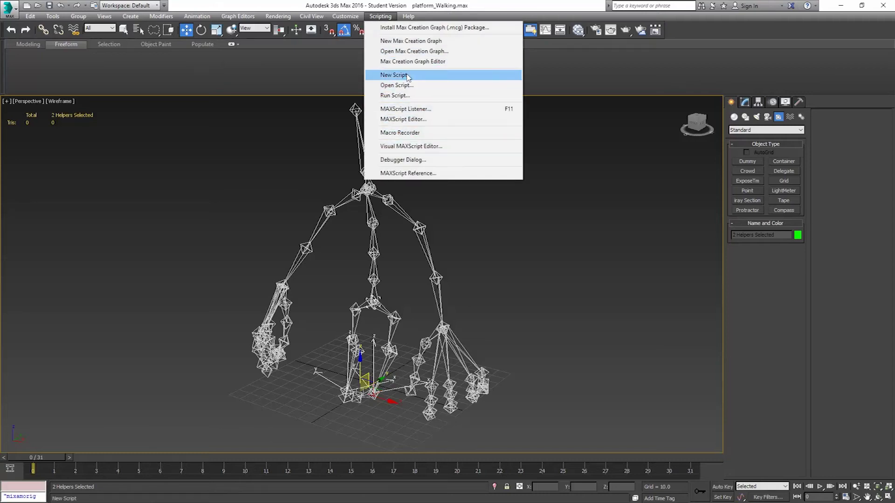
pyautogui.click(393, 96)
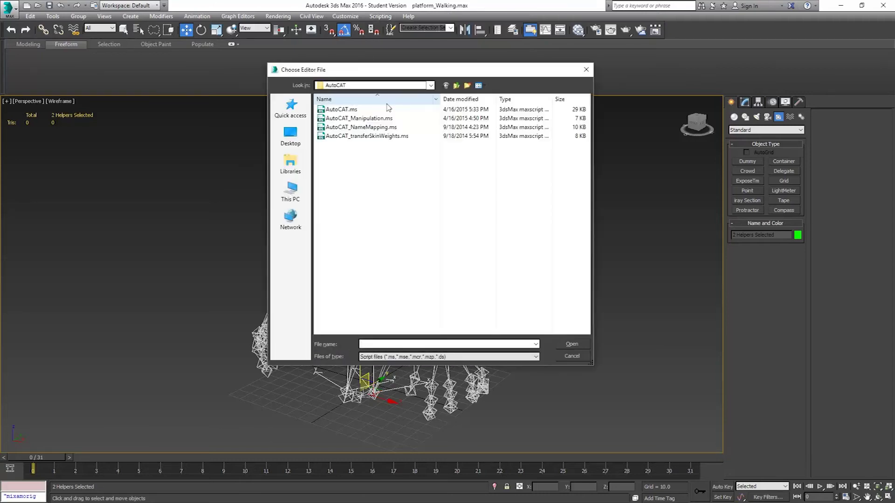
pyautogui.click(456, 85)
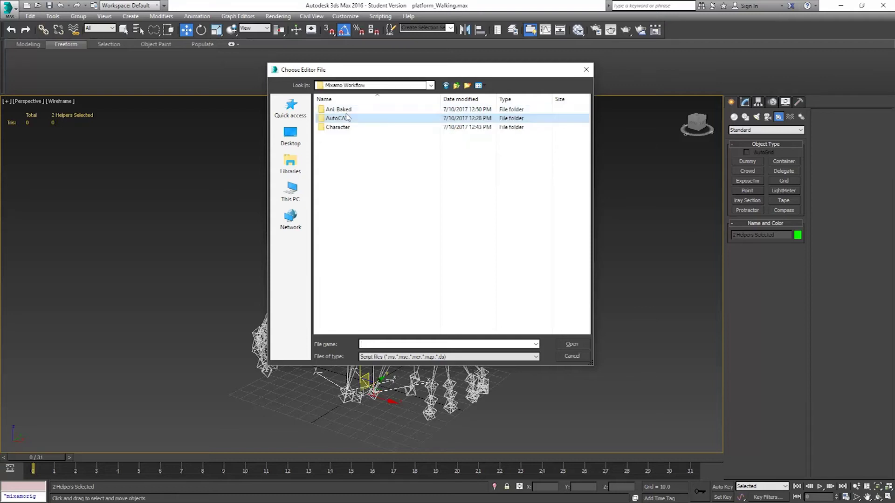
pyautogui.doubleClick(345, 110)
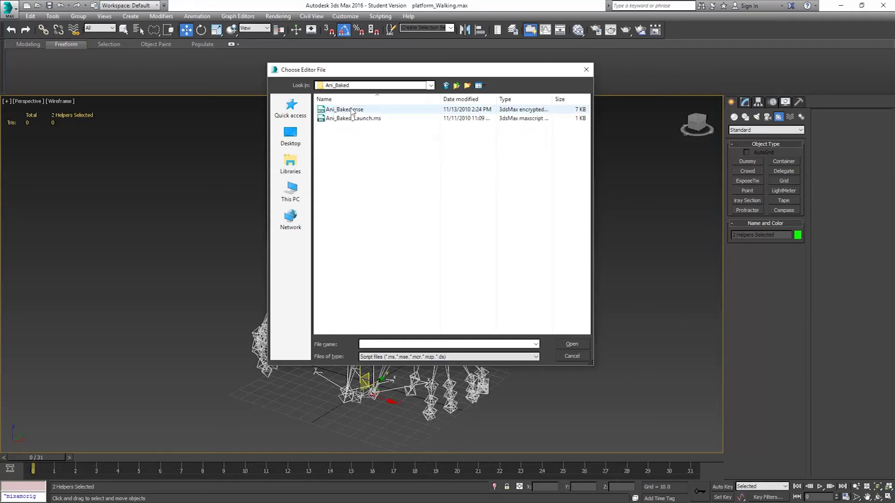
# Run Ani_Baked.mse and Bake to Original Object over frames 0–31
pyautogui.click(350, 110)
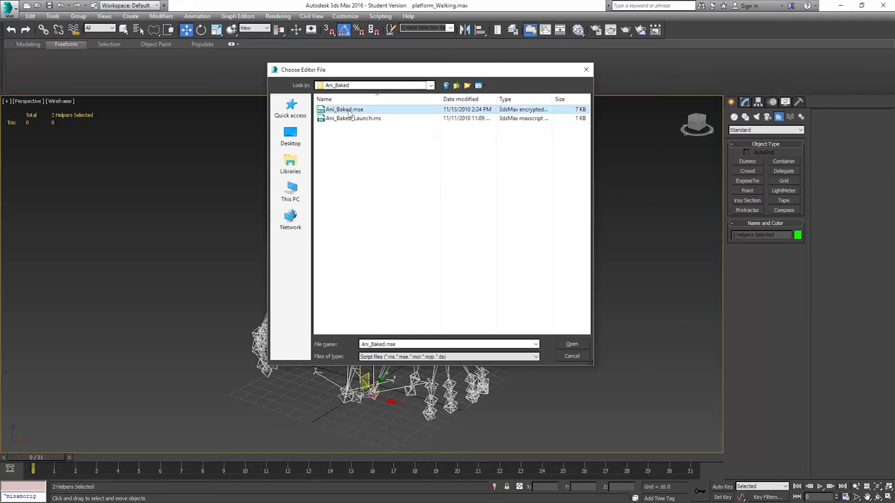
pyautogui.click(573, 344)
pyautogui.moveTo(453, 203); pyautogui.dragTo(545, 143)
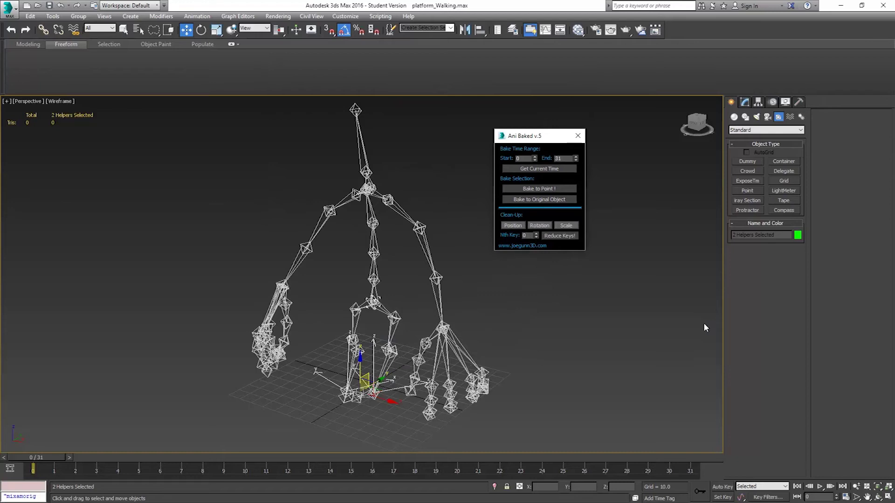
pyautogui.click(555, 199)
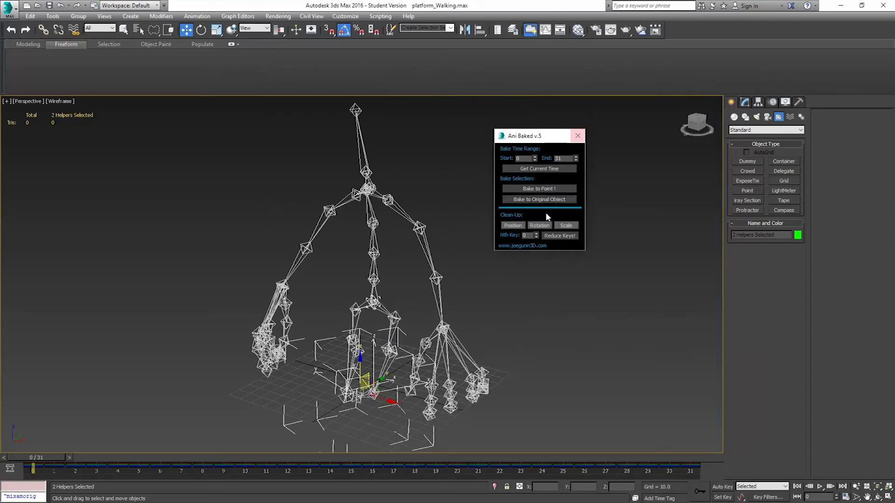
pyautogui.click(578, 136)
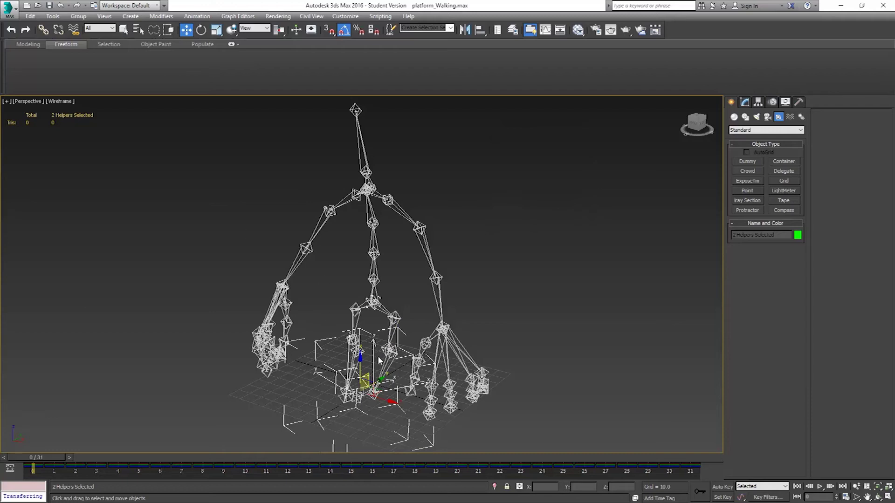
# Delete every helper except the baked feet, then scrub and check Left_Baked and Right_Baked
pyautogui.click(30, 16)
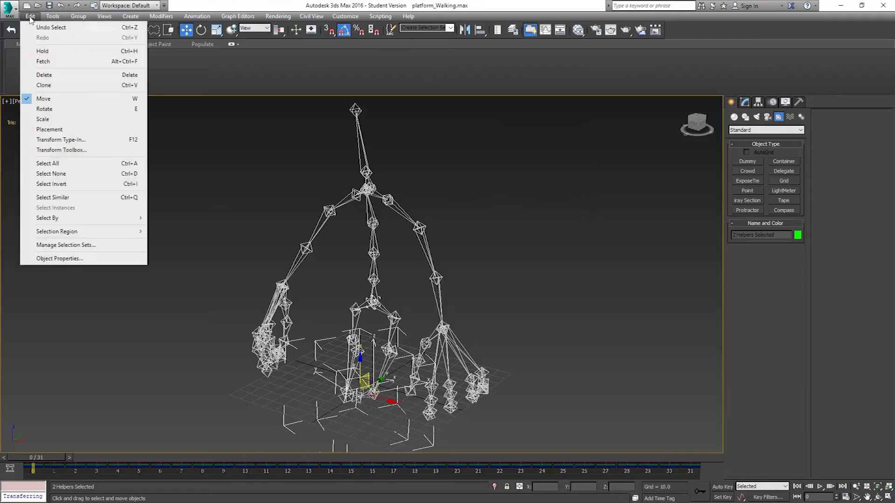
pyautogui.click(54, 183)
pyautogui.press('Delete')
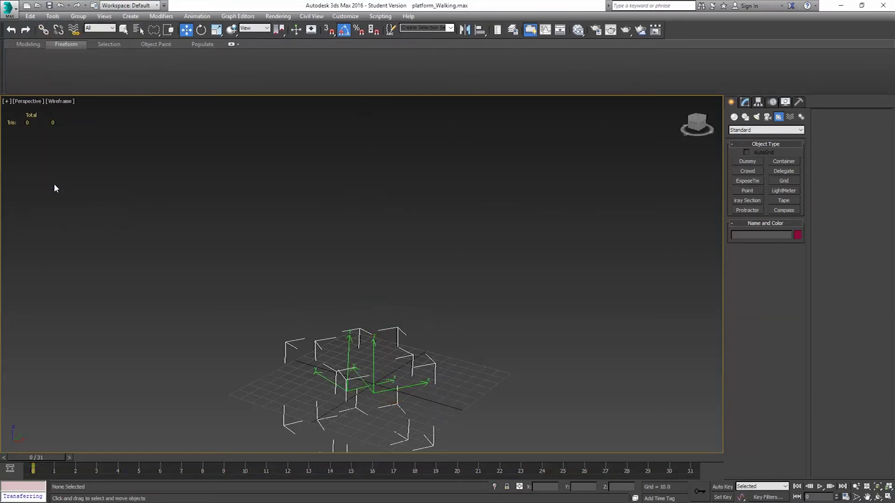
pyautogui.moveTo(54, 455); pyautogui.dragTo(76, 407)
pyautogui.press('w')
pyautogui.click(371, 362)
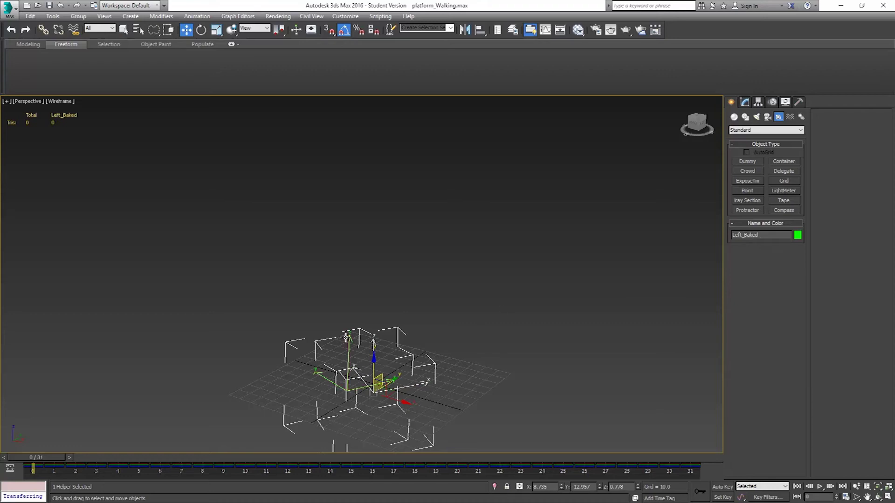
pyautogui.click(347, 388)
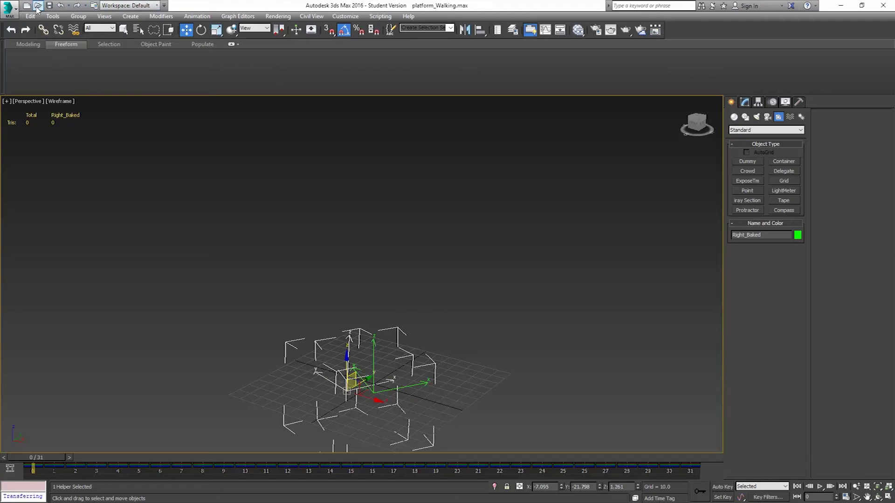
# Save platform_Walking.max and open platform_Running.max from Recent Documents
pyautogui.click(9, 8)
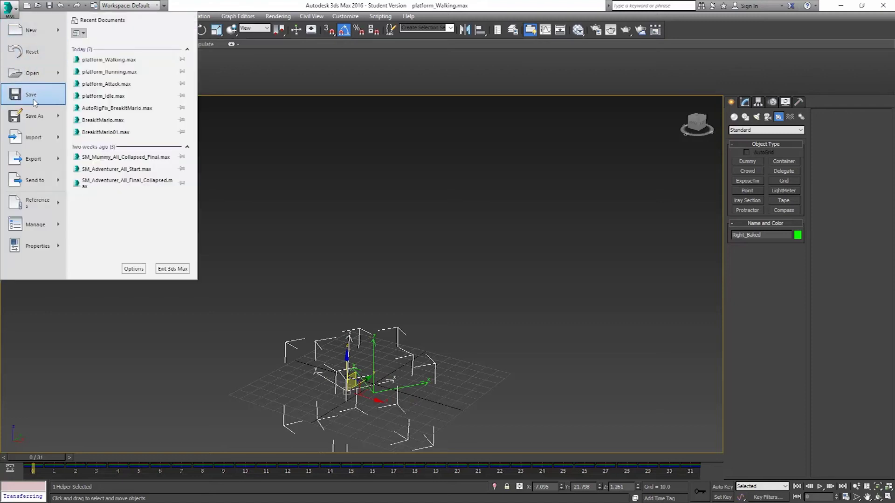
pyautogui.click(21, 93)
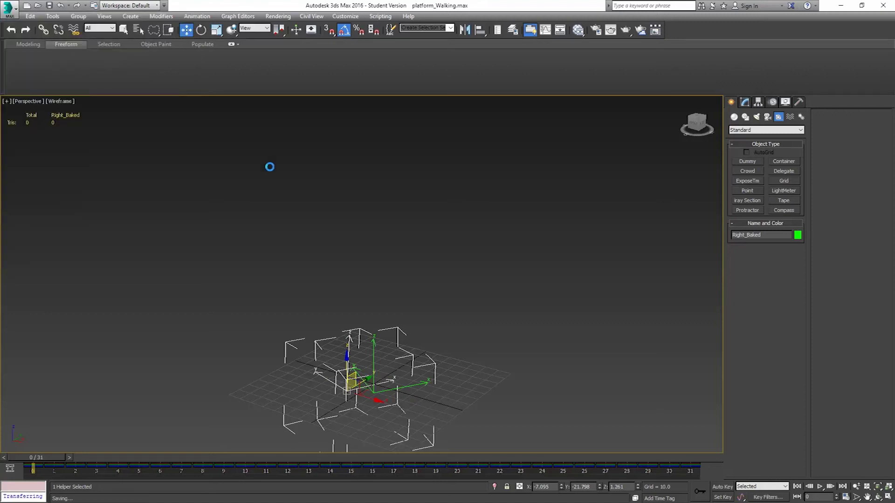
pyautogui.click(9, 7)
pyautogui.click(123, 72)
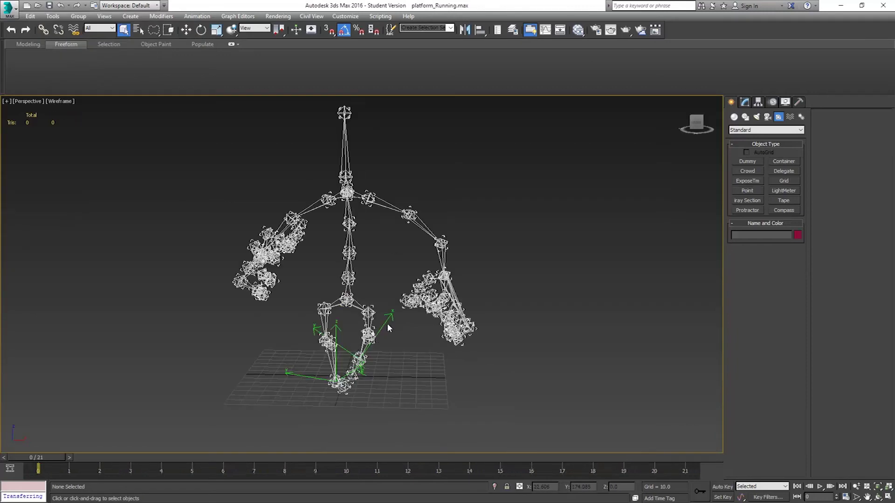
# Bake both running foot helpers over frames 0–21 with the Ani_Baked.mse script
pyautogui.click(386, 323)
pyautogui.keyDown('ctrl'); pyautogui.click(301, 376); pyautogui.keyUp('ctrl')
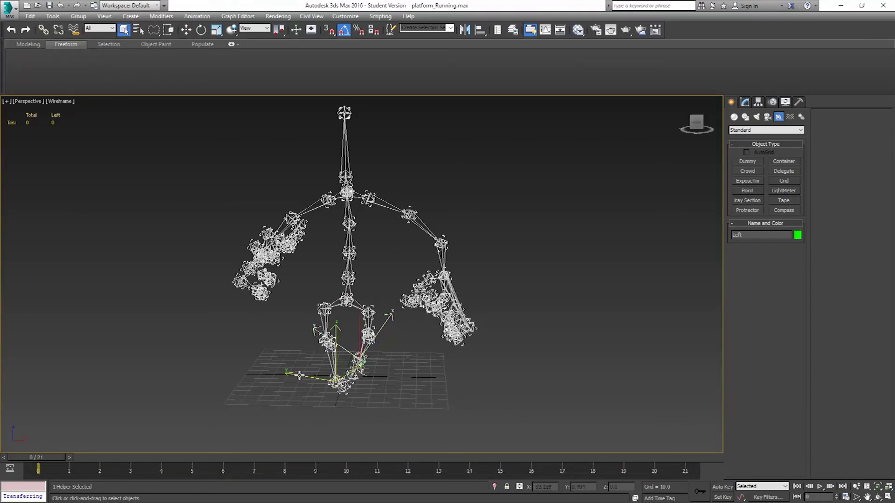
pyautogui.click(377, 17)
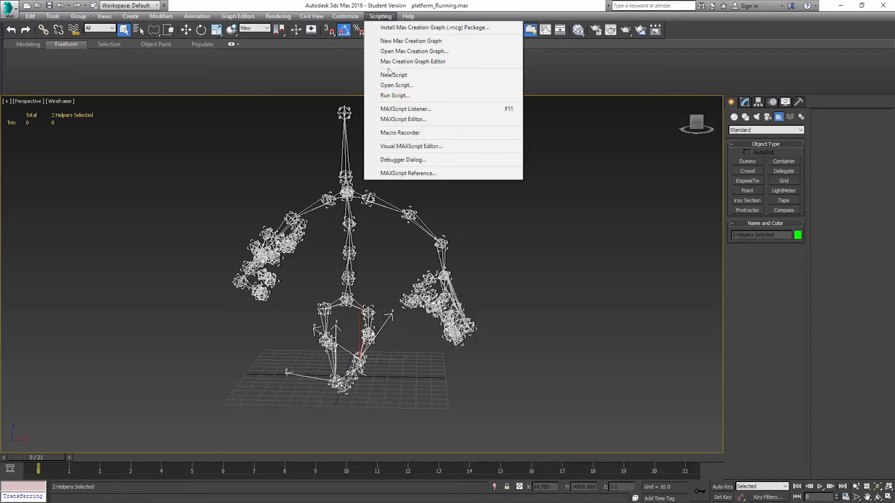
pyautogui.click(394, 96)
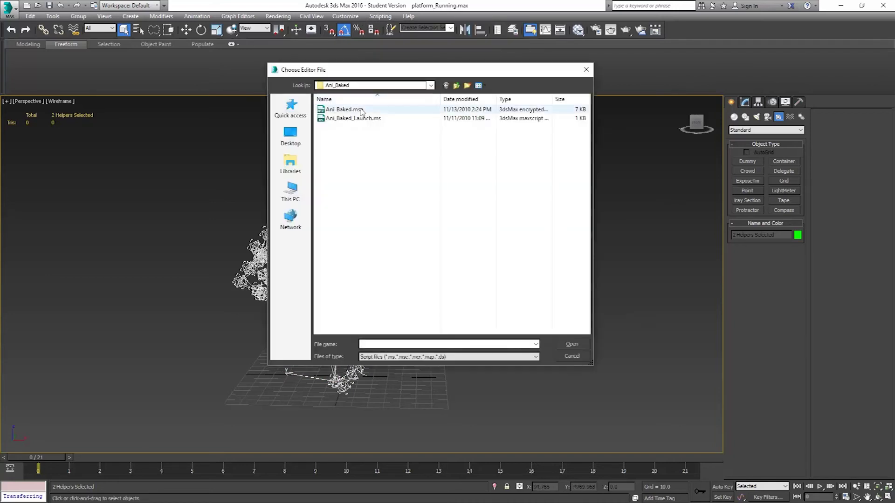
pyautogui.doubleClick(347, 110)
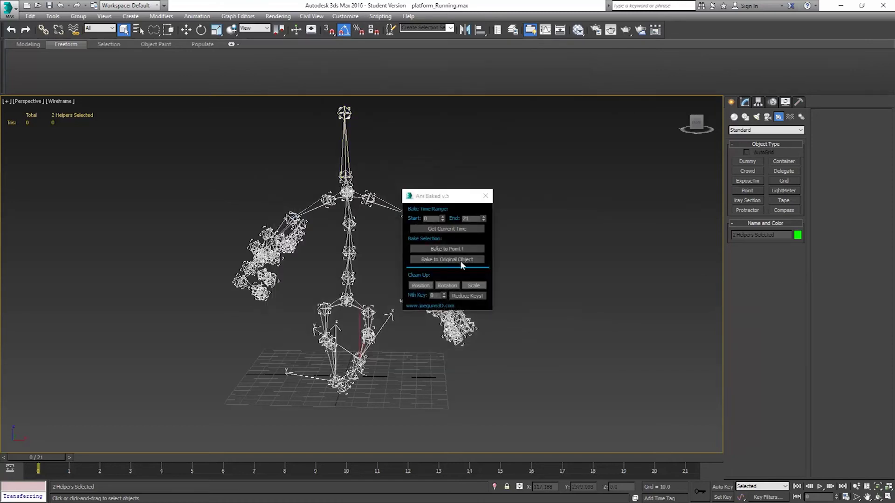
pyautogui.click(448, 264)
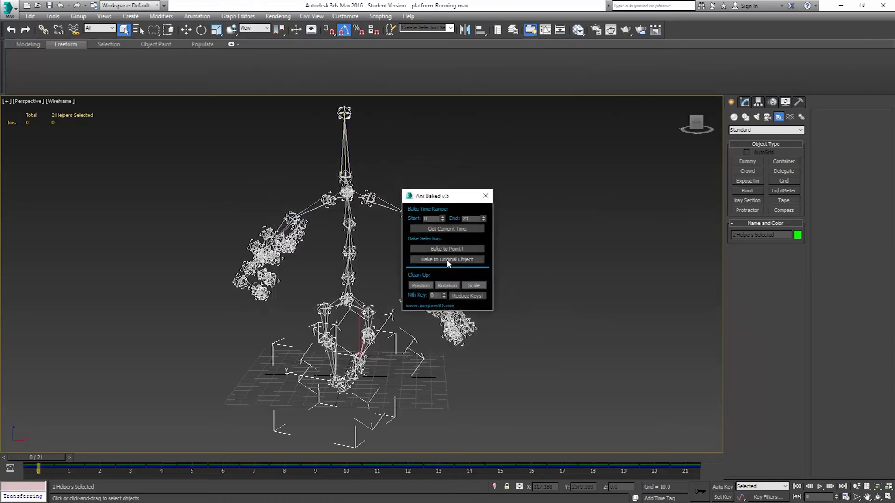
pyautogui.click(485, 195)
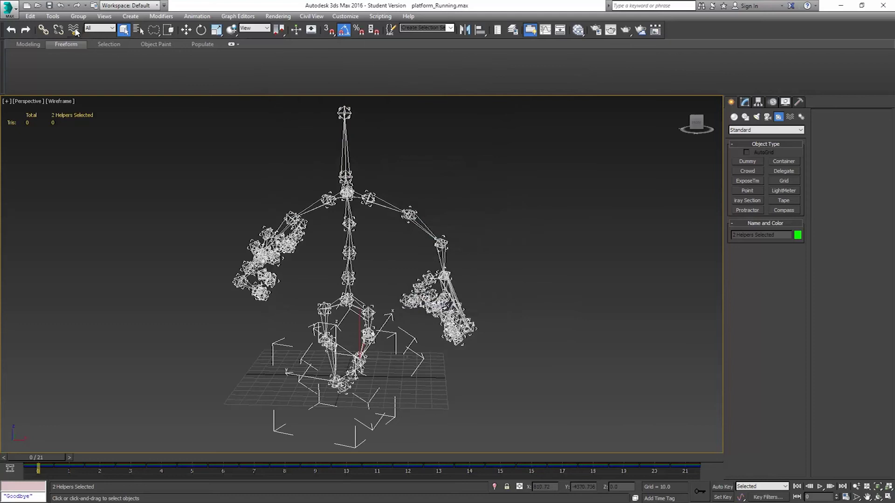
# Delete the remaining rig helpers, save platform_Running.max, and open platform_Attack.max
pyautogui.click(29, 16)
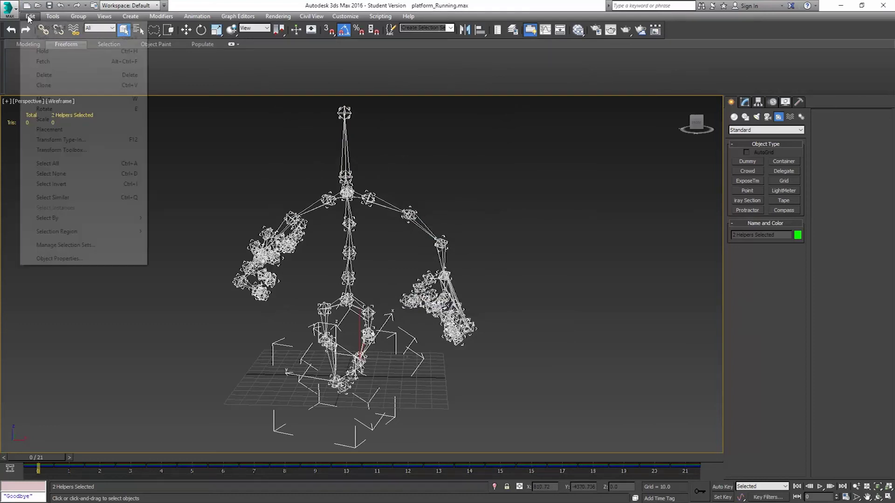
pyautogui.click(68, 185)
pyautogui.press('Delete')
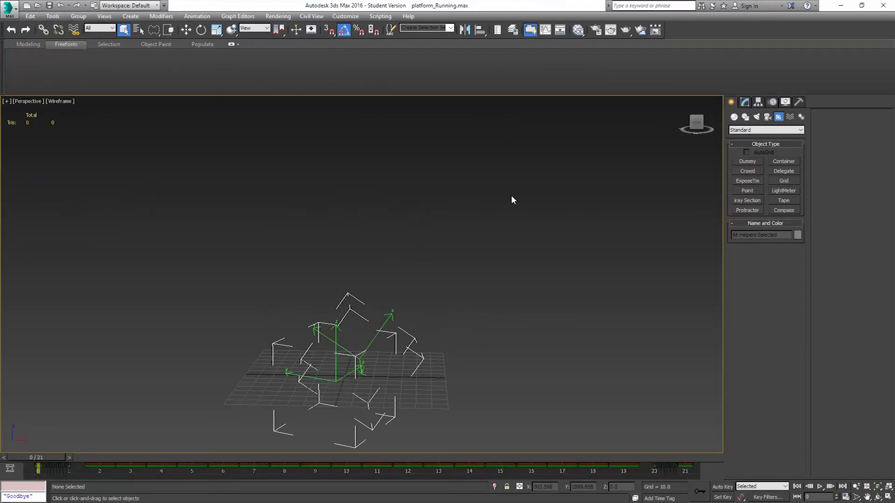
pyautogui.click(10, 10)
pyautogui.click(28, 95)
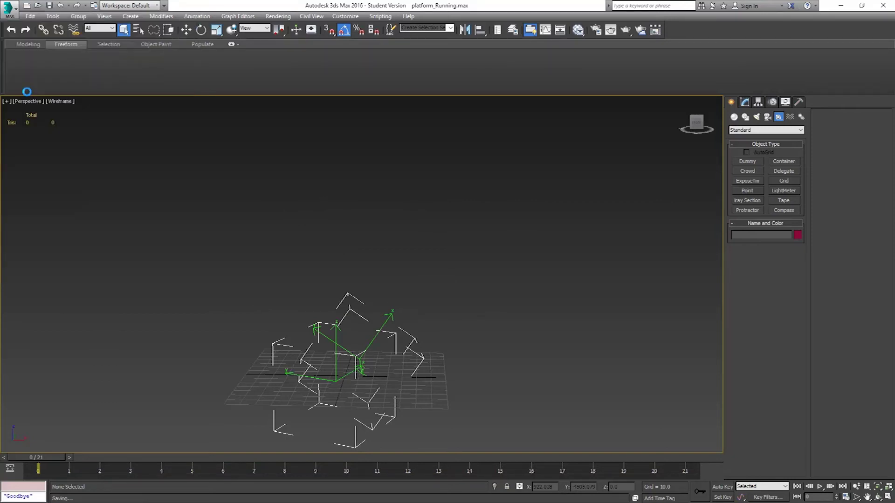
pyautogui.click(9, 9)
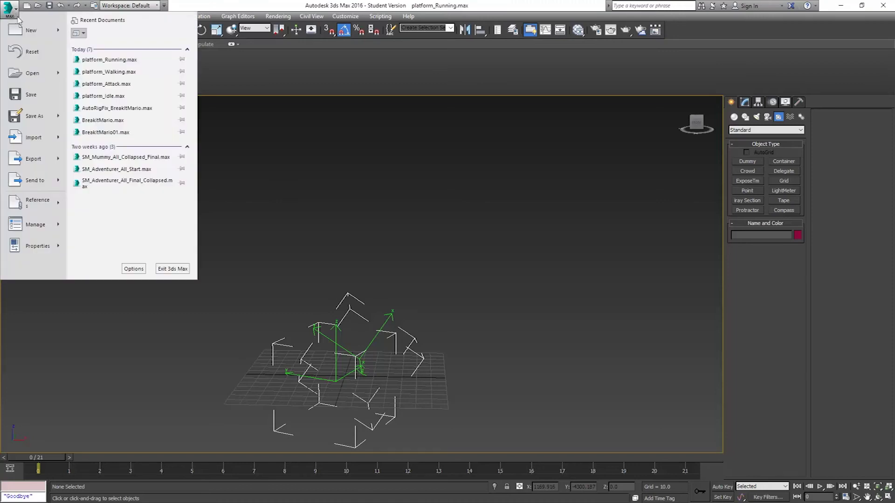
pyautogui.click(136, 85)
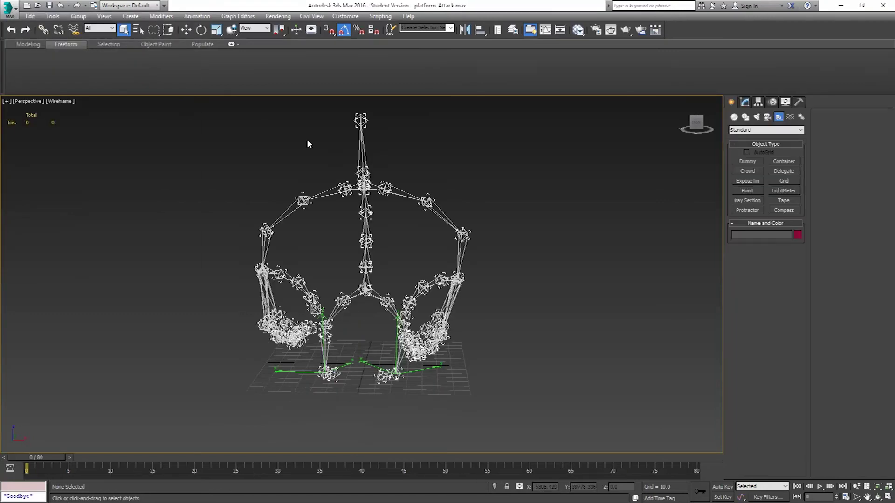
# Bake both attack foot helpers over frames 0–80 with the Ani_Baked.mse script
pyautogui.click(297, 371)
pyautogui.keyDown('ctrl'); pyautogui.click(396, 328); pyautogui.keyUp('ctrl')
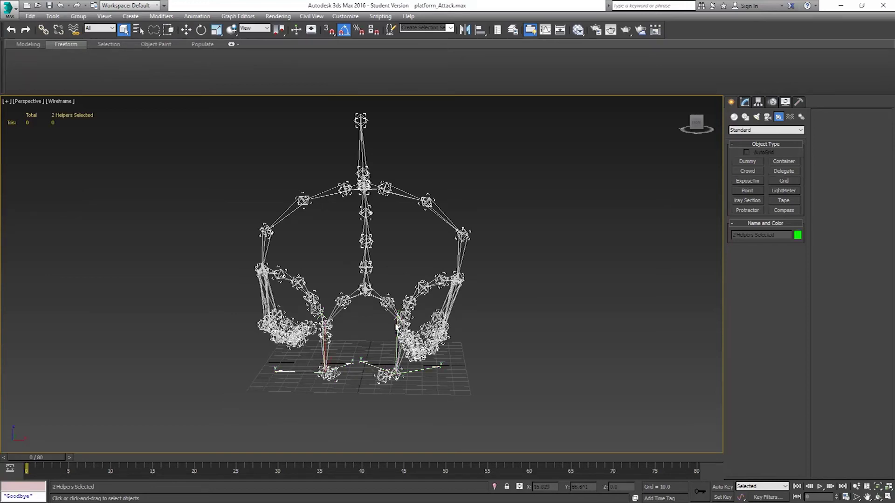
pyautogui.click(380, 17)
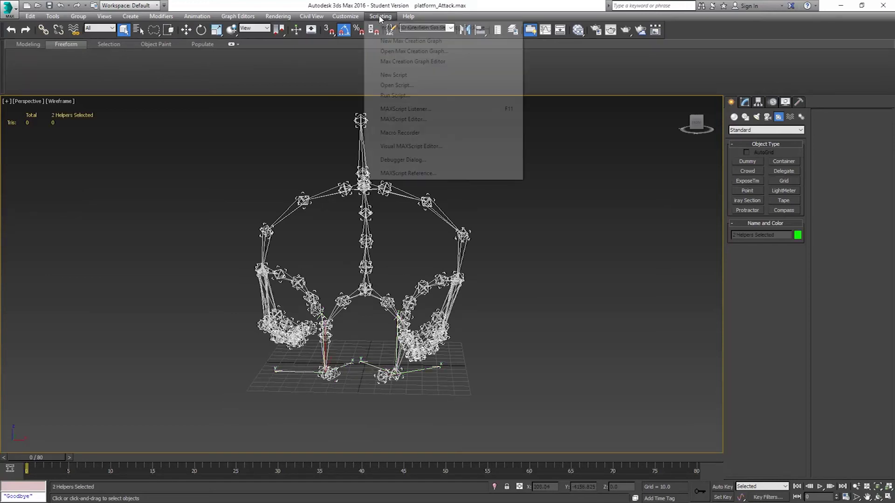
pyautogui.click(394, 96)
pyautogui.doubleClick(345, 111)
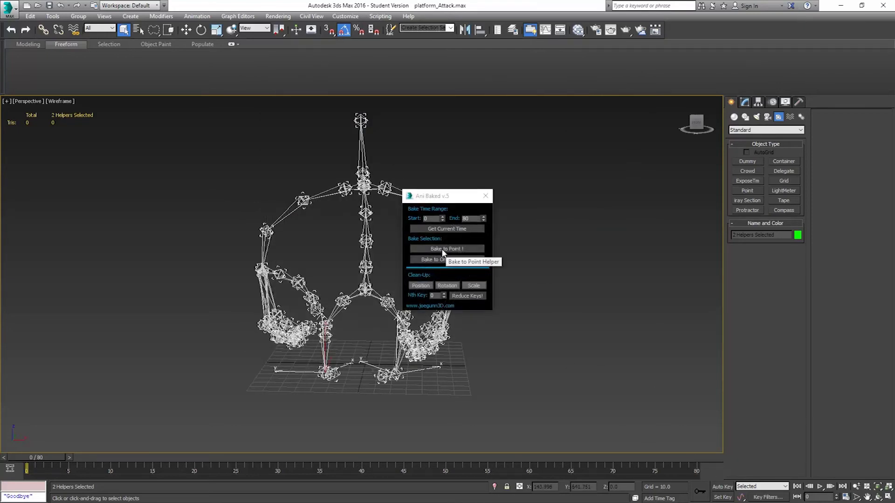
pyautogui.click(460, 262)
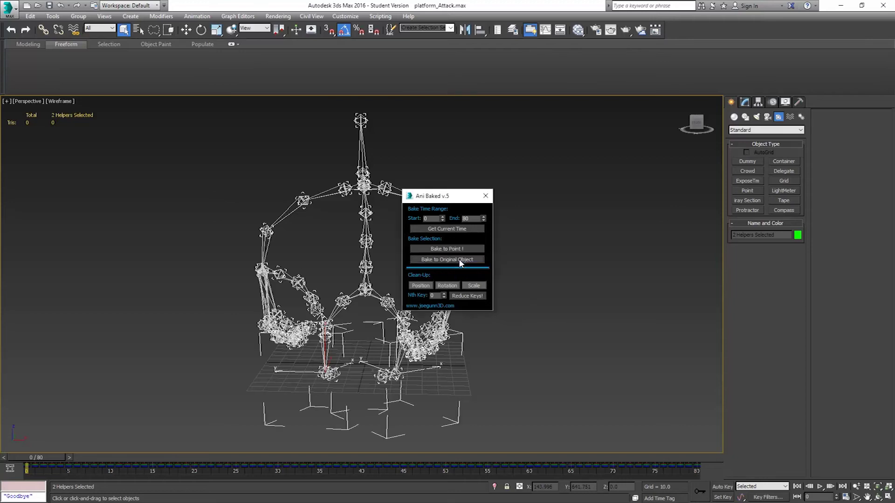
pyautogui.click(486, 196)
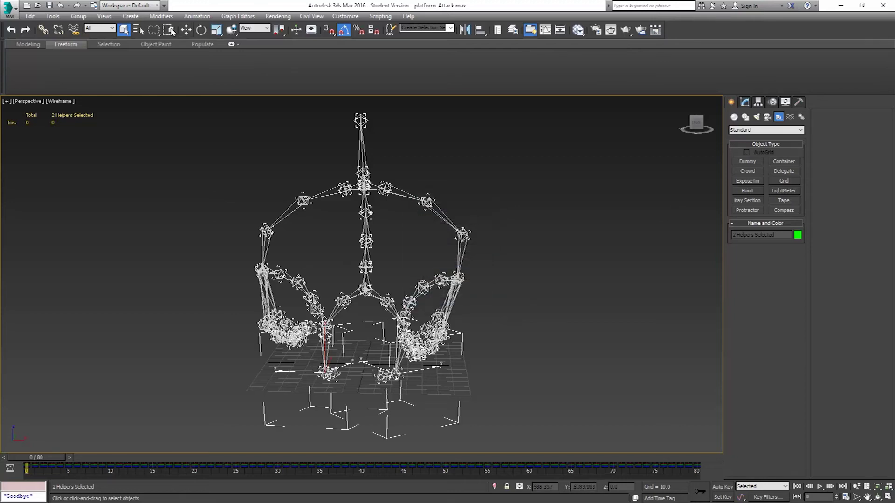
# Delete the remaining rig helpers via Select Invert and save platform_Attack.max
pyautogui.click(30, 17)
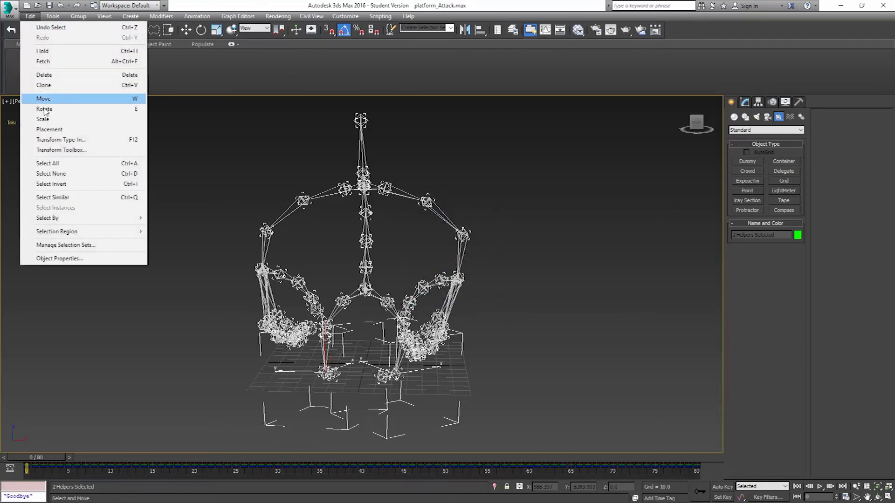
pyautogui.click(73, 182)
pyautogui.press('Delete')
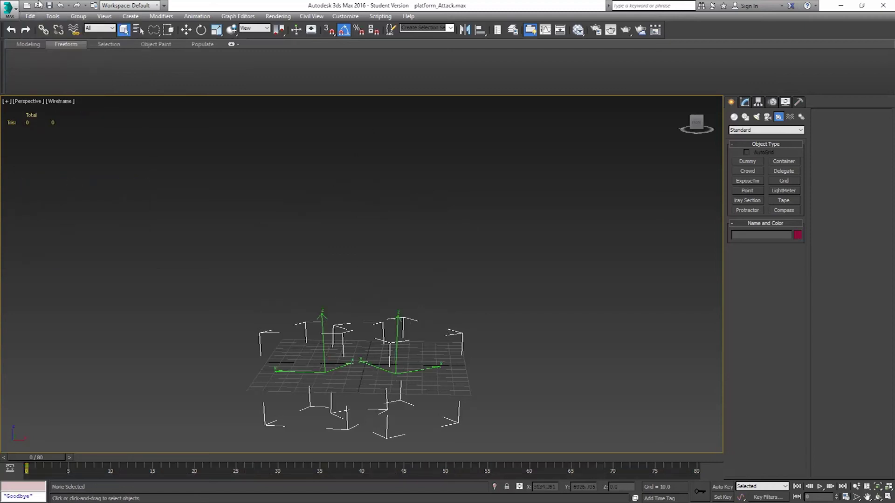
pyautogui.click(14, 8)
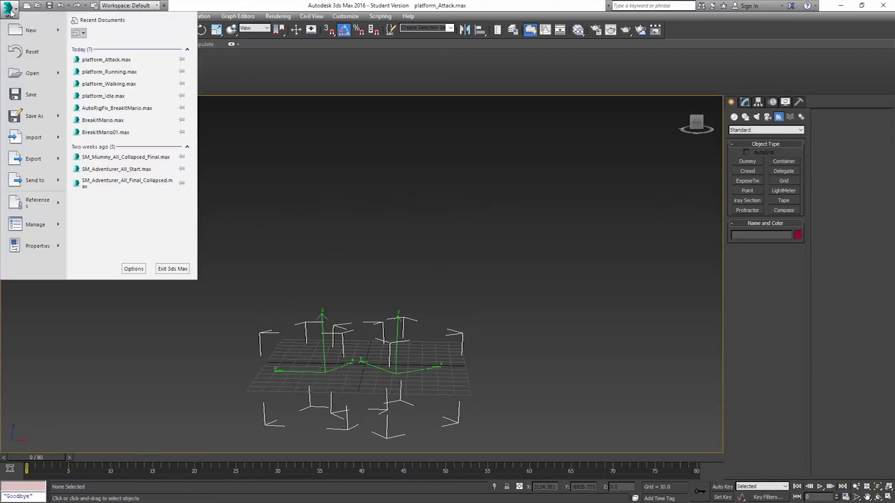
pyautogui.click(32, 91)
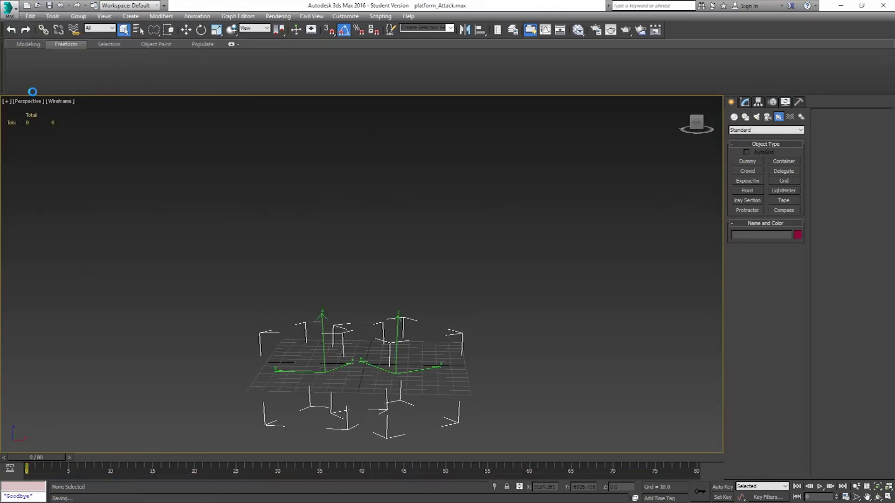
pyautogui.click(10, 8)
# Open platform_Idle.max and select the left and right foot helpers
pyautogui.click(121, 96)
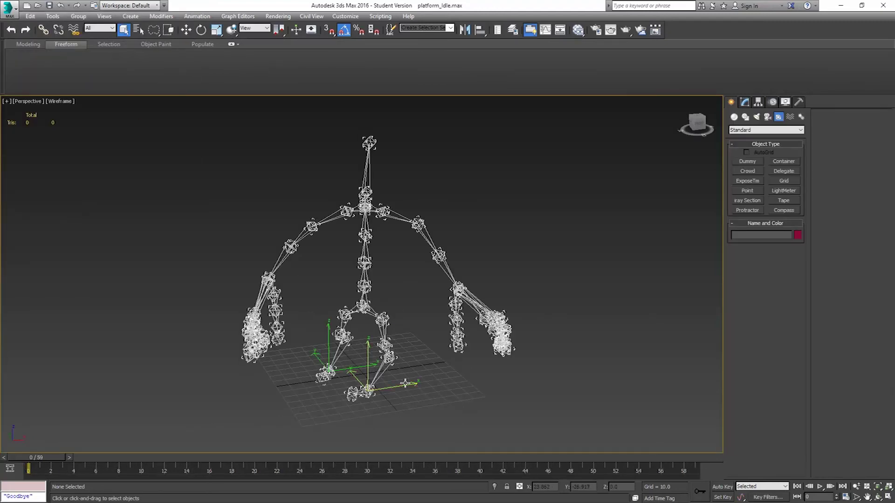
pyautogui.click(373, 373)
pyautogui.keyDown('ctrl'); pyautogui.click(326, 372); pyautogui.keyUp('ctrl')
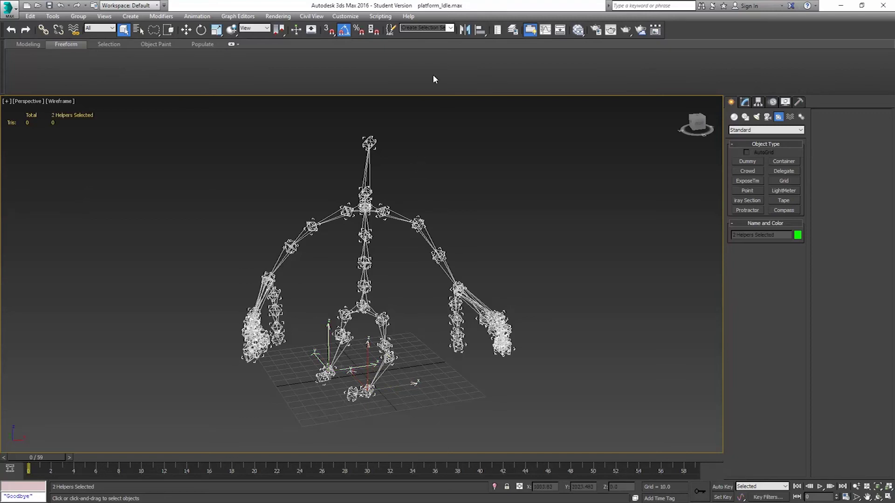
# Run the Ani_Baked.mse script and bake the foot positions to point helpers over frames 0–59
pyautogui.click(376, 18)
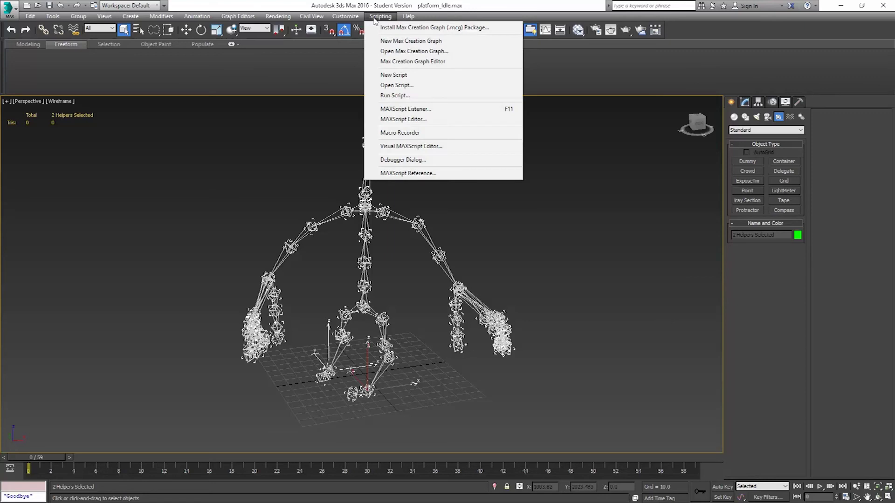
pyautogui.click(396, 85)
pyautogui.click(373, 110)
pyautogui.doubleClick(355, 110)
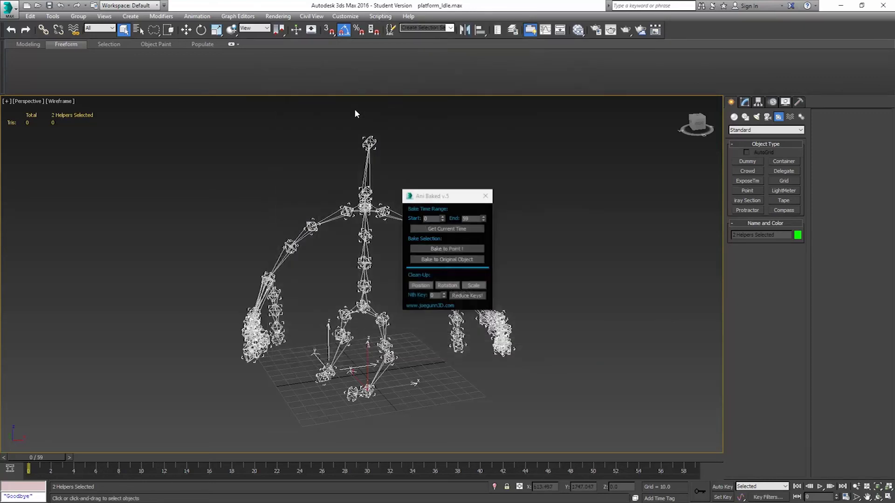
pyautogui.click(442, 260)
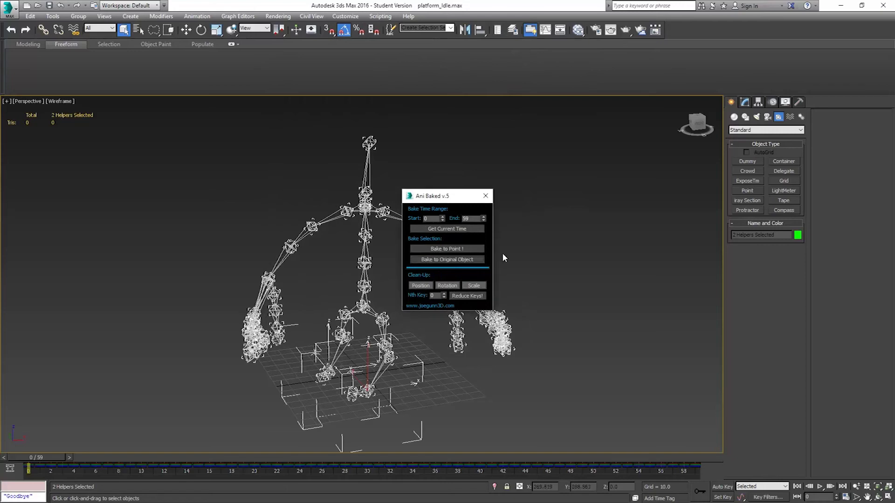
pyautogui.click(485, 196)
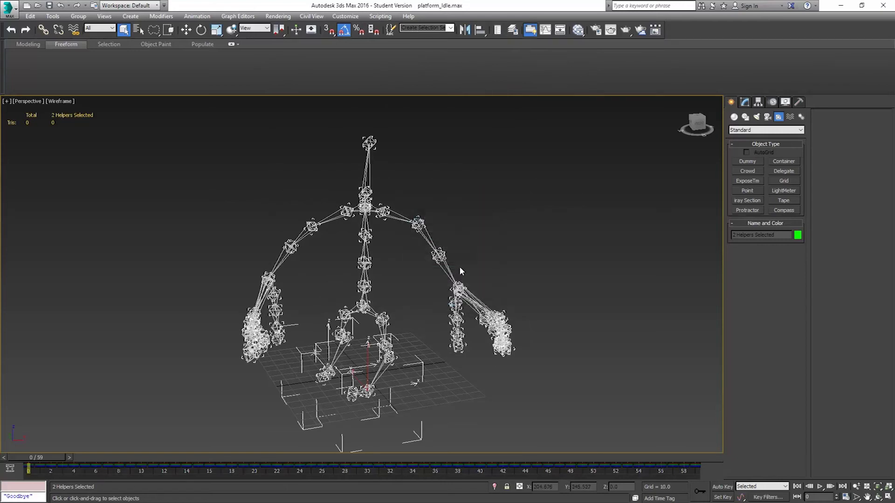
# Invert the selection to delete the biped, then save platform_Idle.max
pyautogui.click(30, 17)
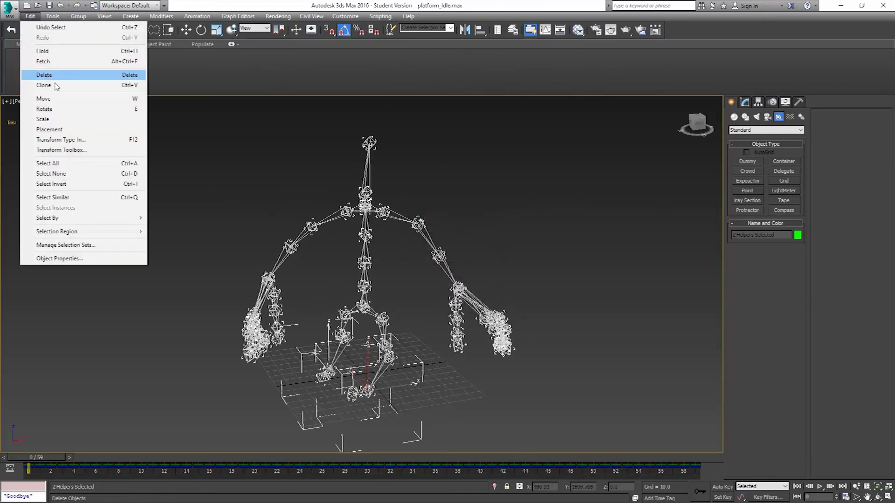
pyautogui.click(54, 185)
pyautogui.press('Delete')
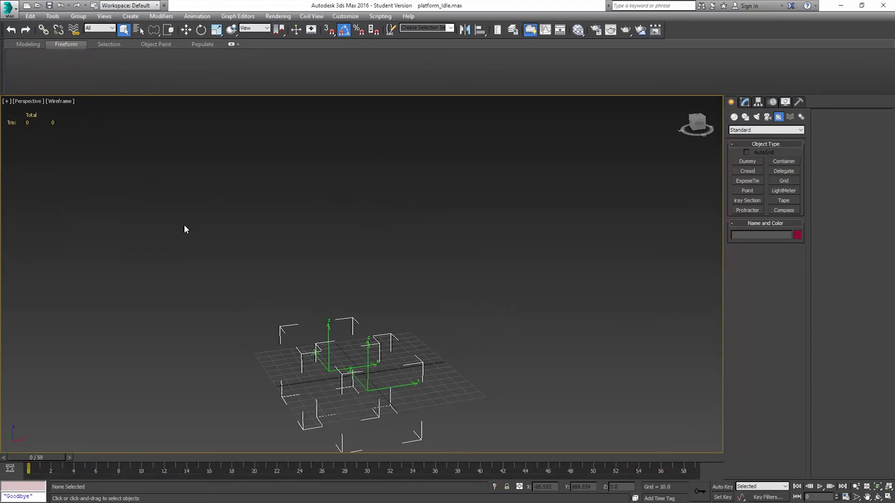
pyautogui.click(10, 8)
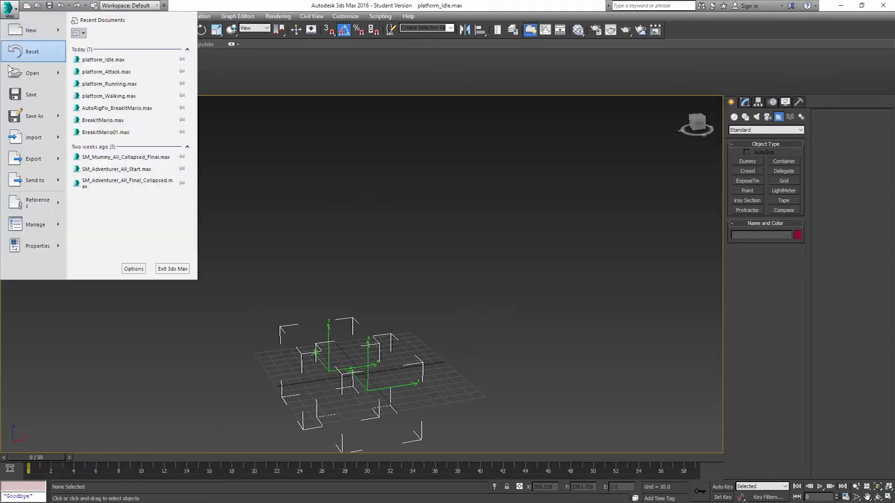
pyautogui.click(19, 93)
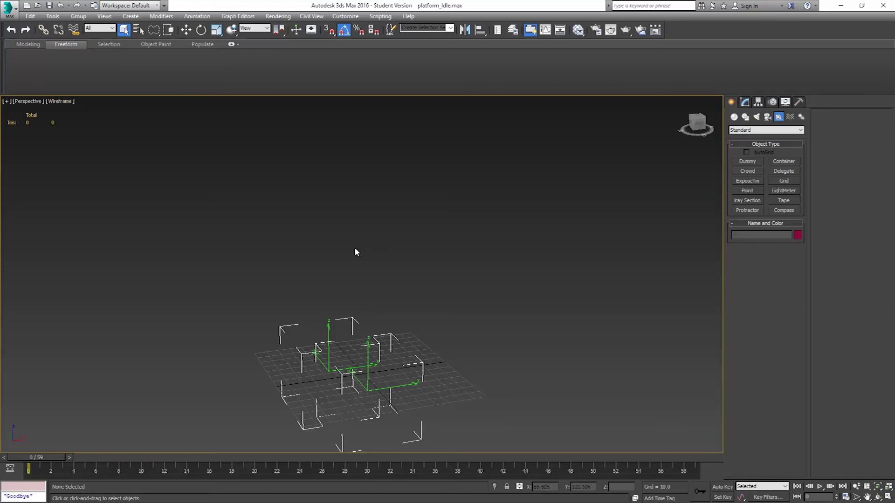
pyautogui.click(9, 8)
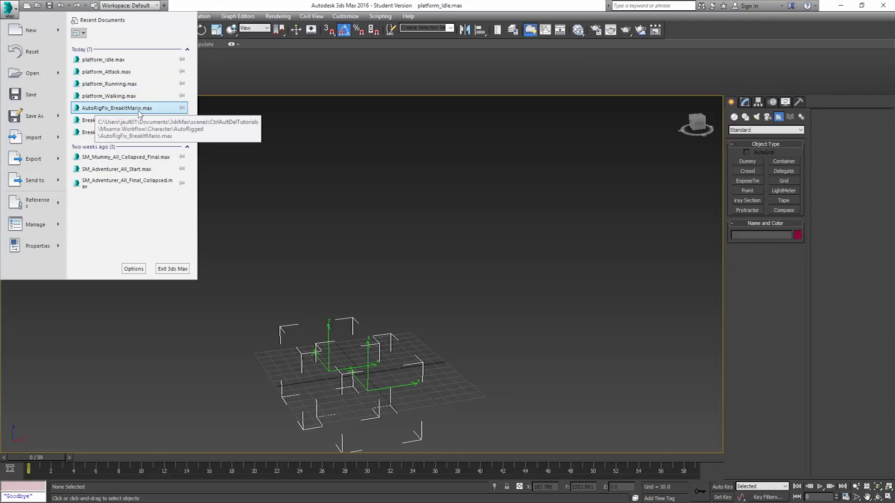
# Open AutoRigFix_BreakItMario.max from recent documents and view its feet in wireframe
pyautogui.click(122, 108)
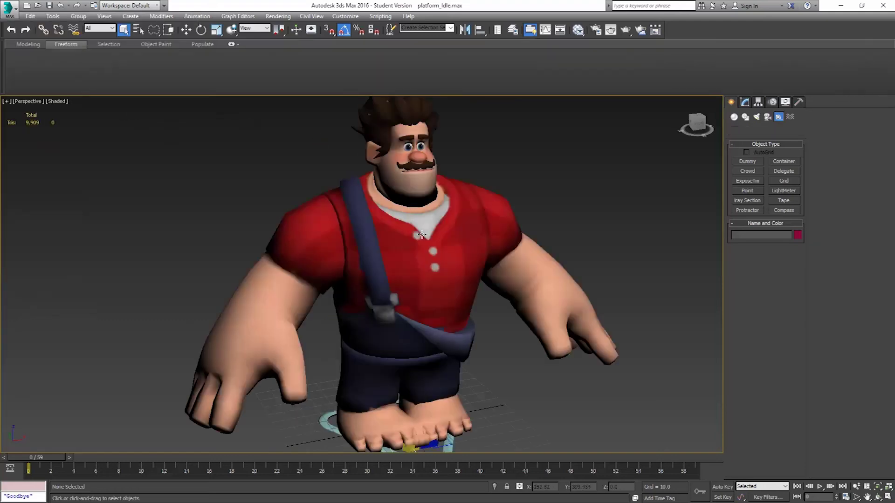
pyautogui.moveTo(502, 268)
pyautogui.mouseDown(button='middle')
pyautogui.moveTo(459, 316)
pyautogui.moveTo(460, 305)
pyautogui.moveTo(415, 300)
pyautogui.mouseUp(button='middle')
pyautogui.press('F3')
# Nudge the foot platform helper slightly along X with the Move tool
pyautogui.scroll(6, 416, 300)
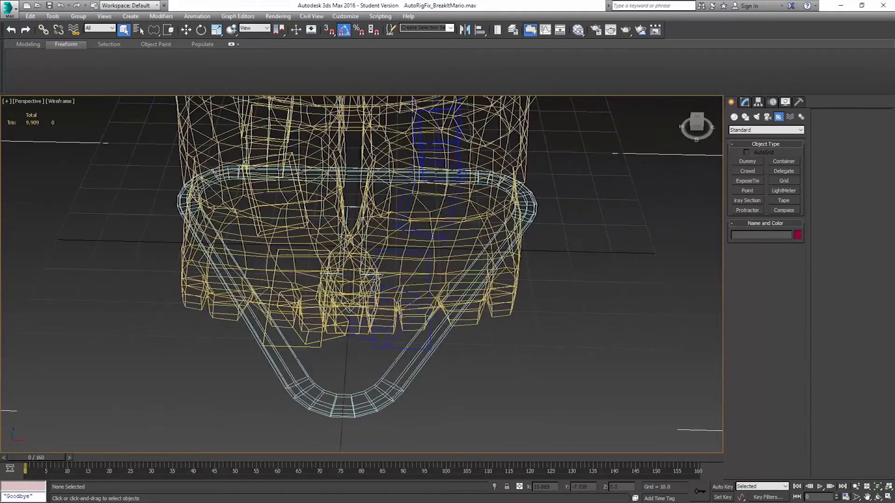
pyautogui.click(429, 256)
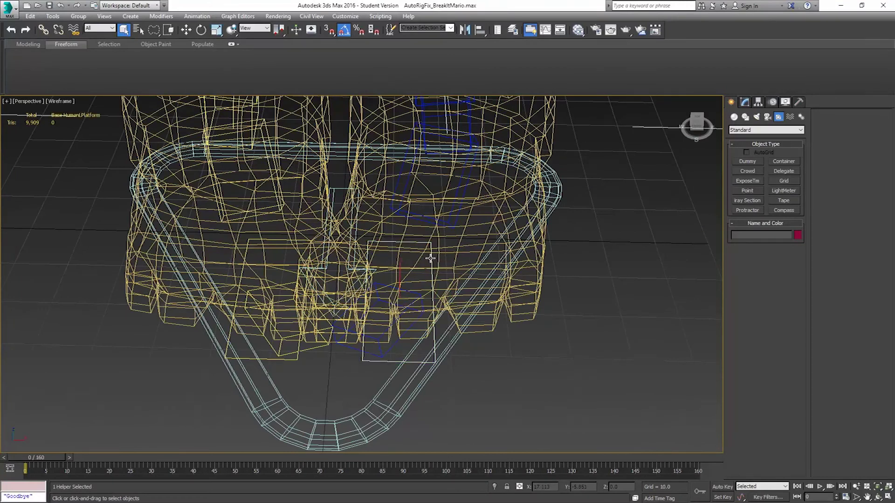
pyautogui.click(186, 30)
pyautogui.moveTo(428, 299)
pyautogui.mouseDown()
pyautogui.moveTo(524, 300)
pyautogui.moveTo(427, 301)
pyautogui.mouseUp()
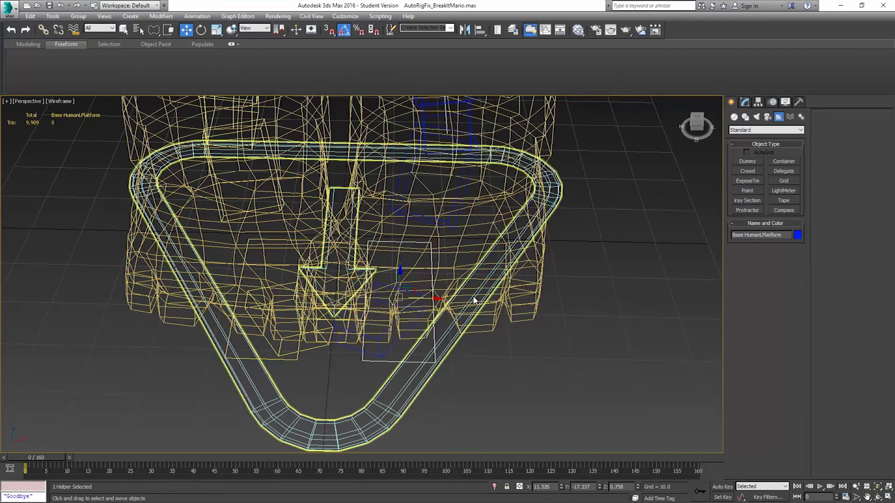
# Select the toe bone Base HumanLToe11 to show its TPOSE and MixamoAnimation layers
pyautogui.click(419, 310)
pyautogui.click(419, 307)
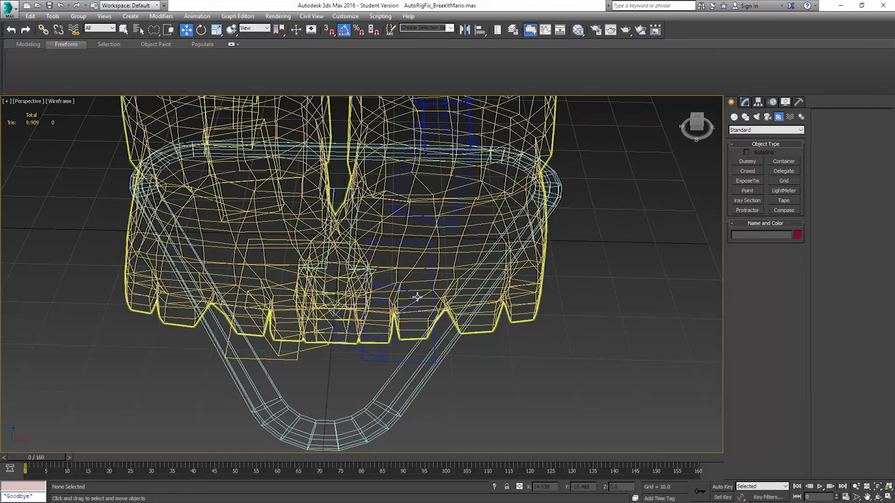
pyautogui.click(416, 296)
pyautogui.click(773, 102)
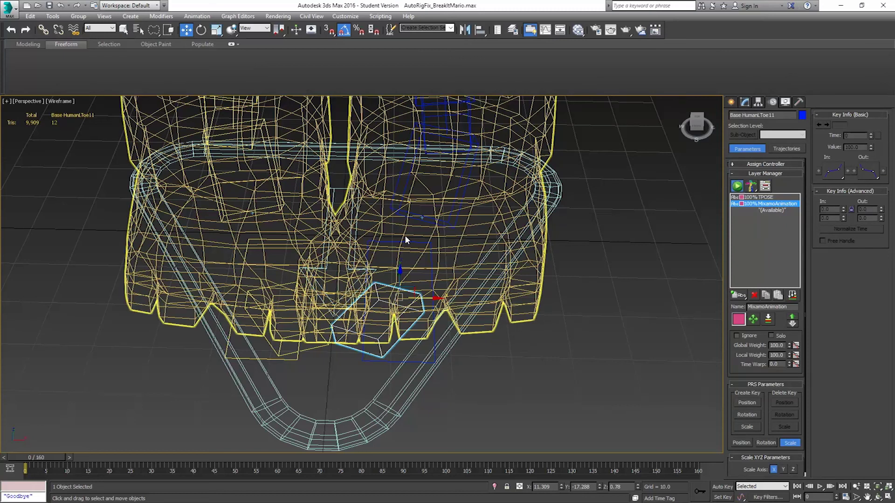
# Switch the viewport back to shaded display and zoom out to the full character
pyautogui.moveTo(435, 252)
pyautogui.mouseDown(button='middle')
pyautogui.moveTo(426, 306)
pyautogui.moveTo(404, 321)
pyautogui.mouseUp(button='middle')
pyautogui.press('F3')
pyautogui.scroll(-3, 442, 247)
pyautogui.scroll(-10, 426, 306)
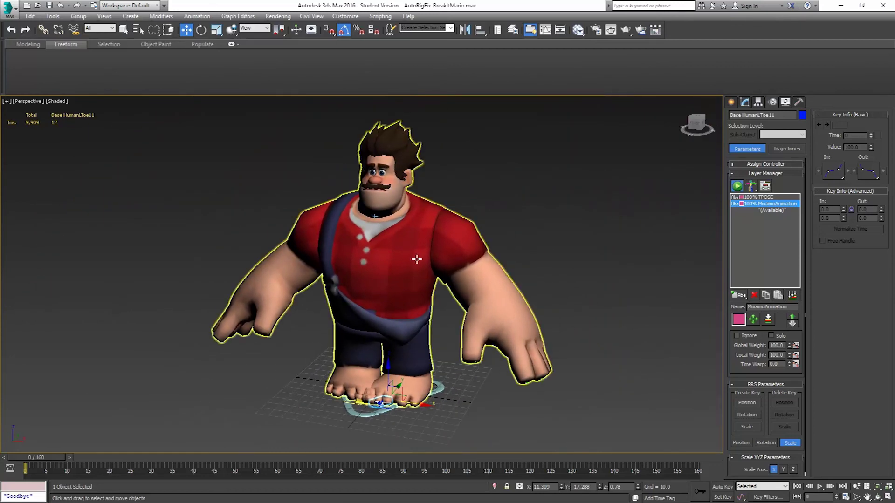
pyautogui.click(9, 8)
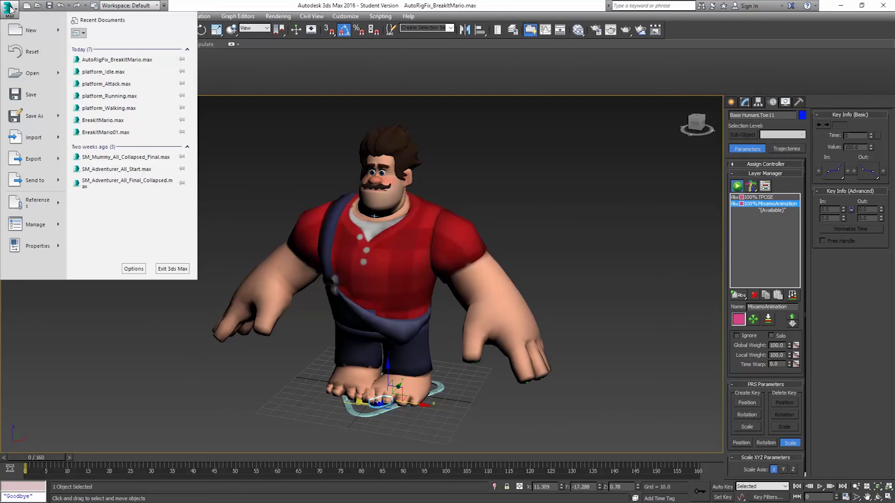
# Save the rig as AutoRigFix_BreakItMario_Idle.max in a new Animations\StartAnimations folder
pyautogui.click(41, 119)
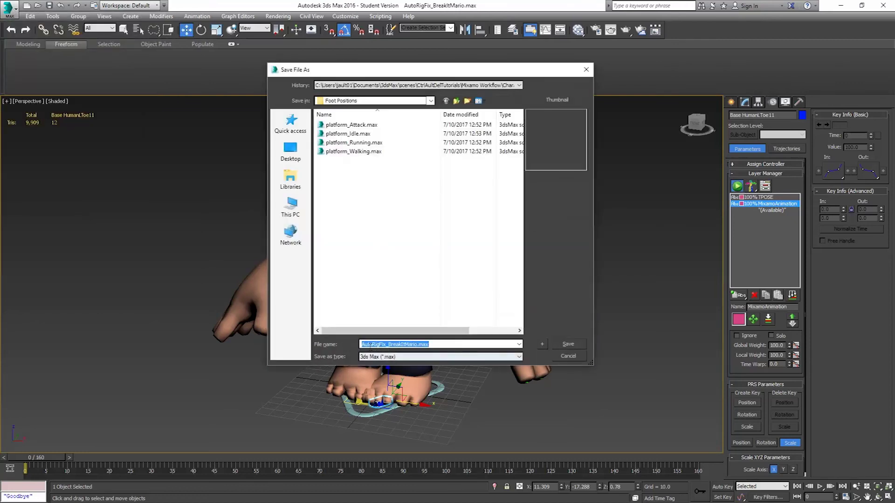
pyautogui.click(417, 344)
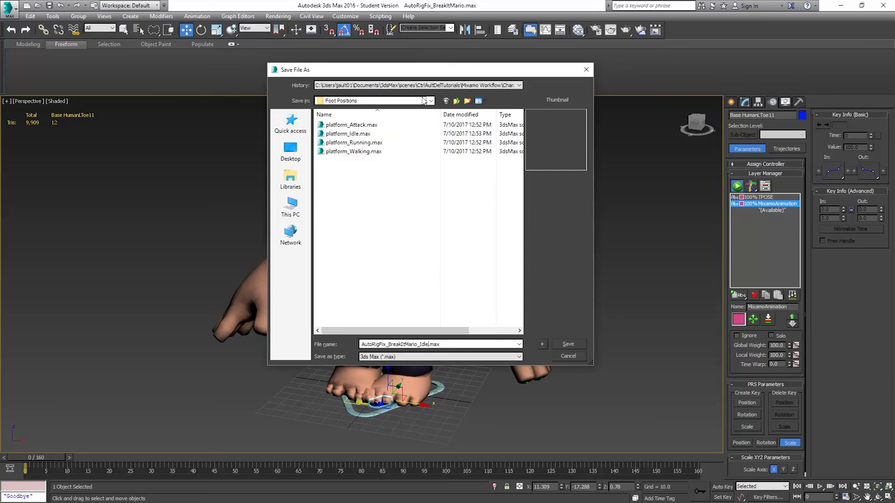
pyautogui.click(457, 102)
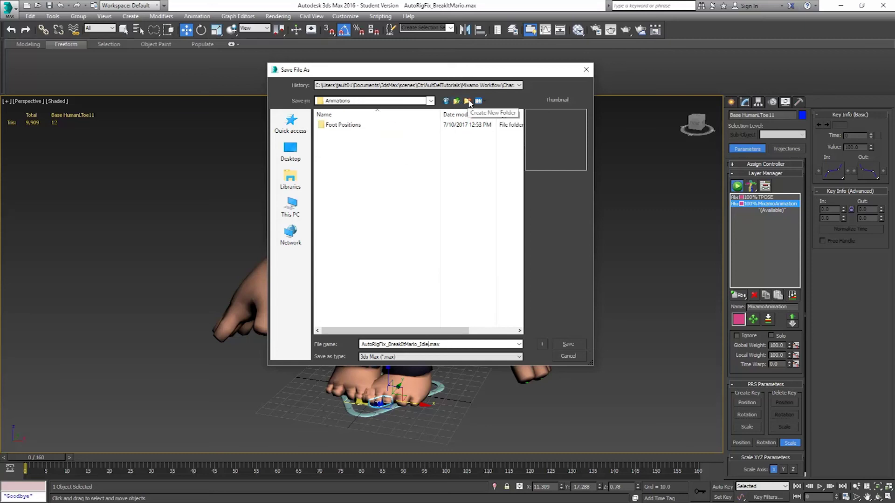
pyautogui.click(467, 101)
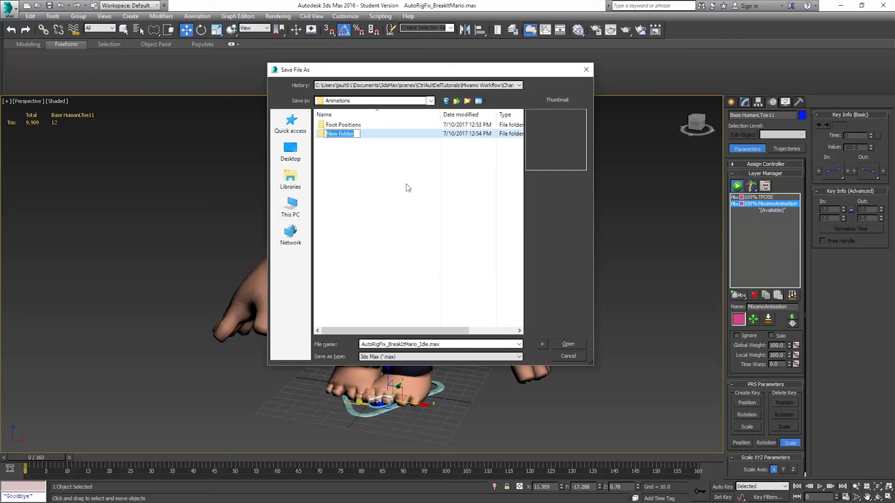
pyautogui.write('StartAnimations')
pyautogui.press('Return')
pyautogui.press('Return')
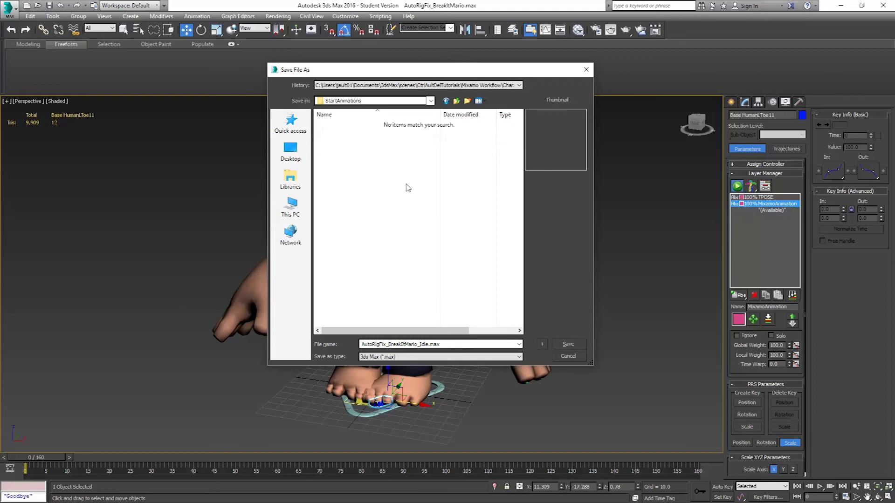
pyautogui.click(568, 344)
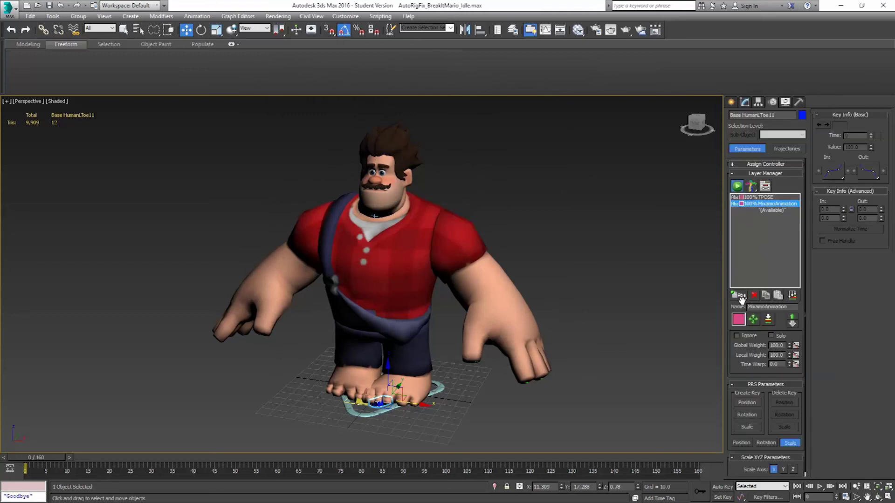
pyautogui.moveTo(742, 301); pyautogui.dragTo(743, 308)
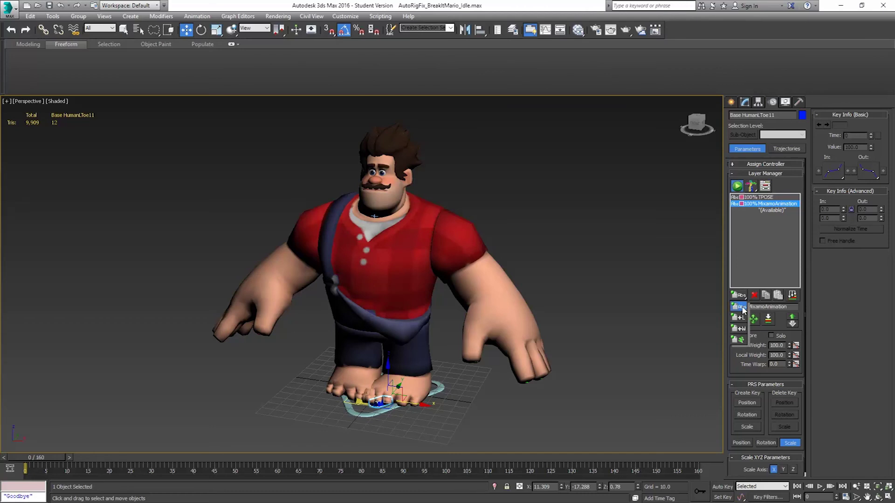
pyautogui.moveTo(740, 309); pyautogui.dragTo(811, 280)
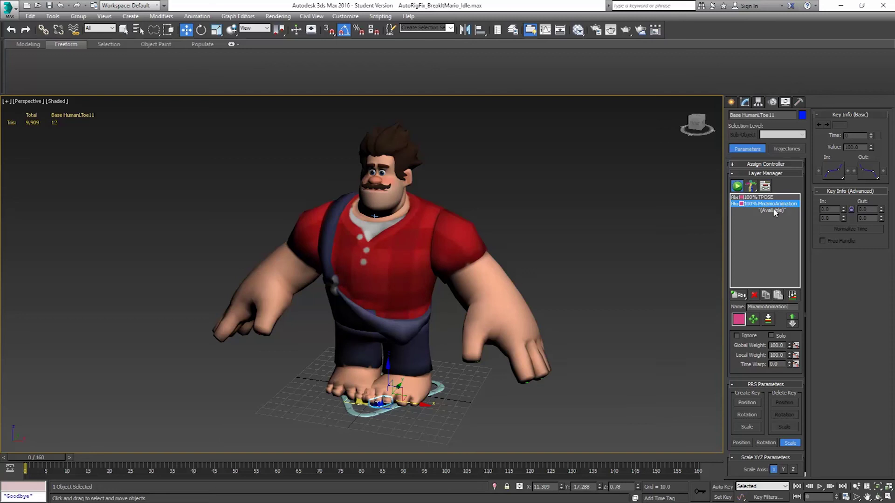
# Import idle.fbx onto the rig as an animation update, giving a 59-frame timeline
pyautogui.click(9, 15)
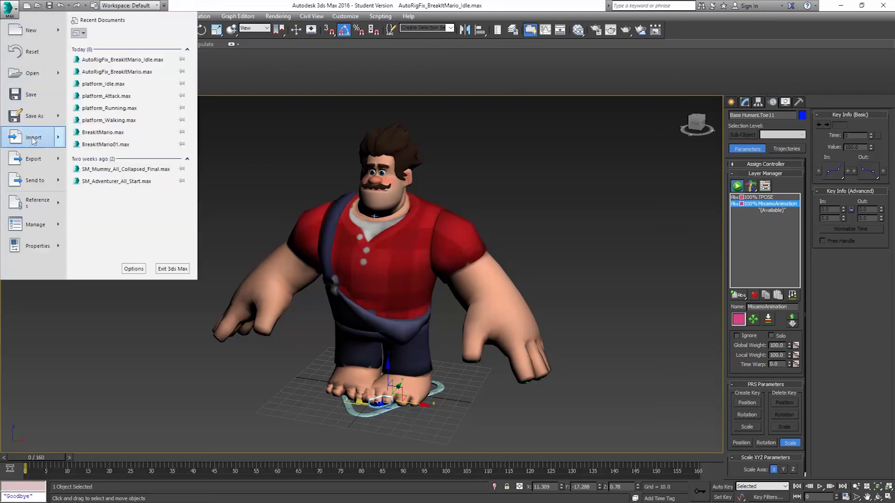
pyautogui.click(53, 135)
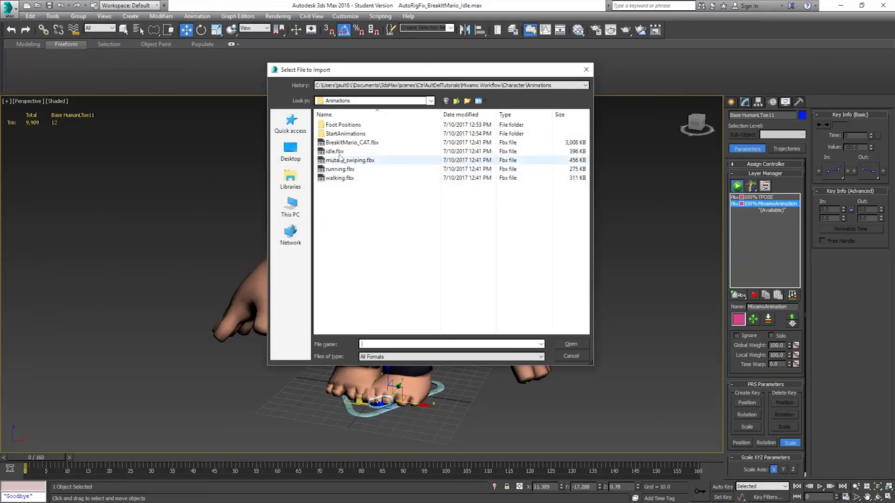
pyautogui.click(340, 152)
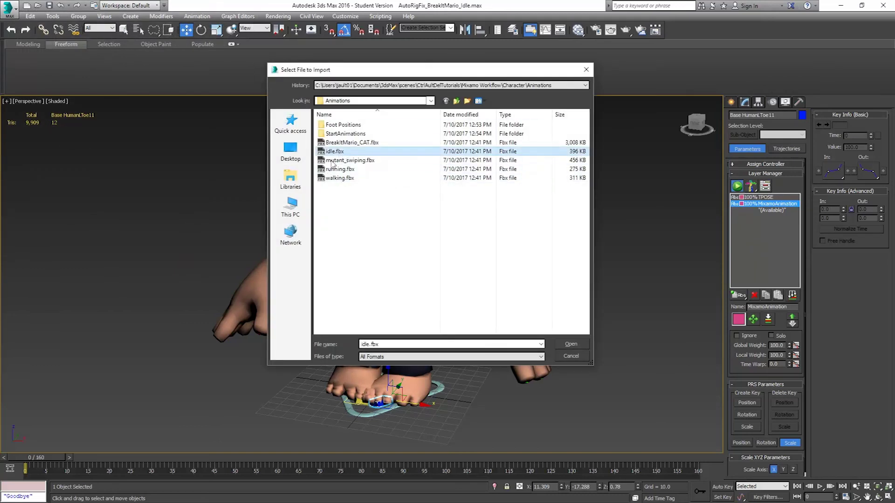
pyautogui.click(572, 345)
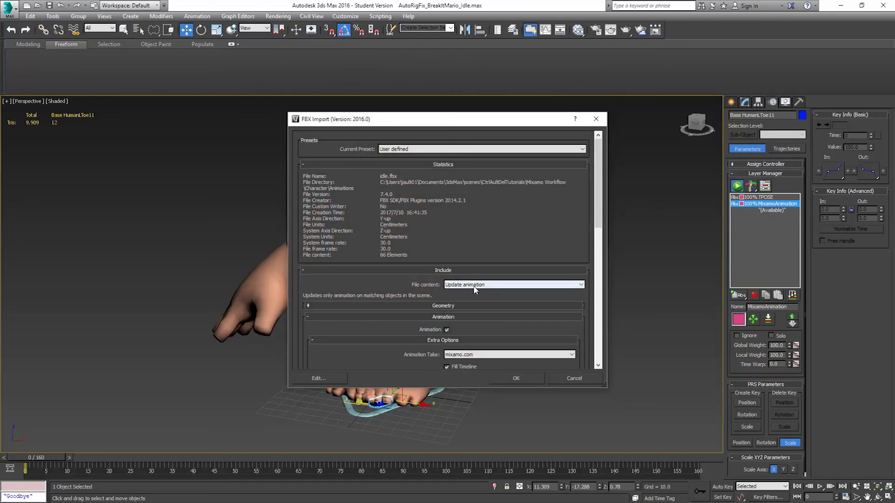
pyautogui.click(522, 382)
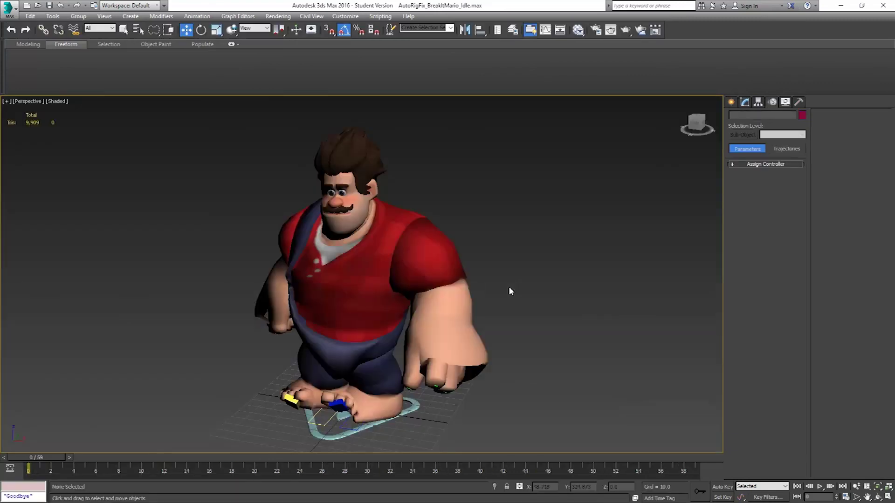
# Preview the idle by scrubbing to frame 33, then return to frame 0 in wireframe
pyautogui.keyDown('alt'); pyautogui.moveTo(344, 291); pyautogui.dragTo(364, 286, button='middle'); pyautogui.keyUp('alt')
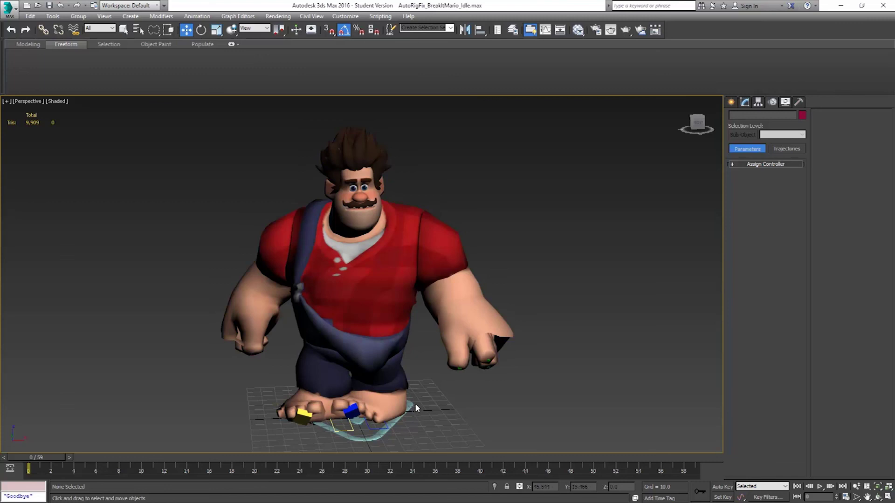
pyautogui.moveTo(39, 457); pyautogui.dragTo(4, 426)
pyautogui.press('w')
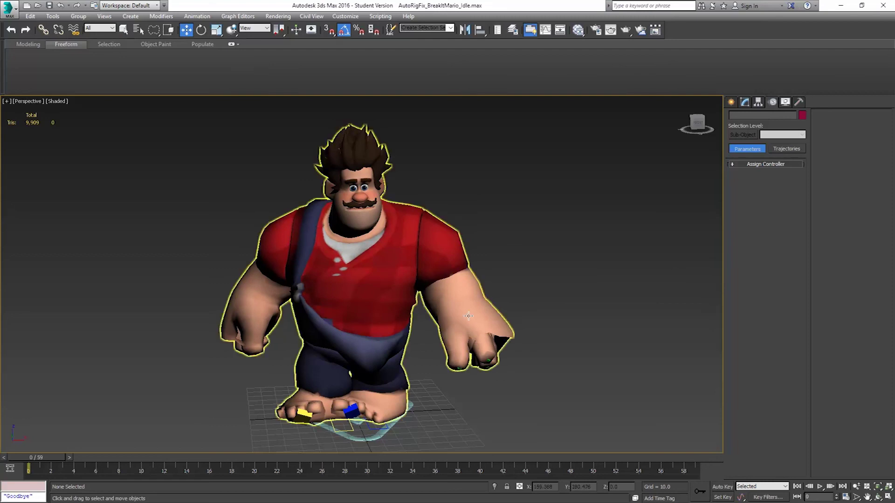
pyautogui.press('F3')
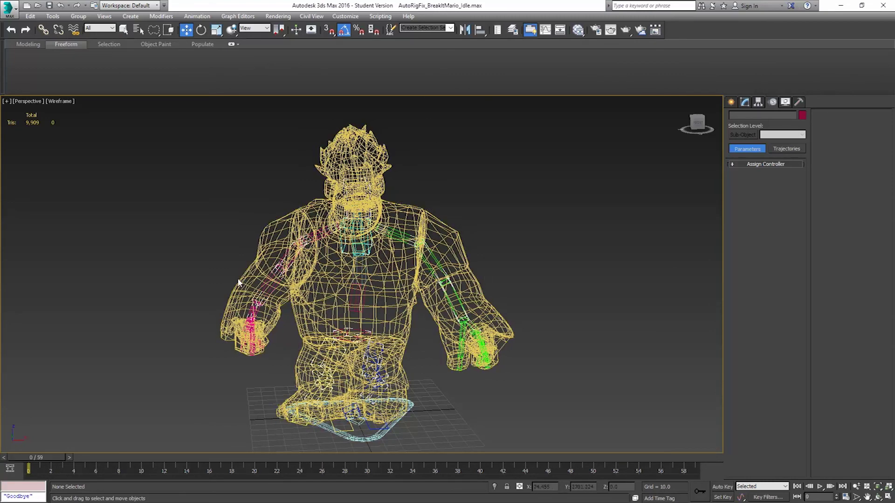
pyautogui.scroll(8, 394, 425)
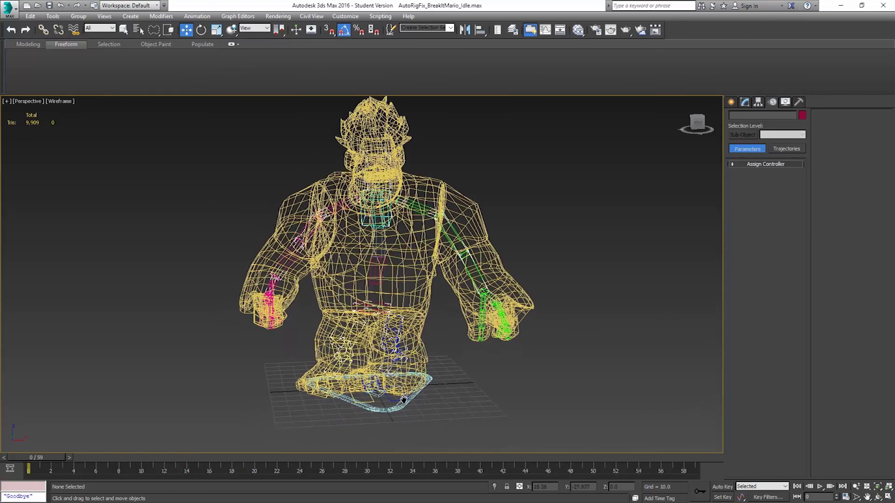
pyautogui.scroll(1, 394, 426)
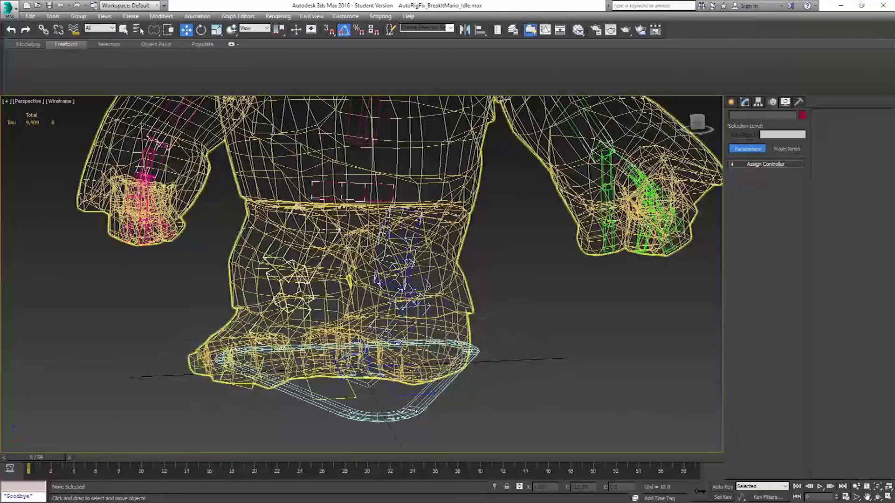
pyautogui.click(8, 8)
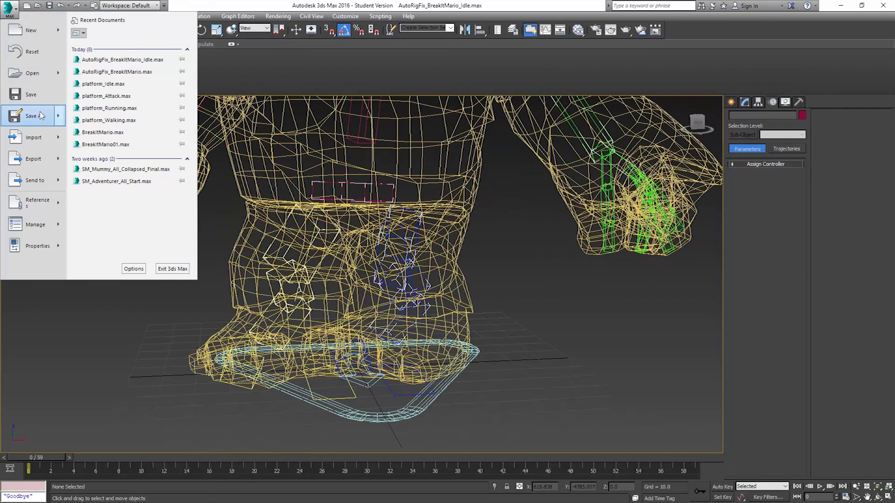
# Save the Idle rig, import mutant_swiping.fbx, and scrub its 80 frames in shaded view
pyautogui.moveTo(41, 121)
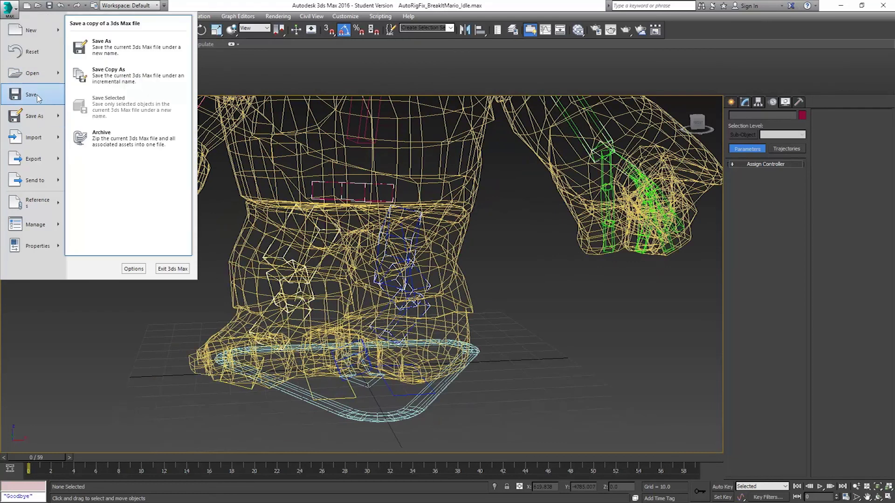
pyautogui.click(56, 94)
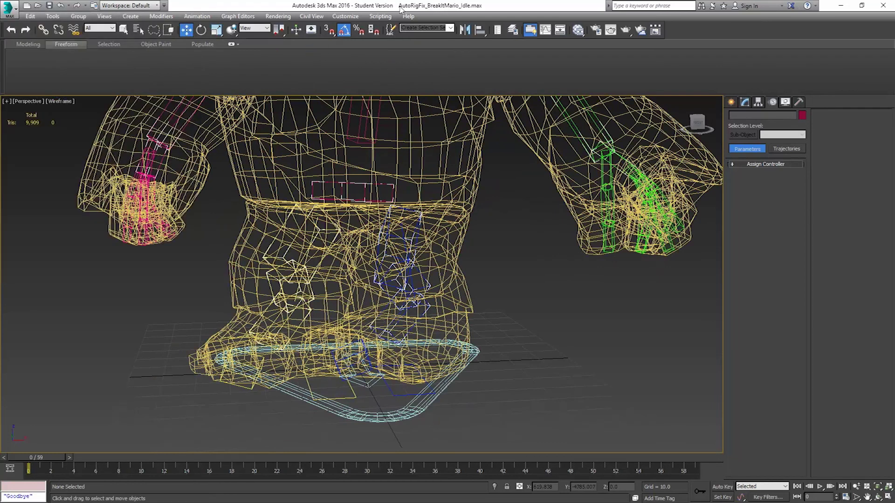
pyautogui.click(8, 8)
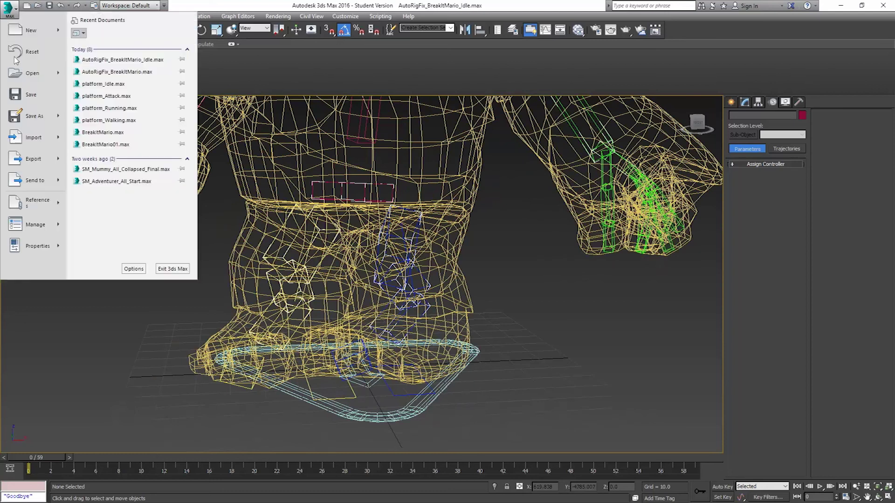
pyautogui.click(31, 124)
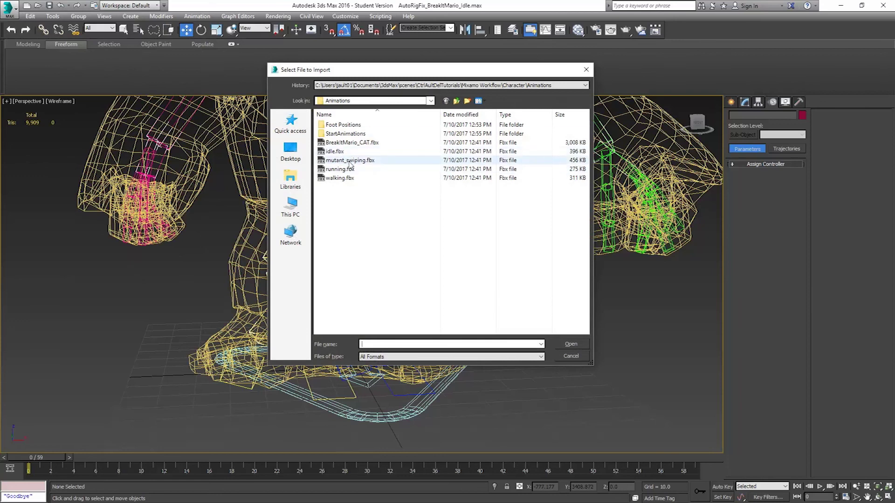
pyautogui.click(369, 161)
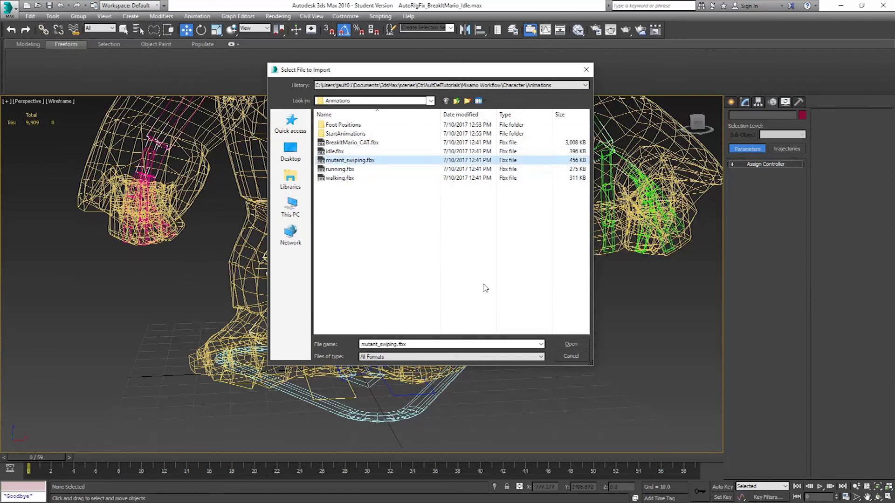
pyautogui.click(572, 344)
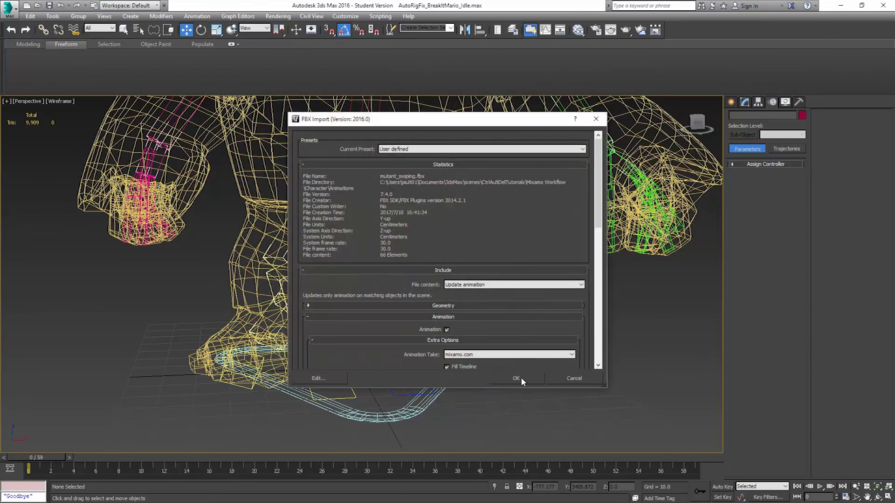
pyautogui.click(518, 379)
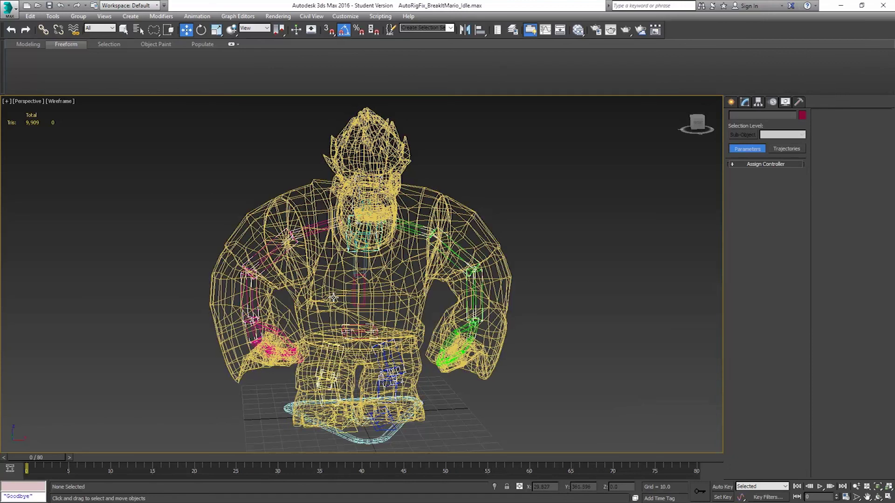
pyautogui.press('F3')
pyautogui.moveTo(31, 454); pyautogui.dragTo(729, 445)
# Save the scene as AutoRigFix_BreakitMario_Attack.max in the StartAnimations folder
pyautogui.press('w')
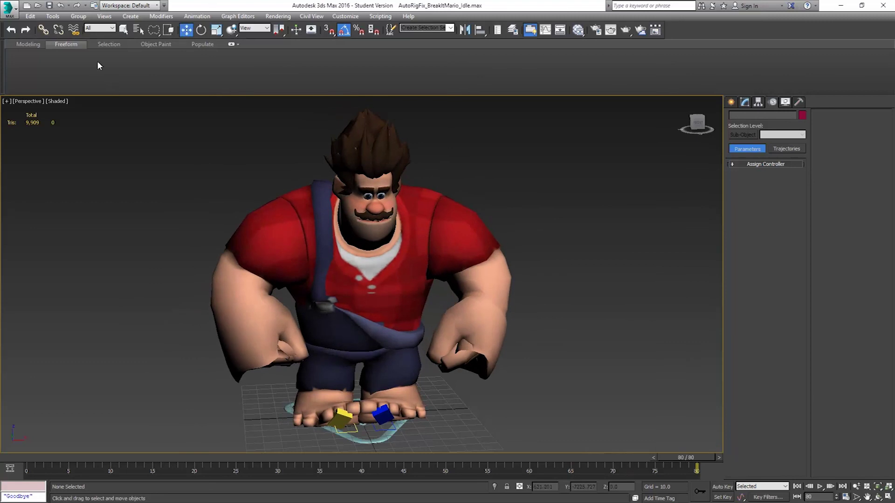
pyautogui.click(11, 13)
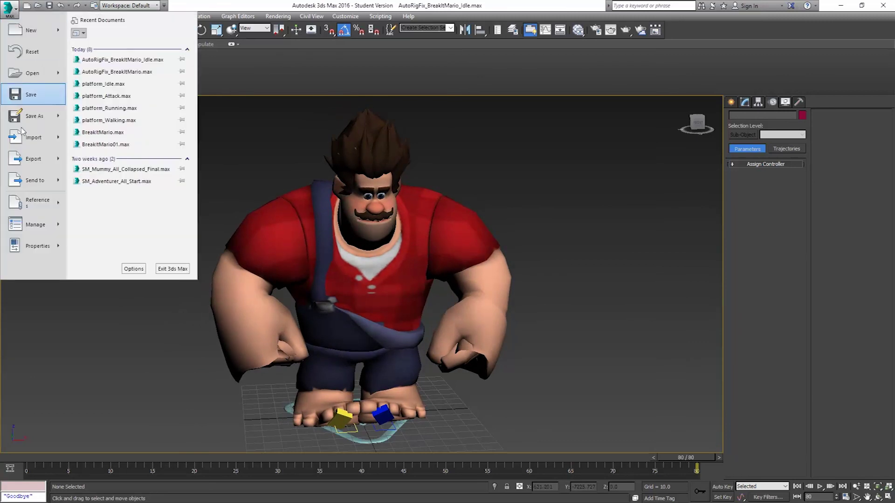
pyautogui.click(40, 121)
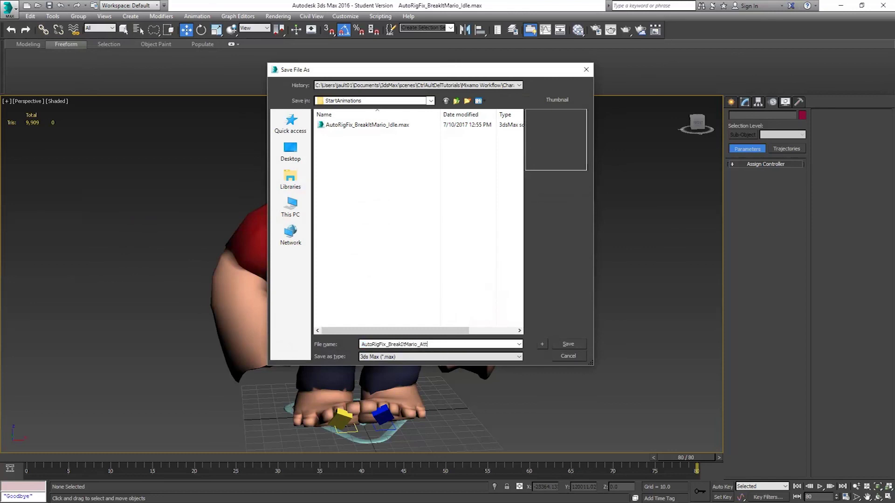
pyautogui.click(567, 347)
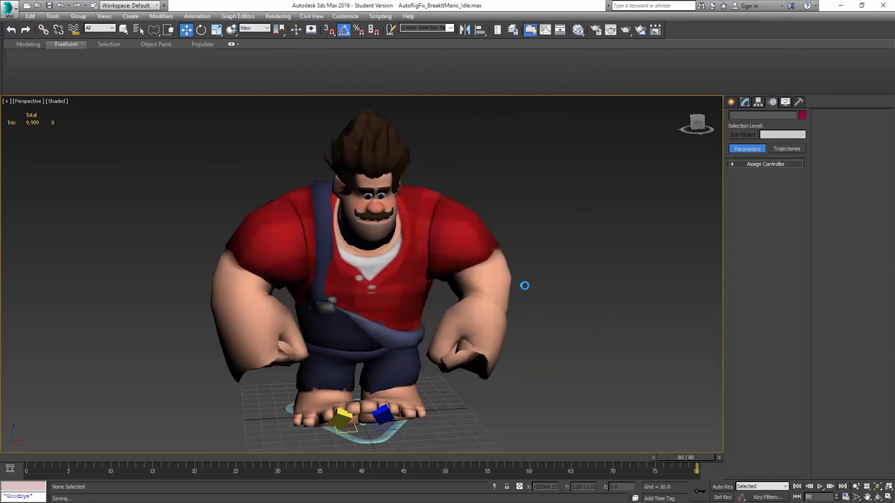
pyautogui.click(9, 8)
pyautogui.click(41, 135)
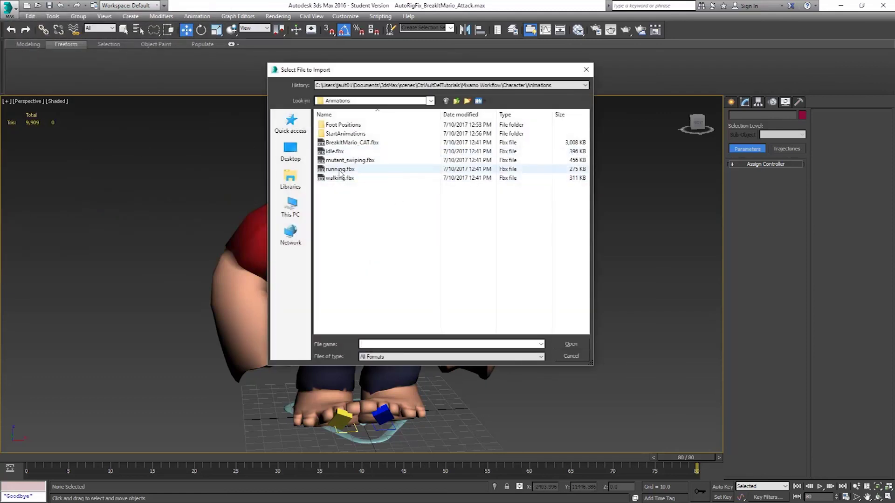
# Import running.fbx onto the rig and play the 21-frame run
pyautogui.click(340, 170)
pyautogui.click(584, 343)
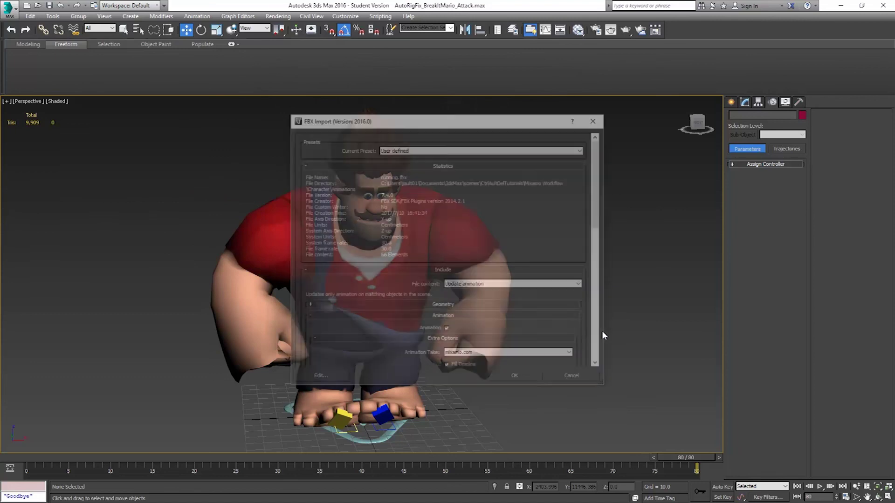
pyautogui.click(525, 377)
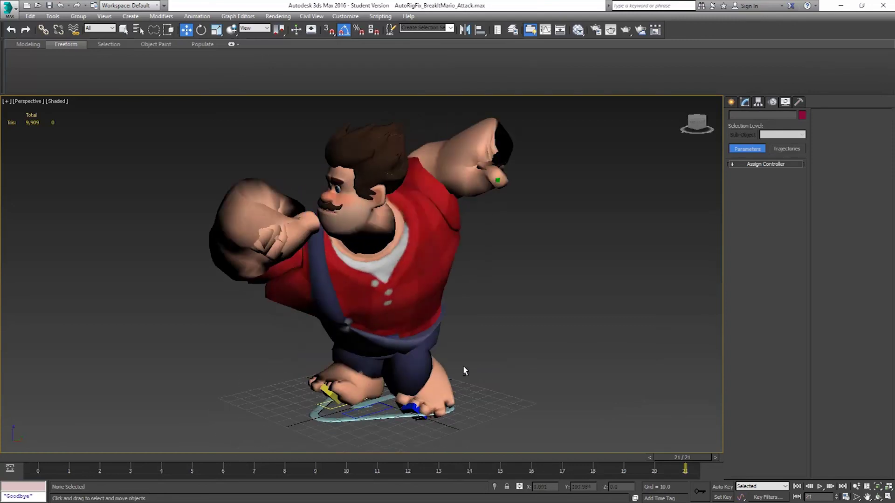
pyautogui.click(821, 487)
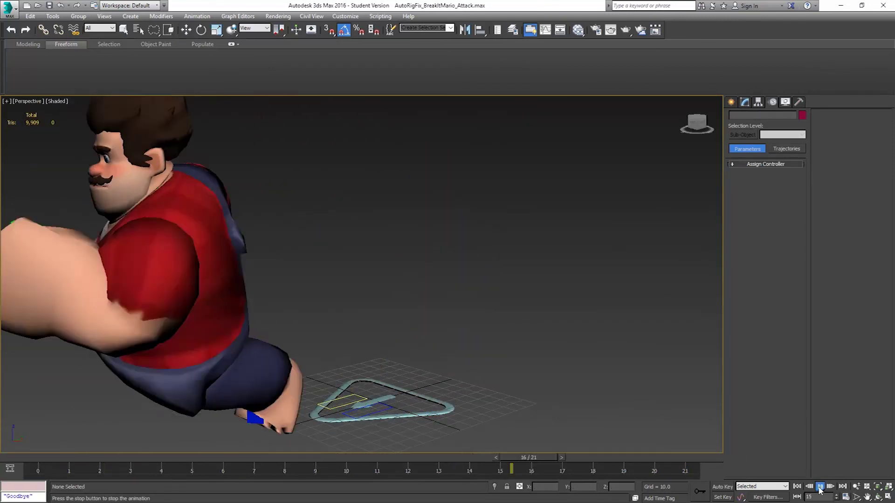
pyautogui.press('w')
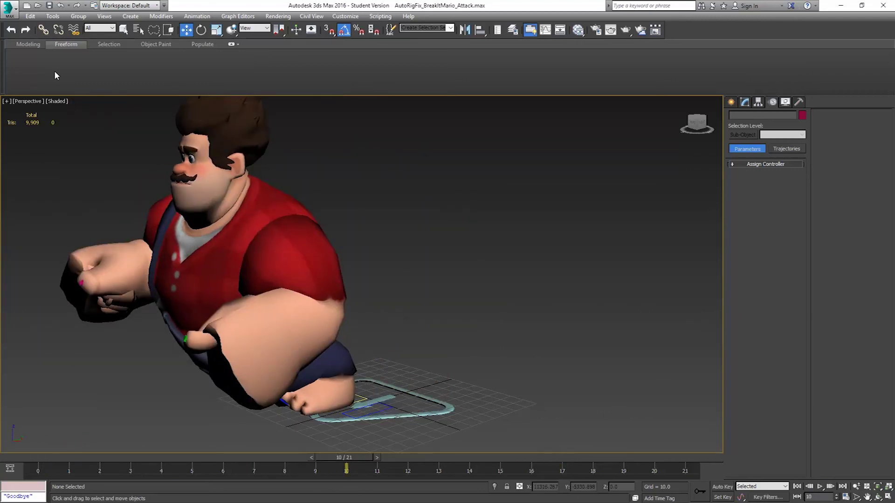
# Save the scene as AutoRigFix_BreakitMario_Running.max, replacing Attack in the name
pyautogui.click(6, 8)
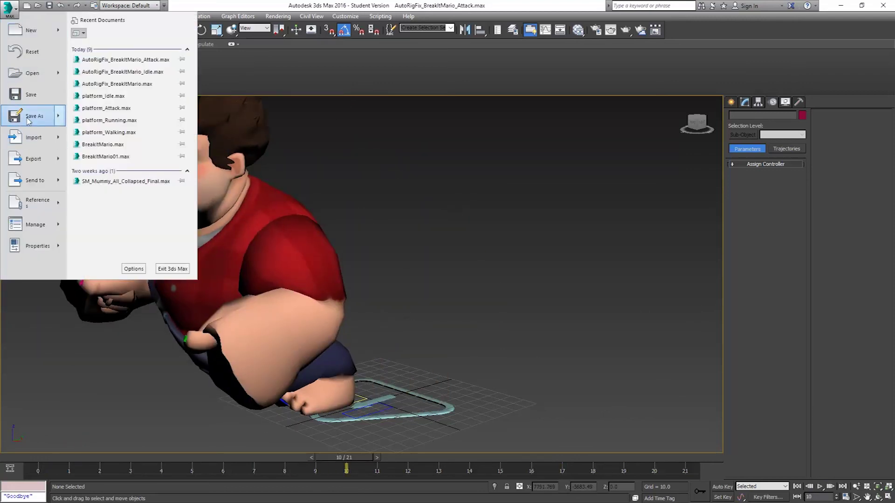
pyautogui.click(41, 125)
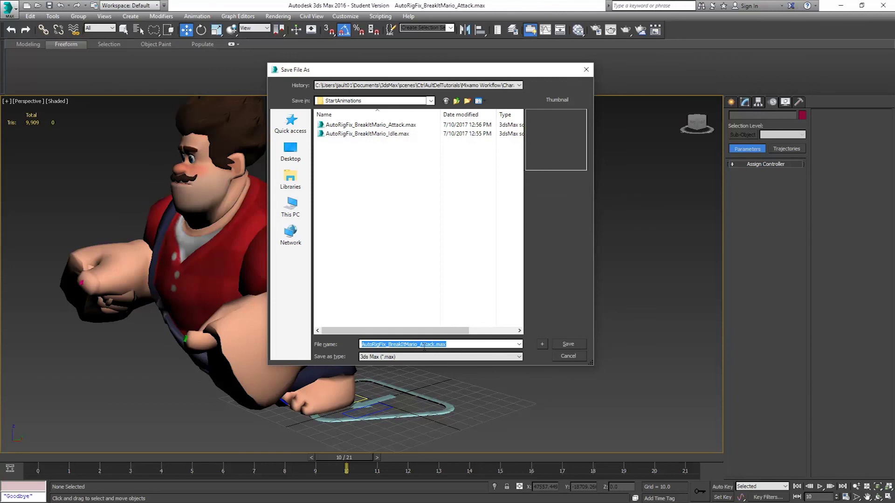
pyautogui.click(421, 345)
pyautogui.press('Return')
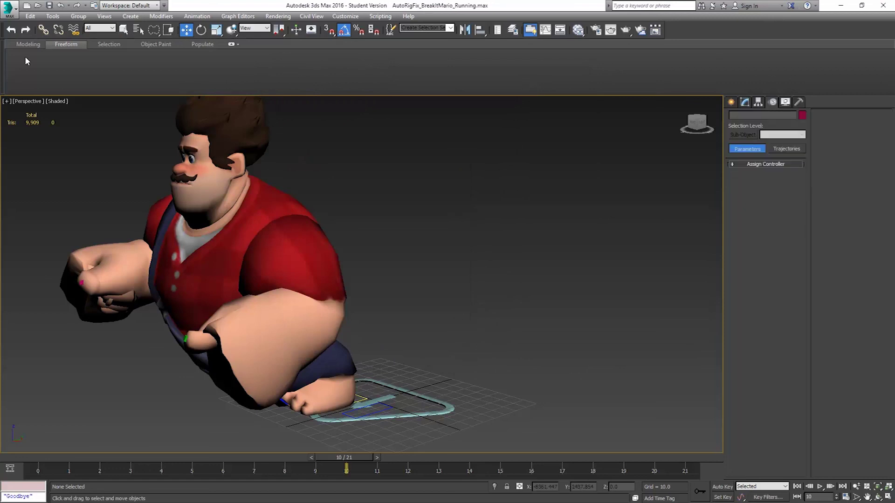
# Import walking.fbx onto the rig and play back its 31-frame walk cycle
pyautogui.click(9, 15)
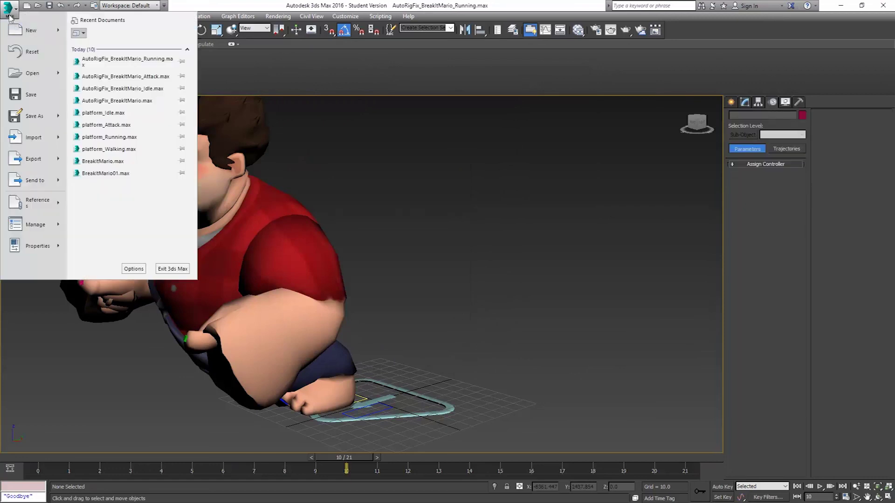
pyautogui.click(41, 139)
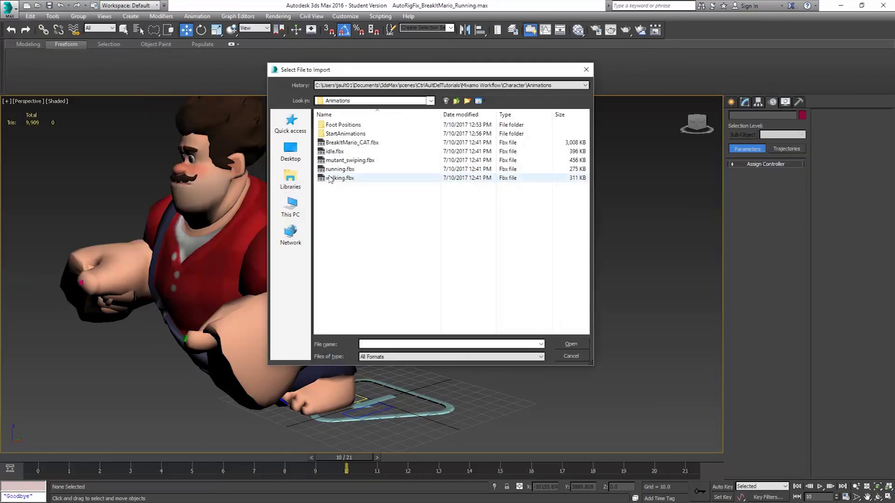
pyautogui.click(339, 178)
pyautogui.click(580, 344)
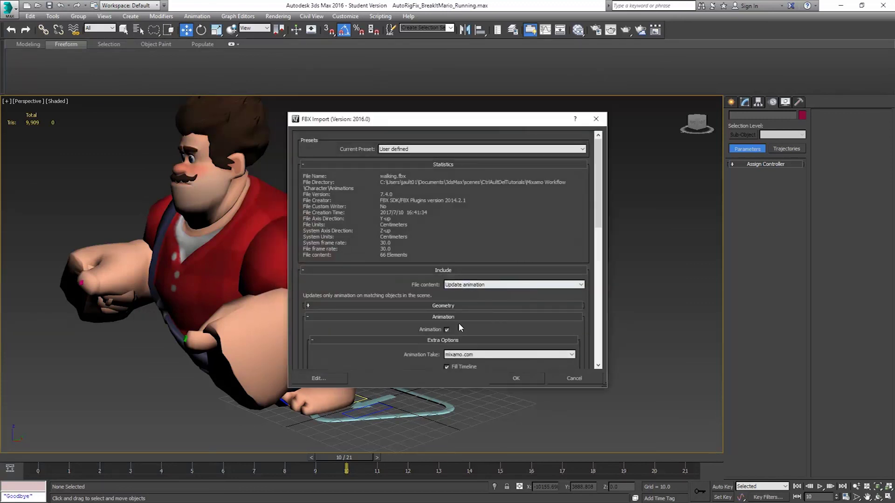
pyautogui.click(523, 377)
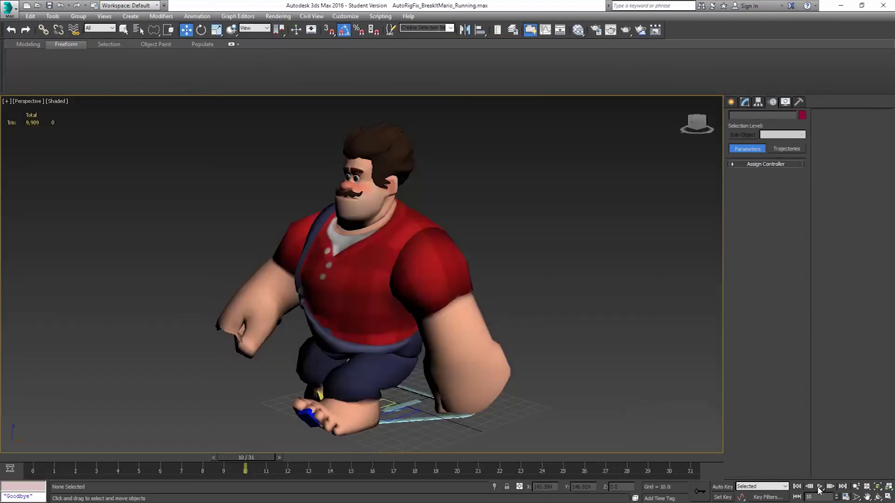
pyautogui.click(819, 487)
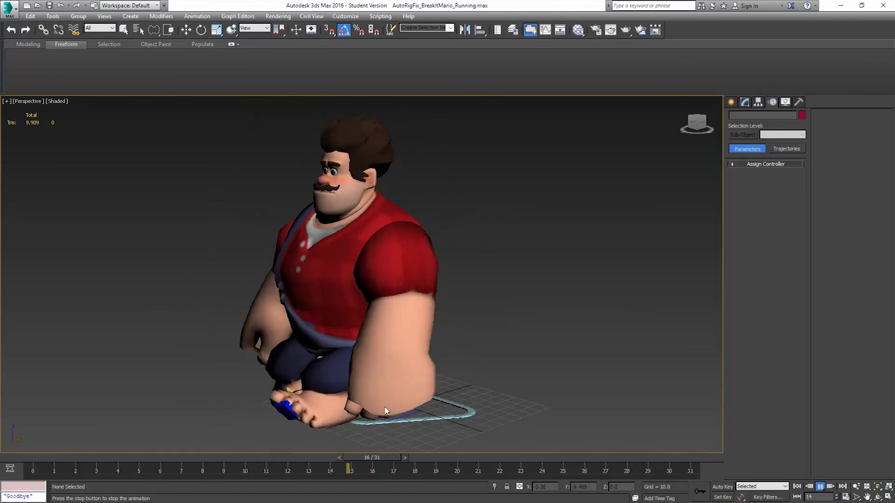
pyautogui.click(819, 487)
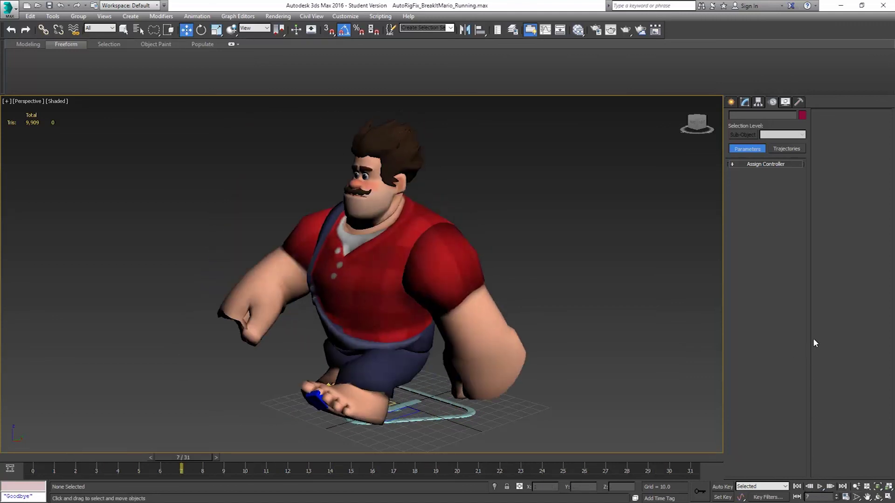